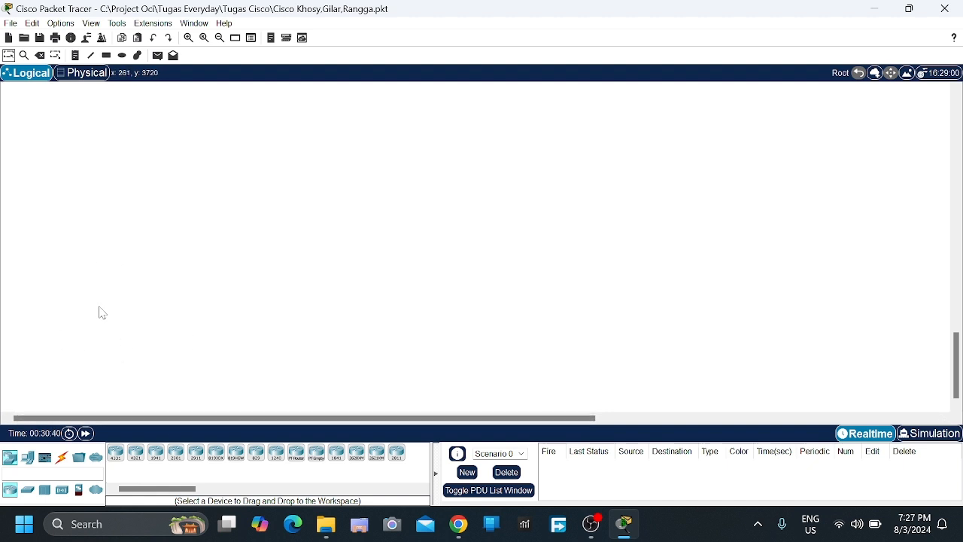
Step: Place three generic Switch-PT switches in the empty workspace, one above and two below it on either side
click(27, 489)
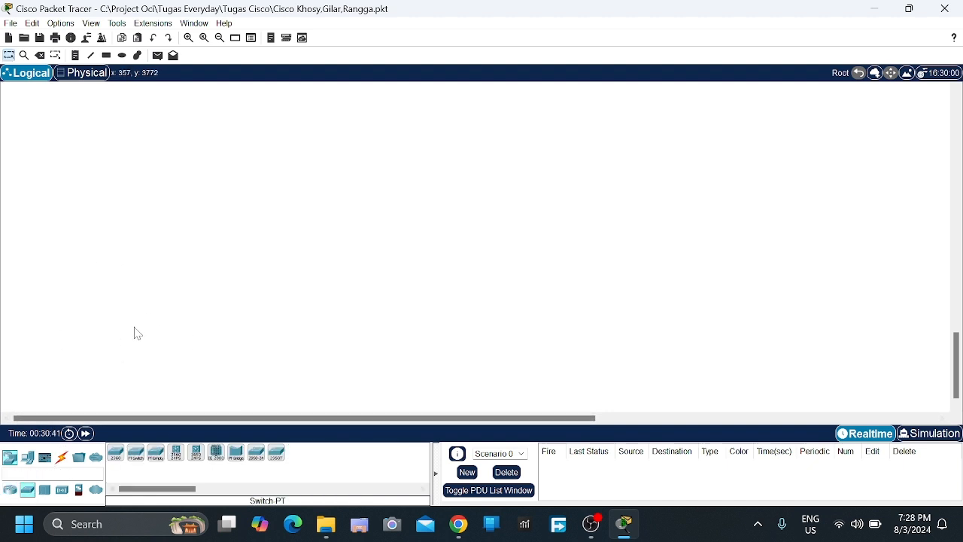
click(135, 453)
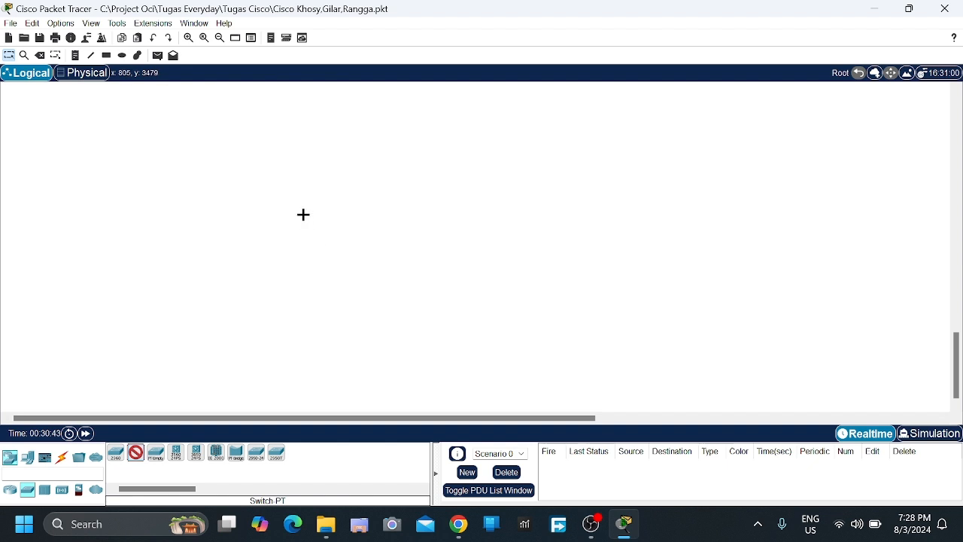
click(299, 214)
click(135, 453)
click(200, 268)
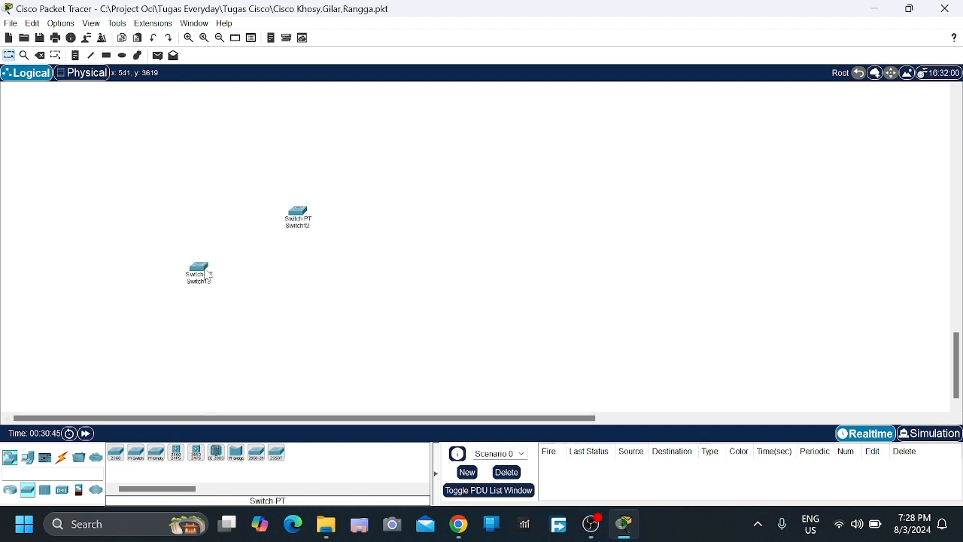
click(135, 453)
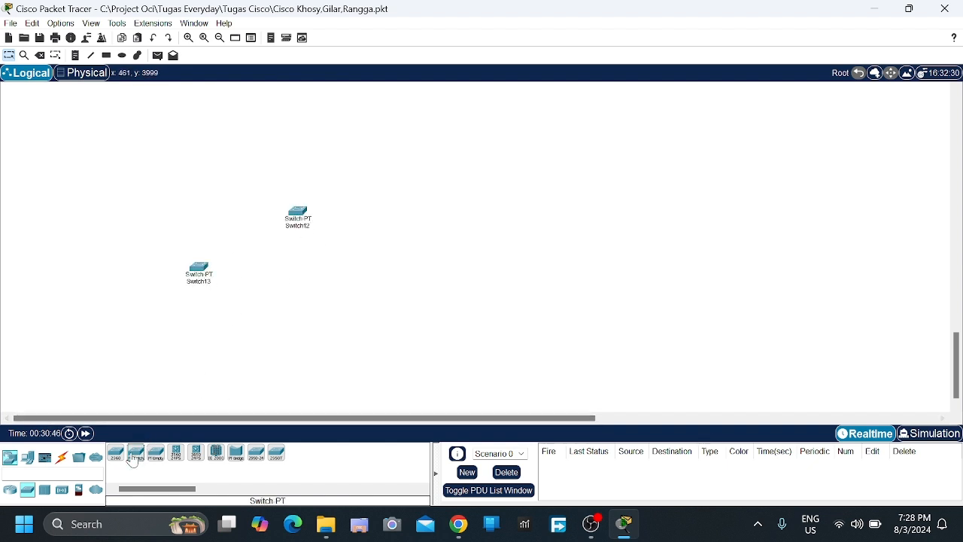
click(374, 264)
Step: Reposition the three switches higher in the workspace in a triangle, with Switch12 at the apex
drag(300, 213, 304, 170)
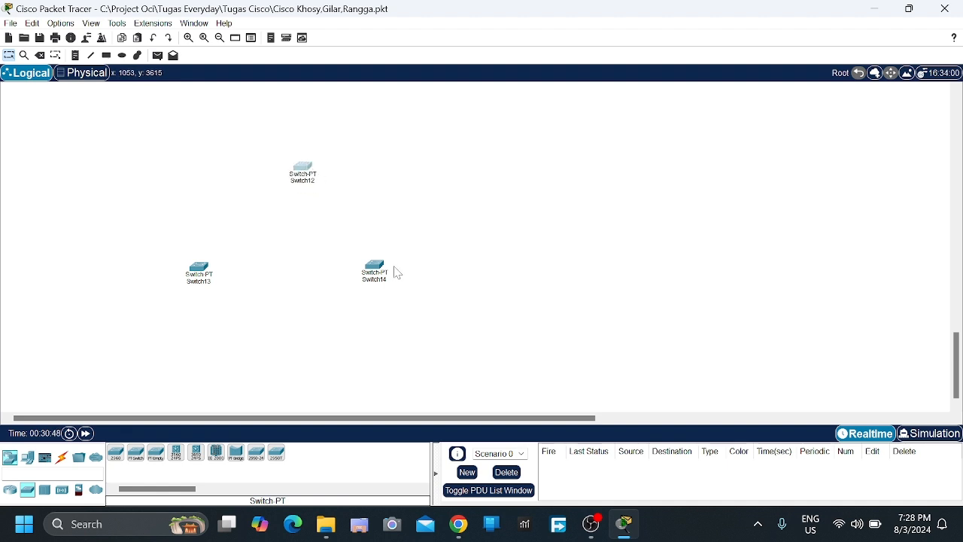
drag(376, 268, 378, 236)
drag(200, 269, 218, 230)
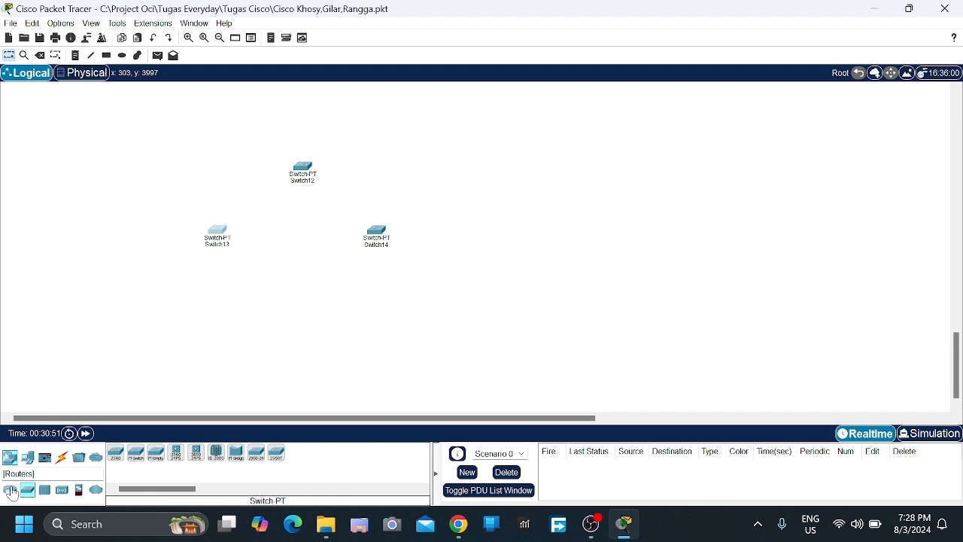
Step: Add three PC-PT end devices in a vertical column to the left of Switch13
click(27, 456)
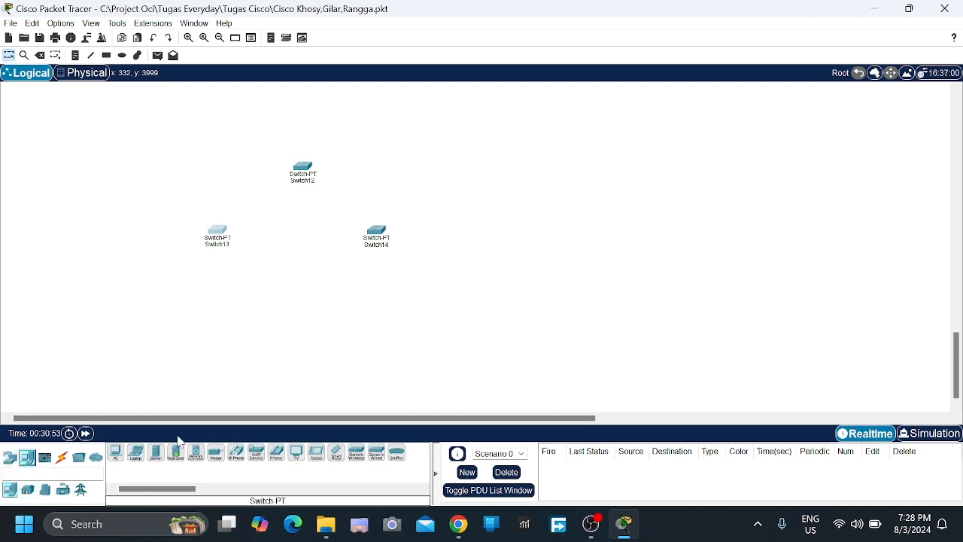
click(117, 453)
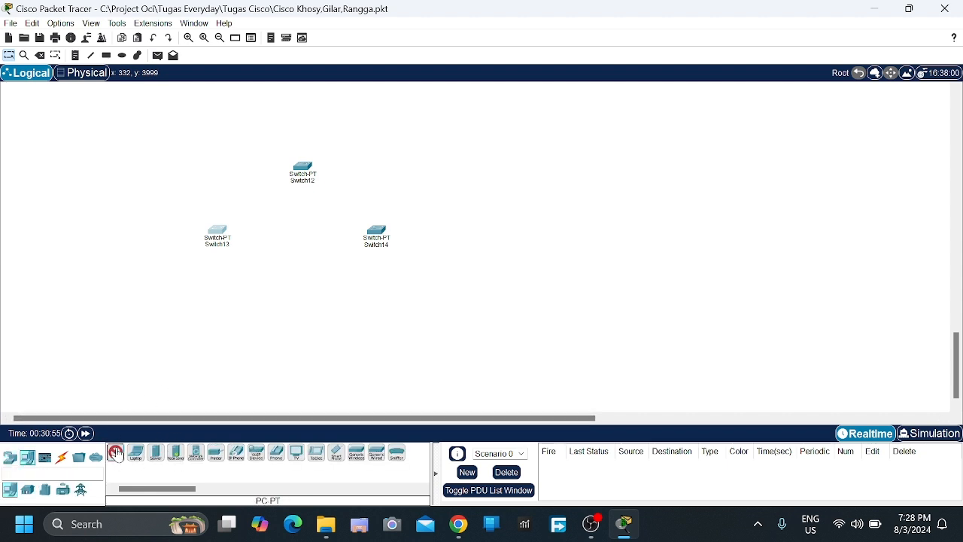
click(96, 167)
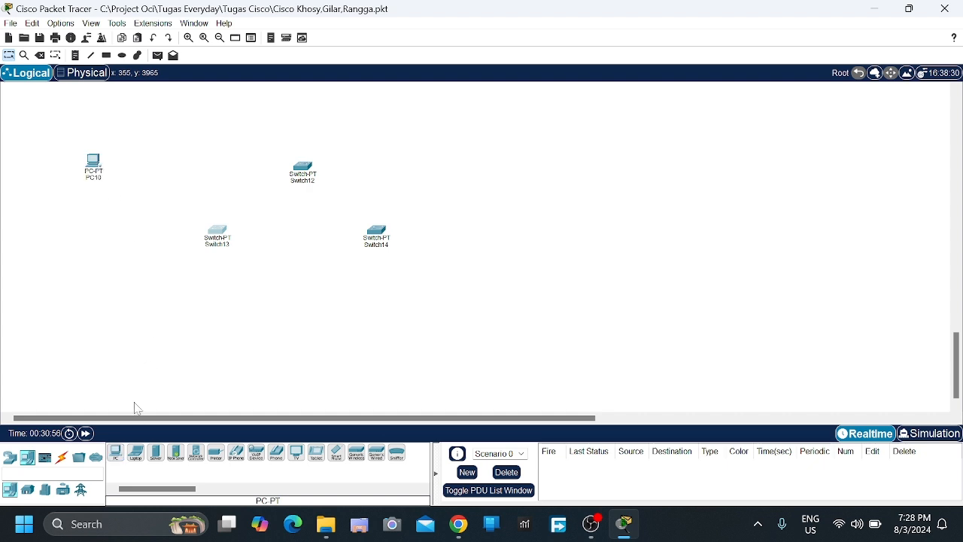
click(116, 453)
click(91, 253)
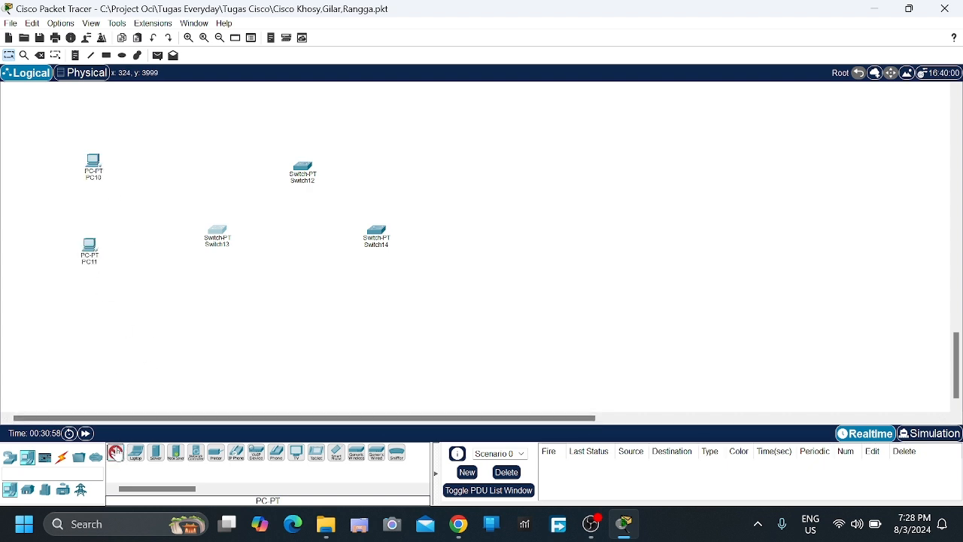
click(117, 452)
click(104, 329)
Step: Add three more PC-PT end devices in a vertical column to the right of Switch14
click(116, 453)
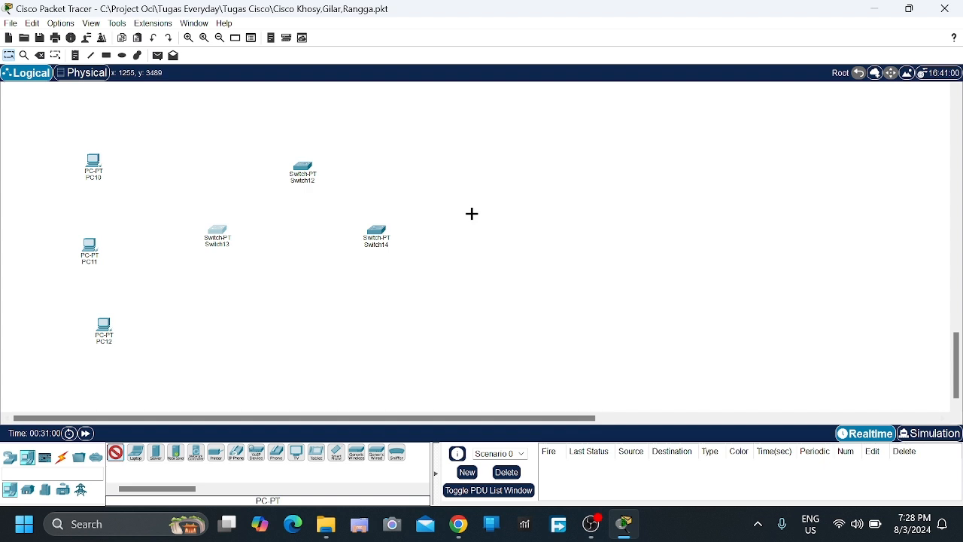
click(466, 182)
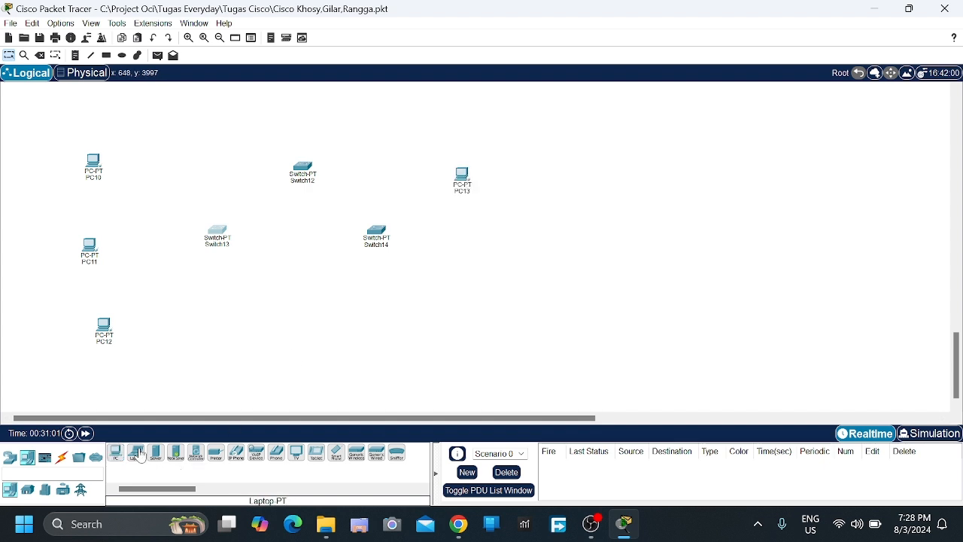
click(116, 453)
click(463, 252)
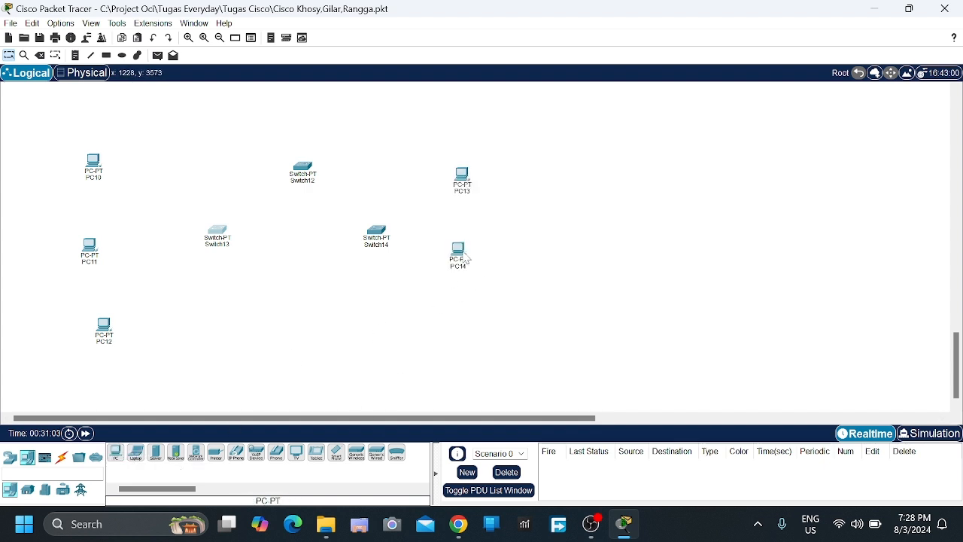
click(117, 453)
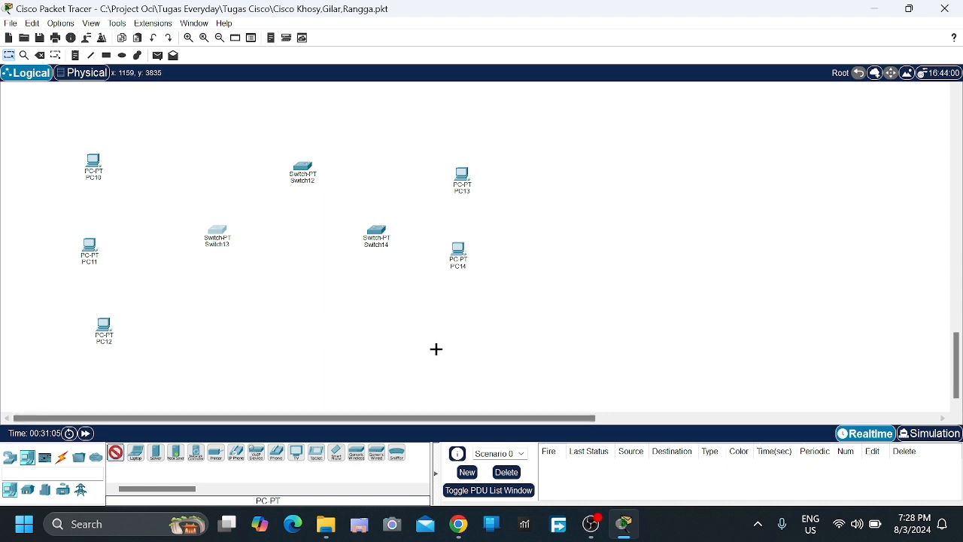
click(453, 329)
Step: Move Switch13 and Switch14 lower and farther apart, and adjust the PCs on both sides to fit around them
drag(458, 255, 473, 258)
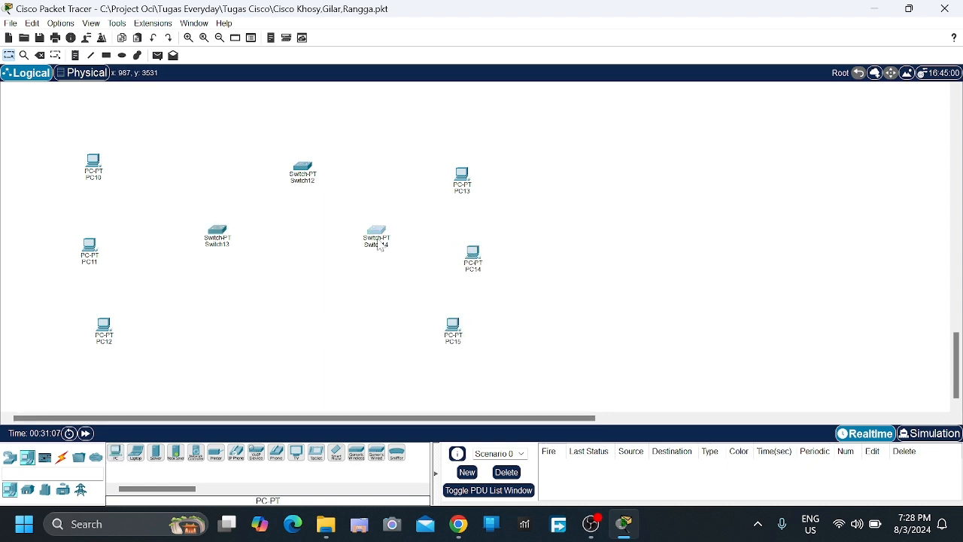
drag(385, 235, 418, 261)
drag(463, 185, 479, 188)
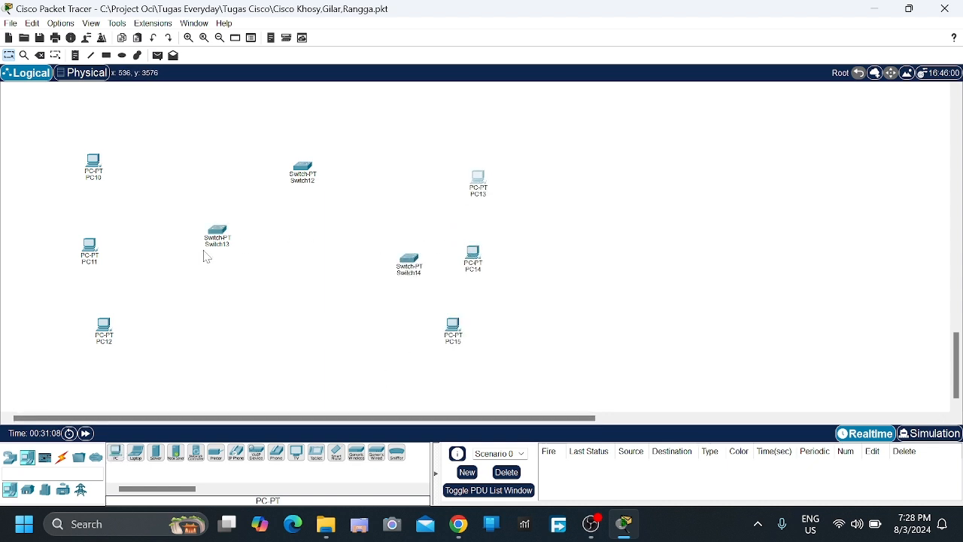
drag(216, 234, 206, 259)
drag(102, 337, 113, 341)
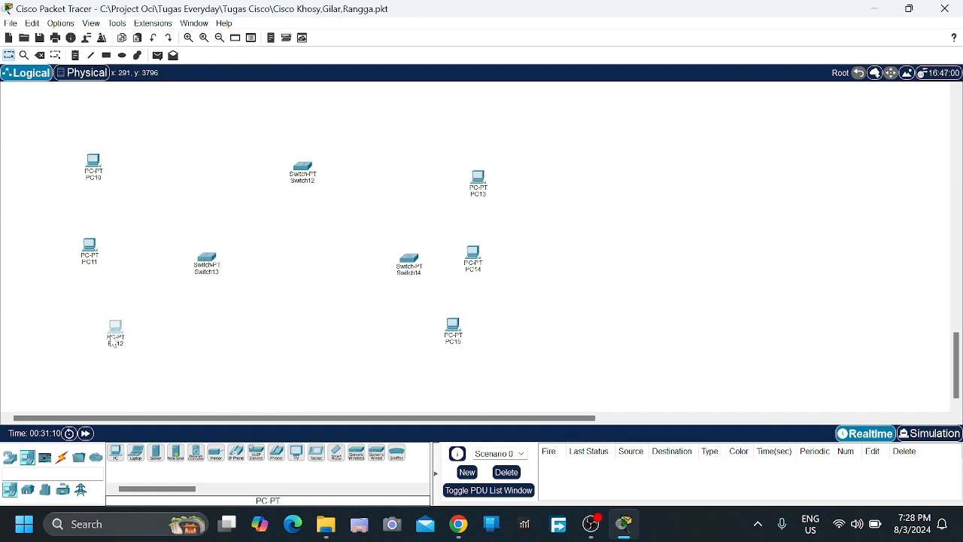
drag(89, 247, 96, 271)
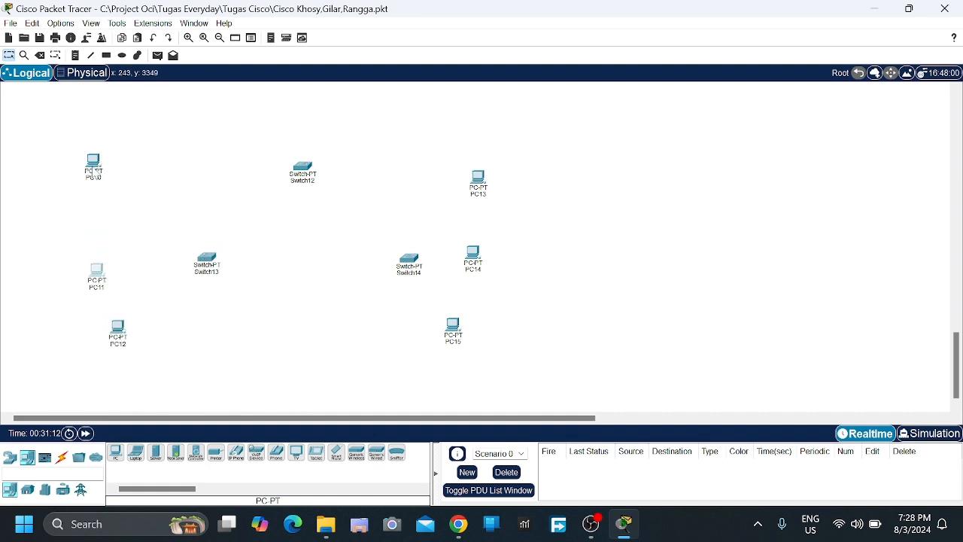
drag(93, 170, 95, 207)
Step: Connect PC10 to Switch13's FastEthernet0/1 port with a Copper Straight-Through cable
click(62, 456)
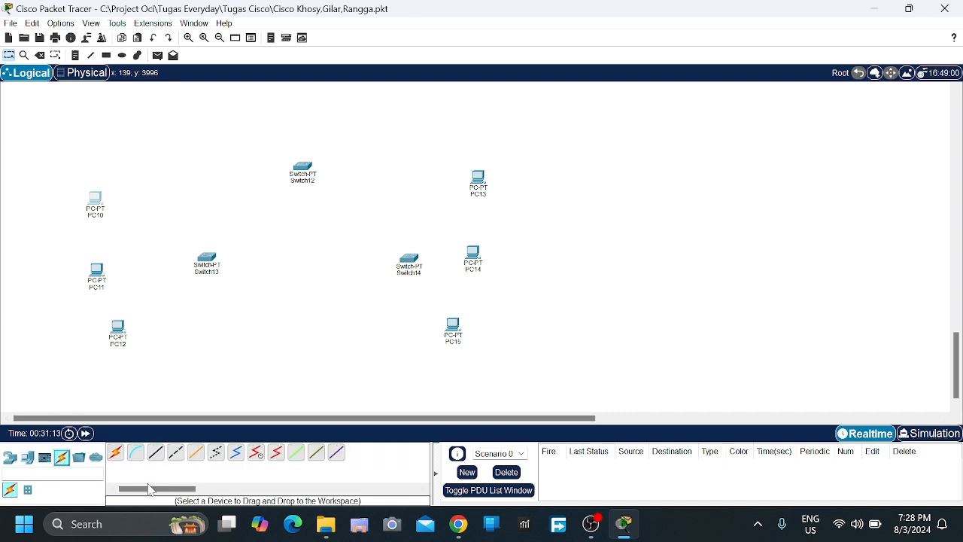
click(156, 452)
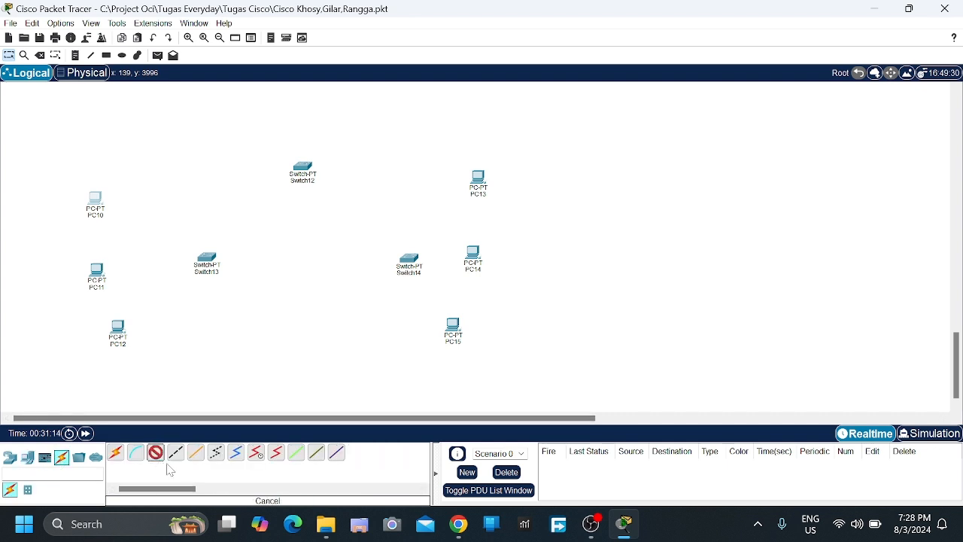
click(98, 211)
click(140, 261)
click(208, 260)
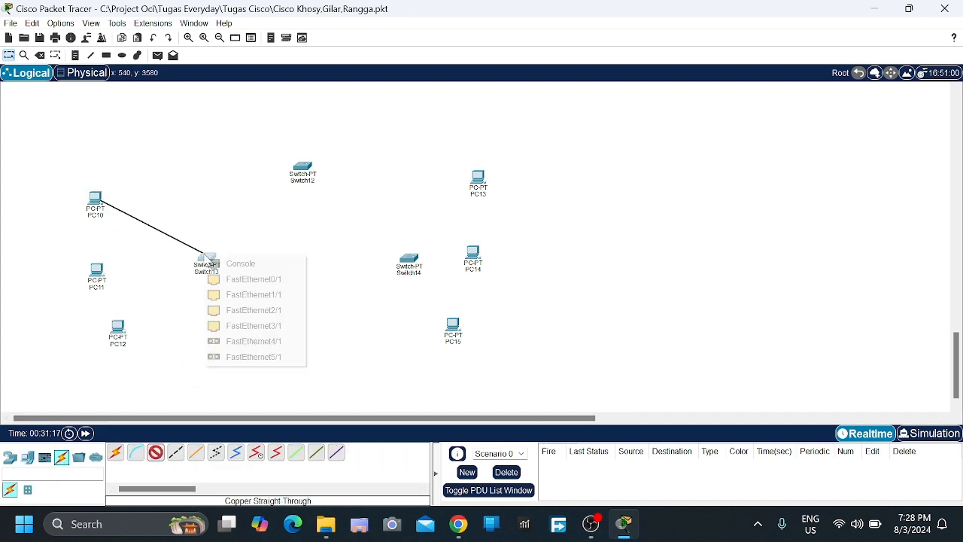
click(233, 279)
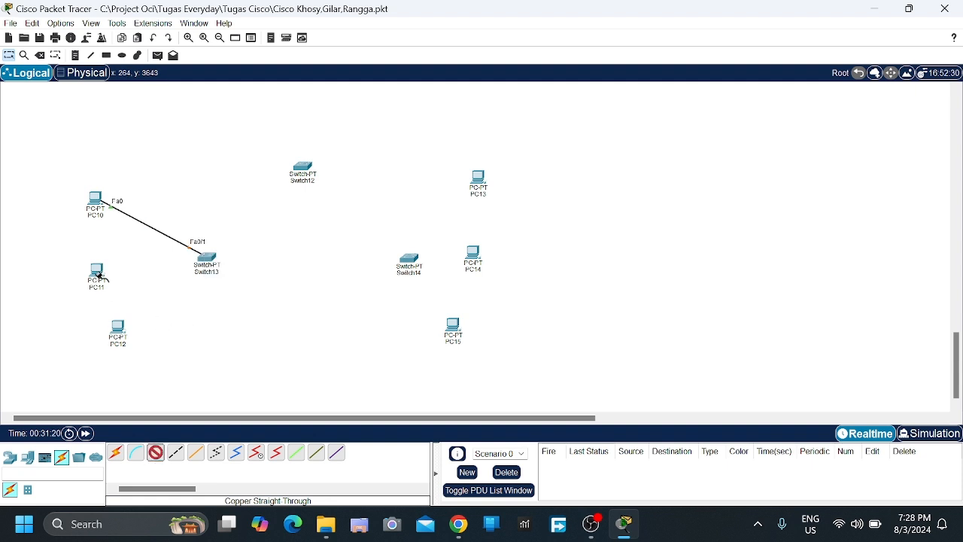
Step: Connect PC11 and PC12 to Switch13's FastEthernet1/1 and FastEthernet2/1 ports with Copper Straight-Through cables
click(99, 275)
click(139, 339)
click(207, 260)
click(240, 282)
click(117, 326)
click(161, 387)
click(208, 258)
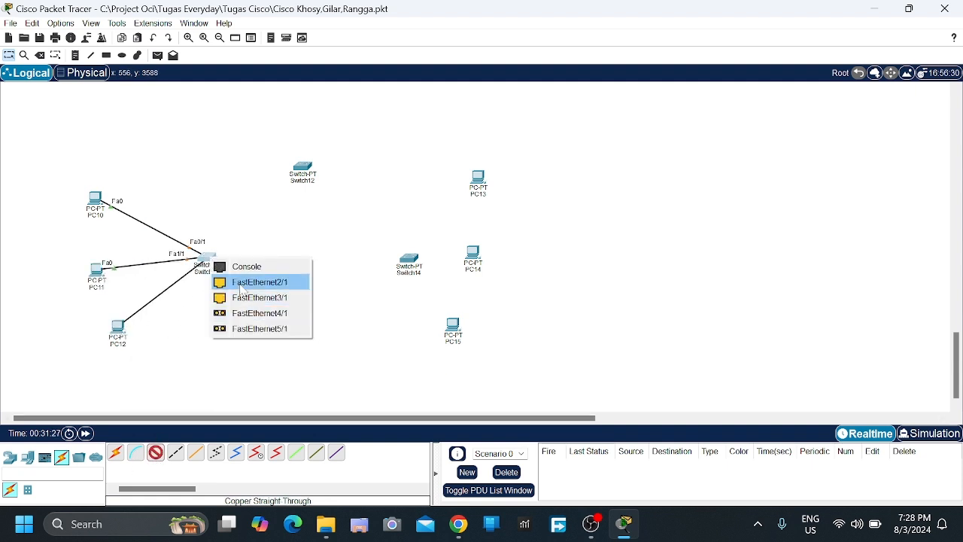
click(240, 284)
Step: Connect Switch14's FastEthernet0/1 port to FastEthernet0 on PC13 with a Copper Straight-Through cable
click(156, 452)
click(408, 259)
click(436, 281)
click(480, 183)
click(518, 241)
Step: Connect Switch14's FastEthernet1/1 and FastEthernet2/1 ports to PC14 and PC15 with Copper Straight-Through cables
click(156, 452)
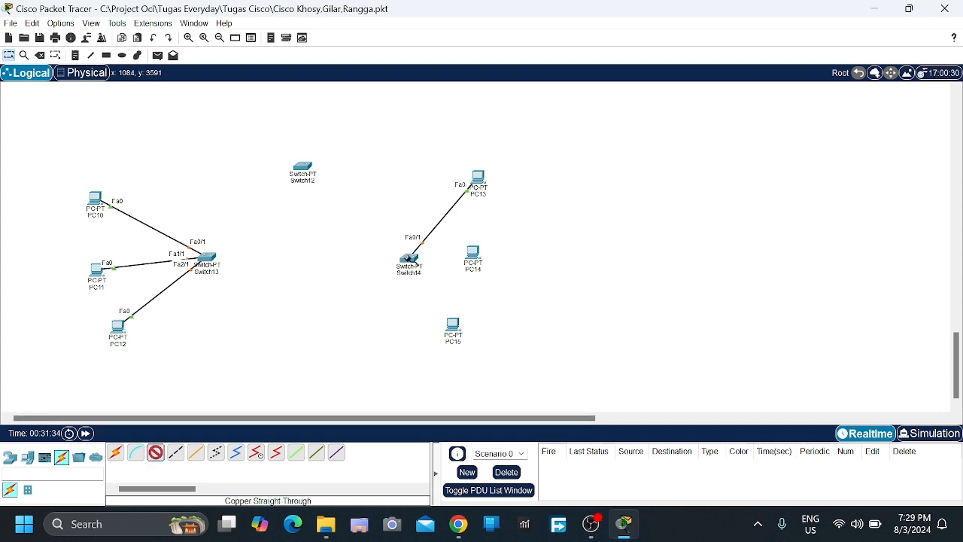
click(409, 258)
click(438, 282)
click(481, 254)
click(506, 312)
click(155, 453)
click(409, 259)
click(439, 284)
click(456, 324)
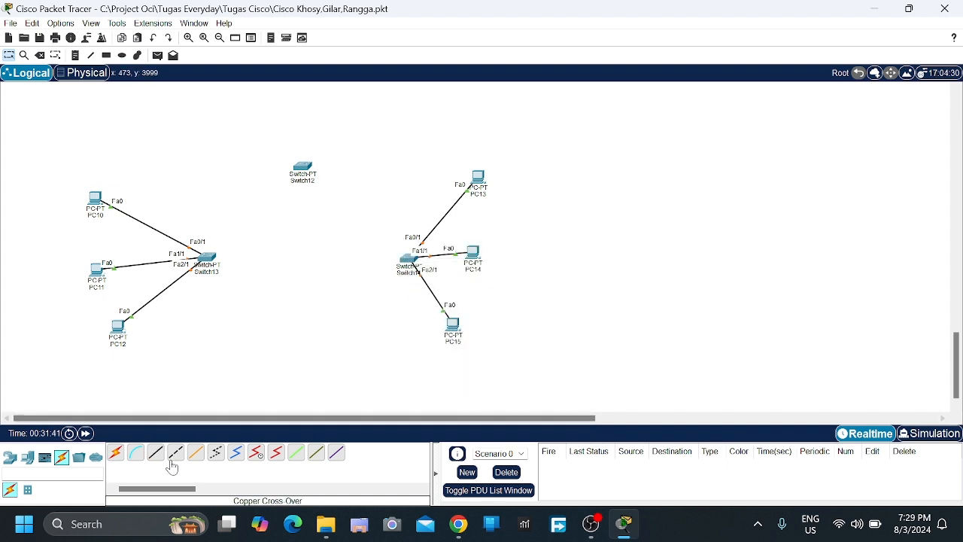
Step: Link FastEthernet3/1 on Switch13 to FastEthernet0/1 on Switch12 with a Copper Cross-Over cable
click(175, 452)
click(207, 260)
click(249, 278)
click(303, 168)
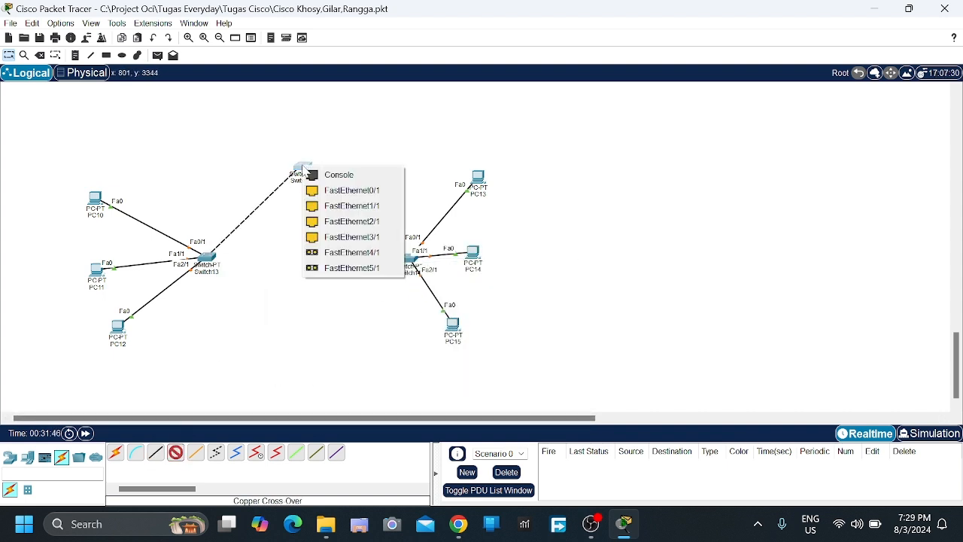
click(347, 191)
Step: Link FastEthernet1/1 on Switch12 to FastEthernet3/1 on Switch14 with a Copper Cross-Over cable
click(176, 452)
click(303, 167)
click(323, 191)
click(408, 258)
click(432, 281)
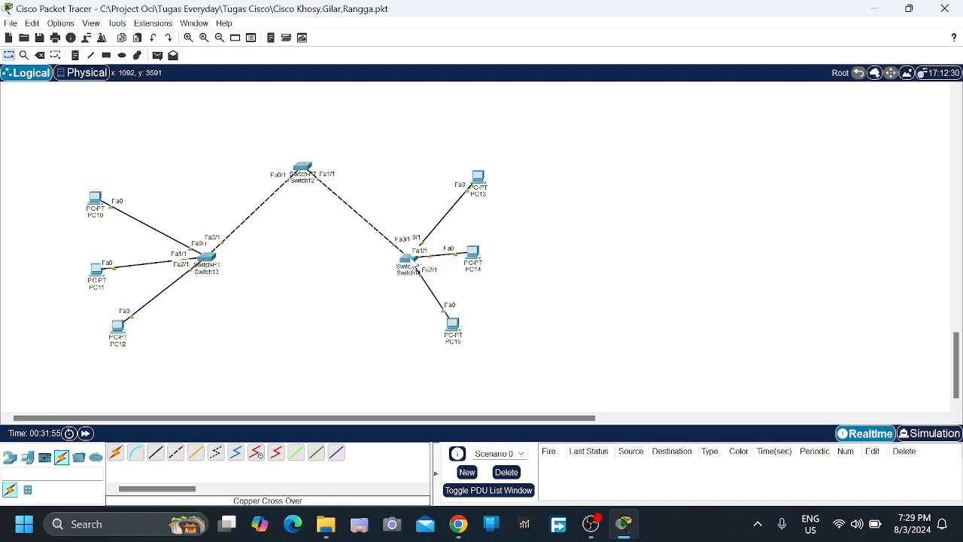
Step: Tidy the cabled topology by repositioning Switch14, all six PCs and Switch12 for even spacing around the links
drag(412, 261, 386, 268)
drag(473, 254, 484, 270)
drag(453, 326, 479, 340)
drag(480, 179, 492, 219)
drag(119, 328, 103, 336)
drag(97, 270, 88, 271)
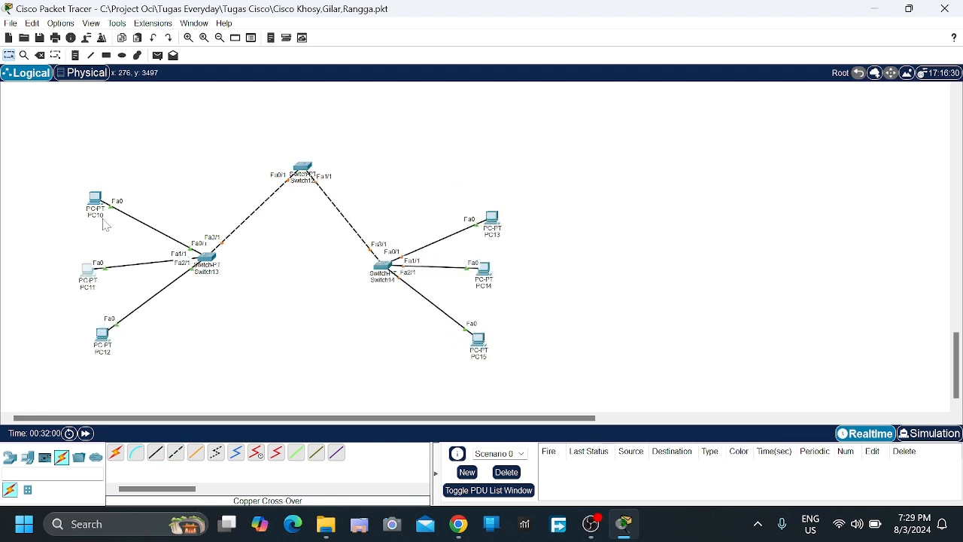
drag(95, 200, 91, 213)
drag(305, 167, 287, 194)
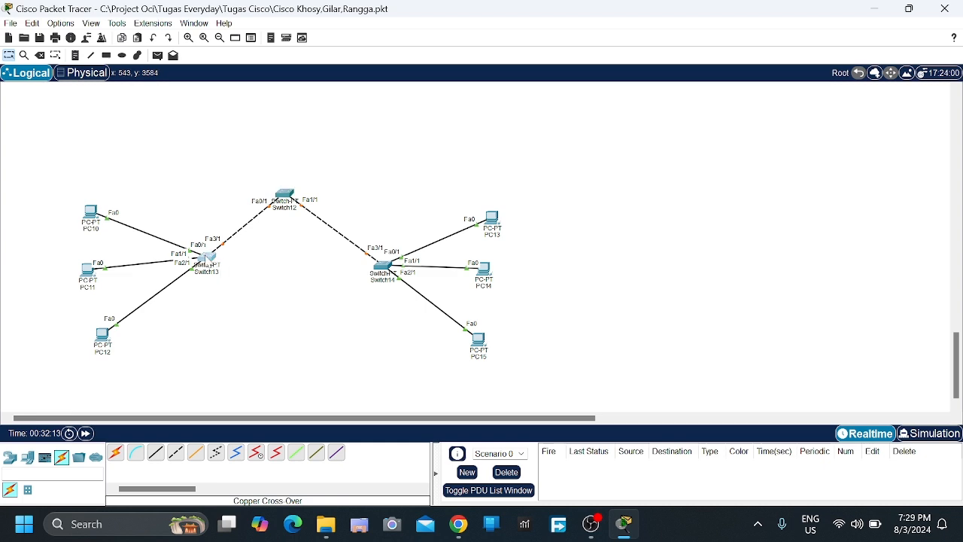
Step: Open Switch13's command line and enter global configuration mode with the commands en and conf t
click(204, 259)
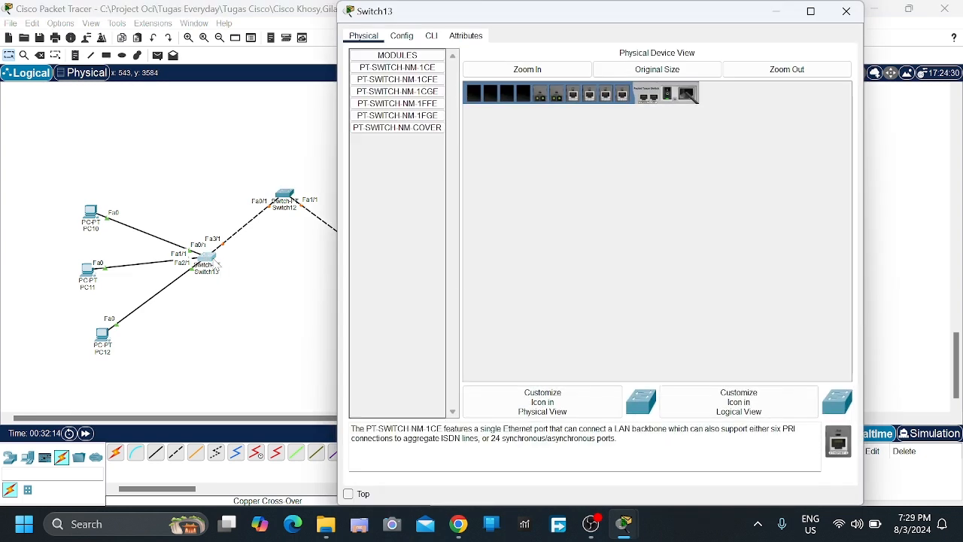
click(431, 38)
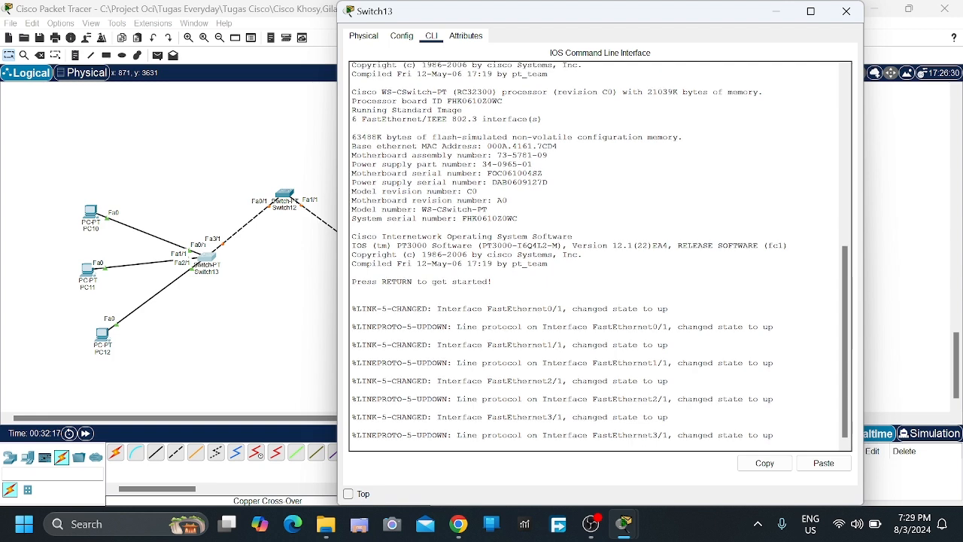
key(Return)
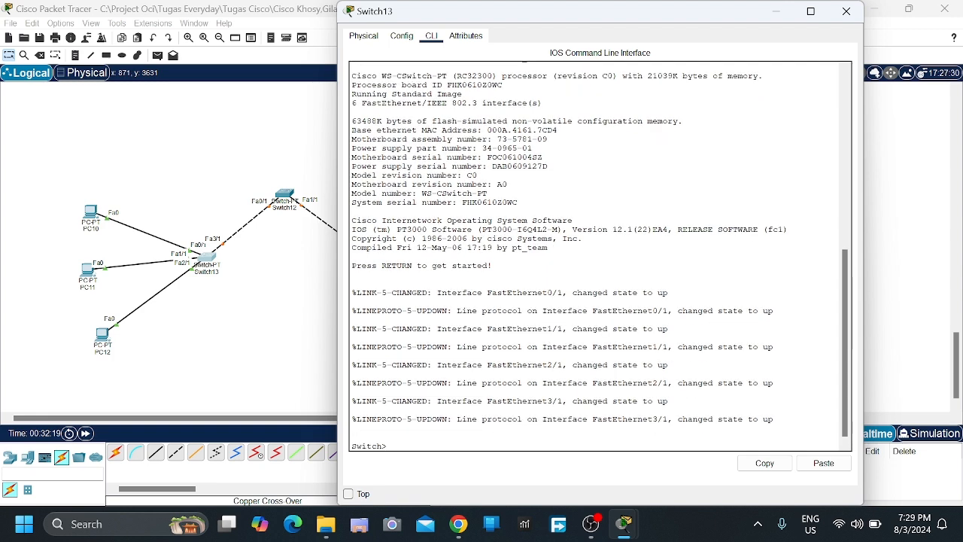
text(en)
key(Return)
text(conf)
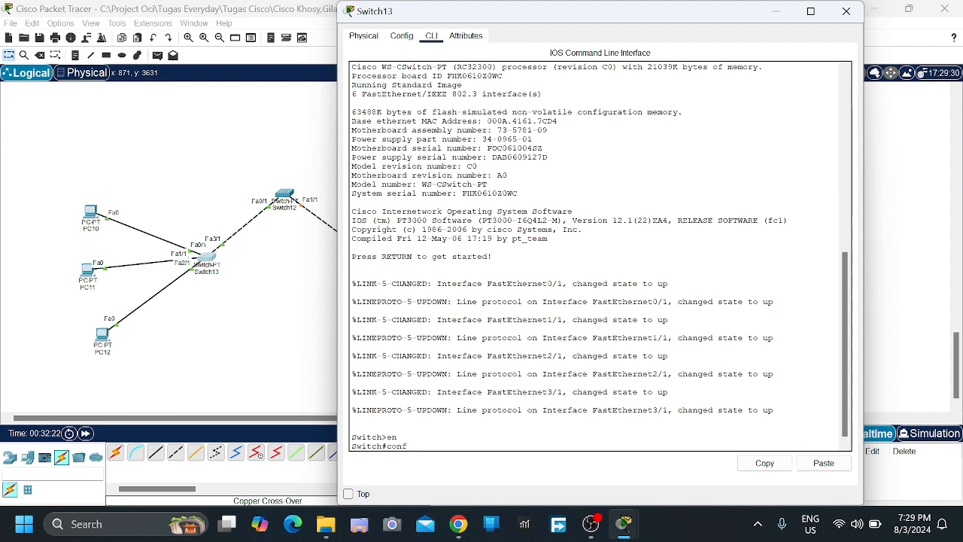
text( t)
key(Return)
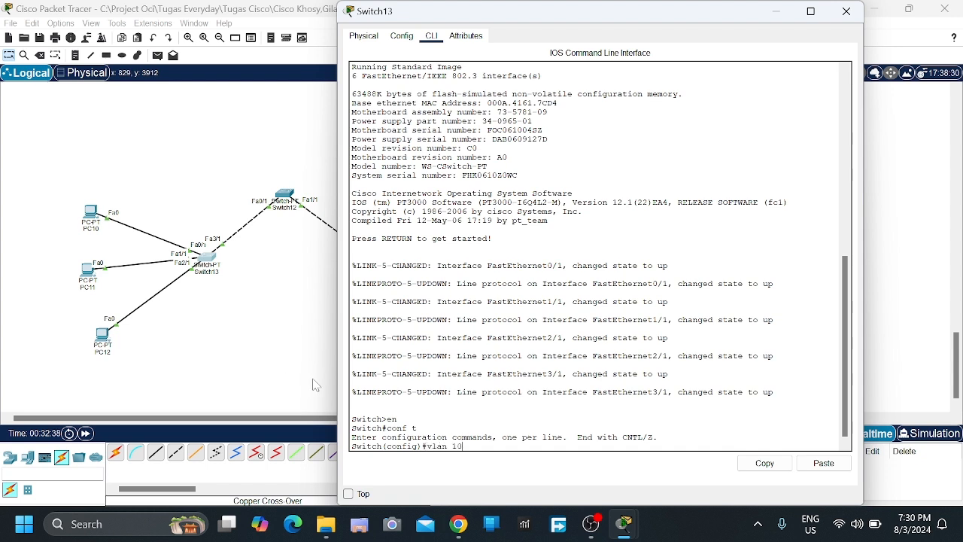
Step: Create VLAN 10 on Switch13 and name it Kelas1
key(Return)
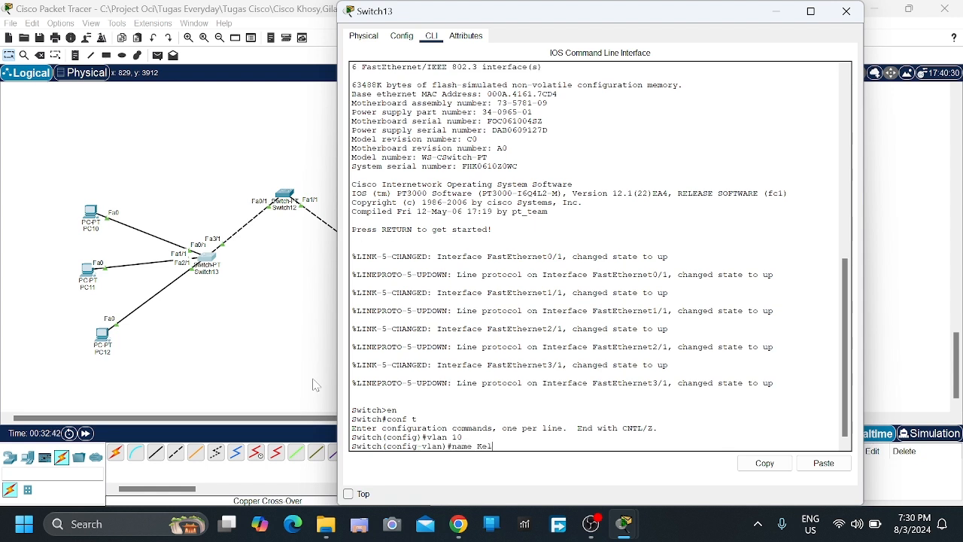
text(name Kelas1)
key(Return)
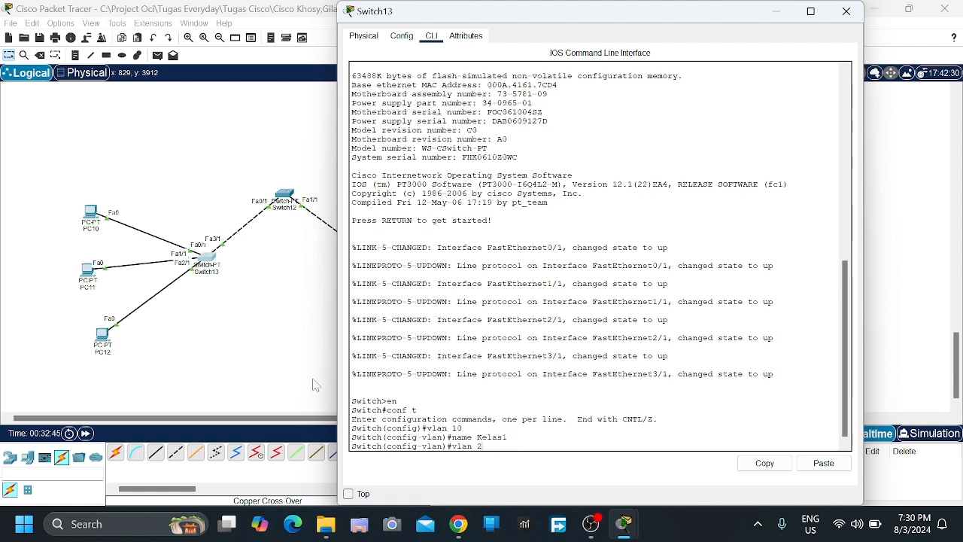
Step: Create VLAN 20 on Switch13 and name it Kelas2
key(Return)
text(K)
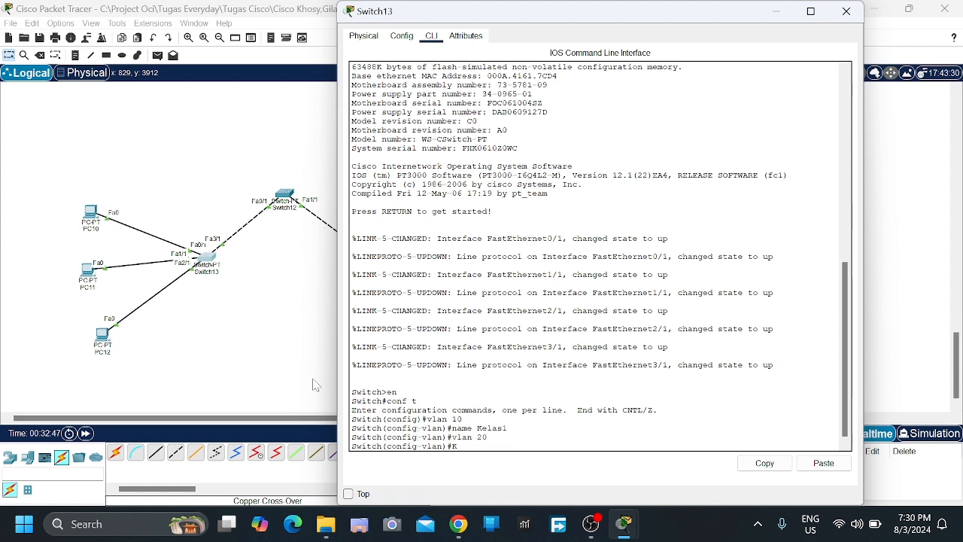
text(elas)
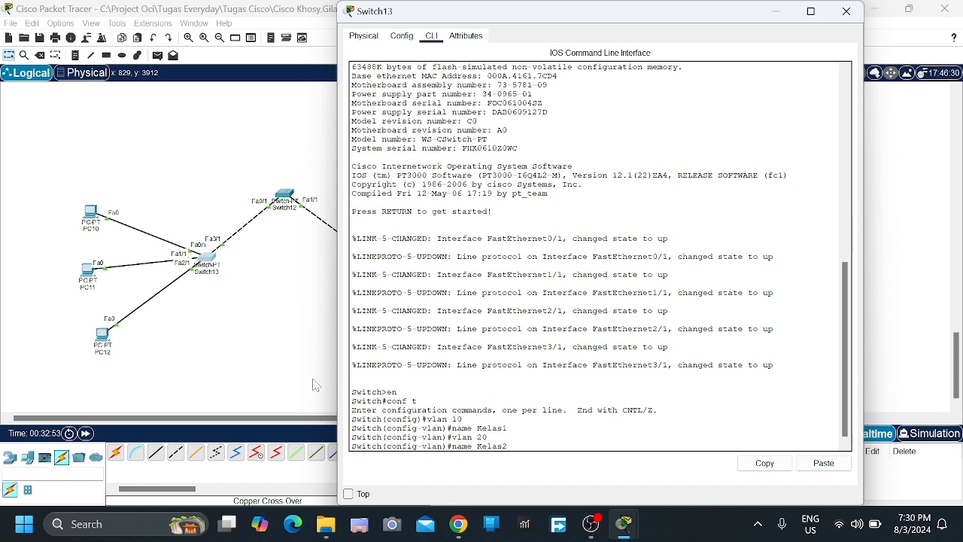
text(2)
key(Return)
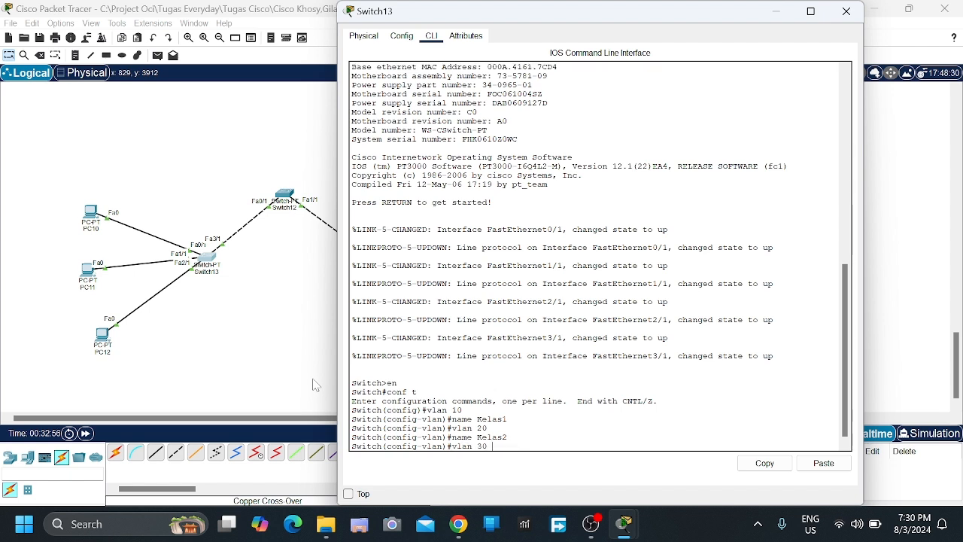
Step: Create VLAN 30 on Switch13 and name it Kelas3
text(vlan 30)
key(Return)
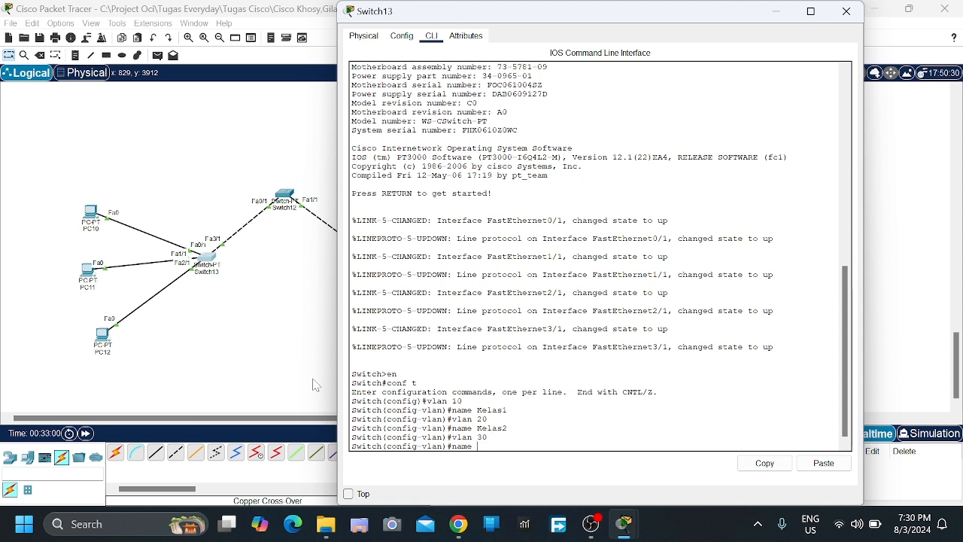
text(name Kelas3)
key(Return)
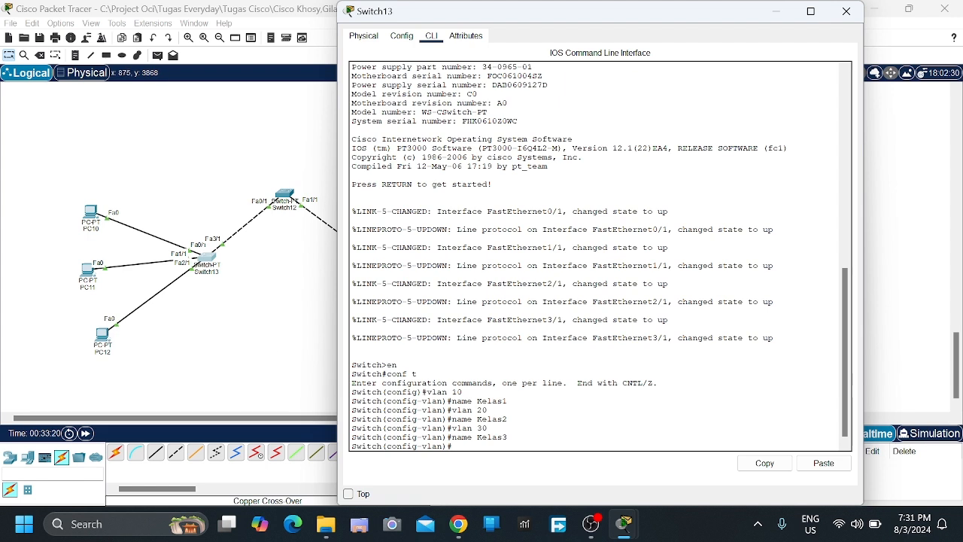
Step: Exit VLAN and global configuration on Switch13 with ex, and re-enter global configuration mode with en and conf t
text(ex)
key(Return)
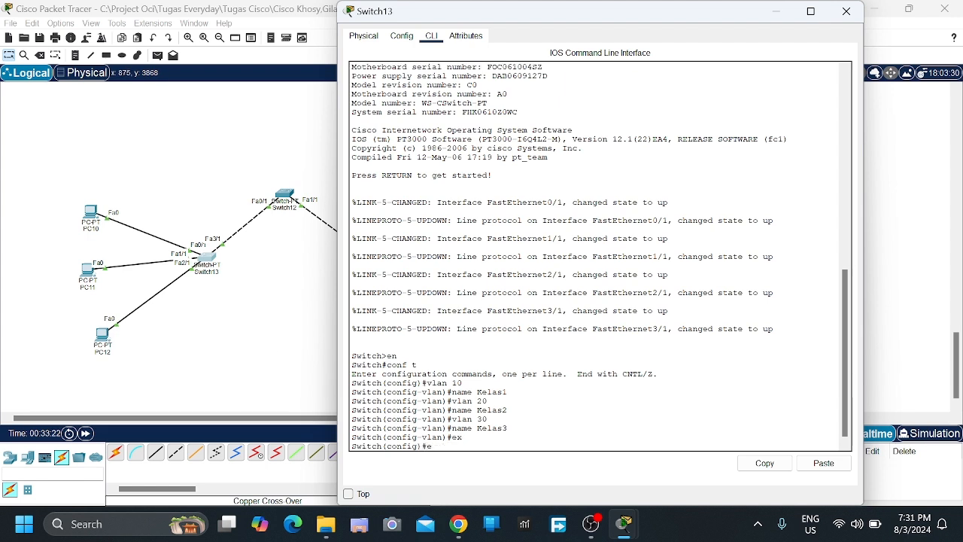
text(ex)
key(Return)
key(Return)
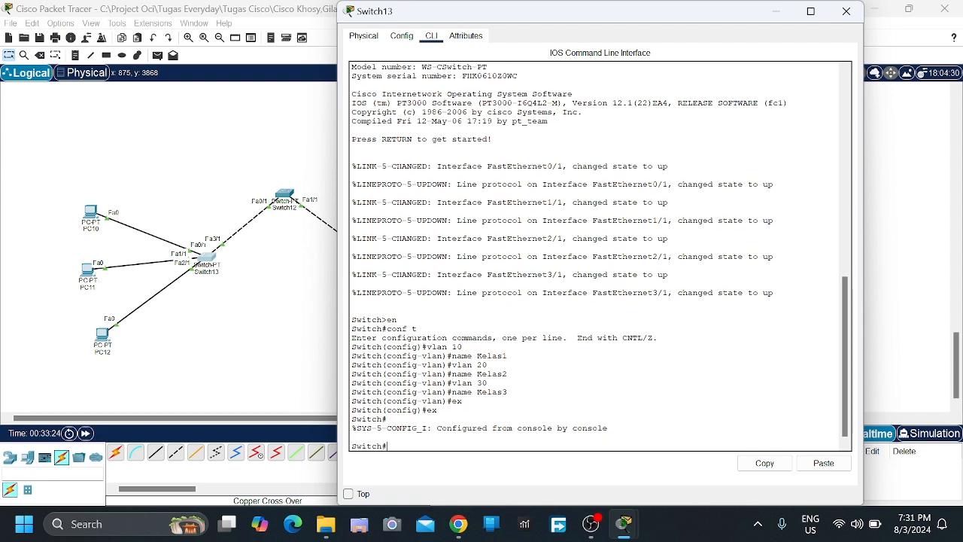
text(en)
key(Return)
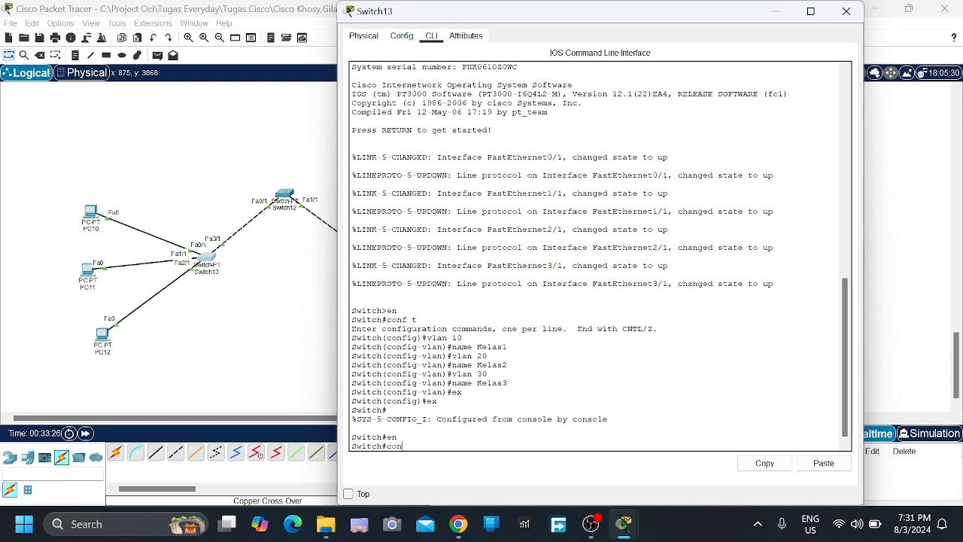
text(conf t)
key(Return)
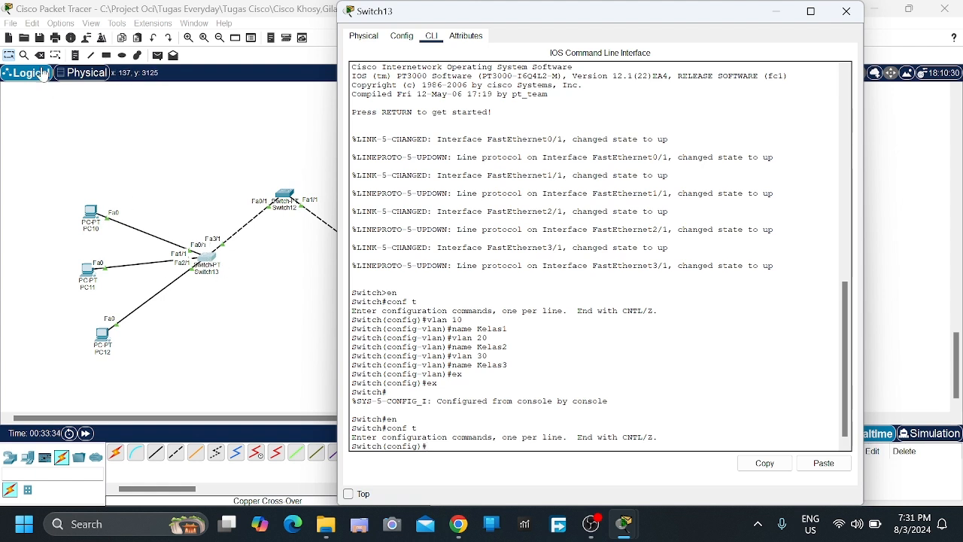
Step: Switch the Always Show Port Labels in Logical Workspace preference off and on again, and close the preferences
click(60, 23)
click(97, 41)
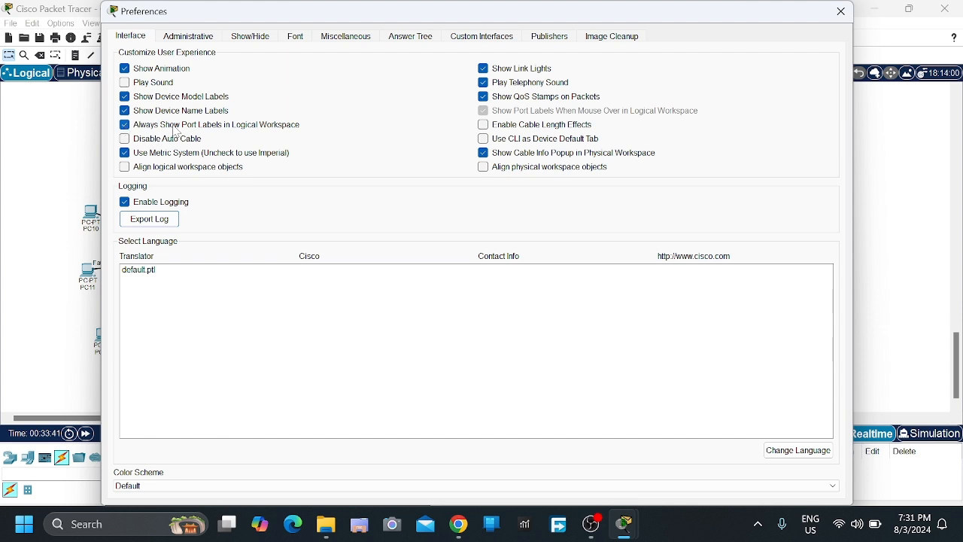
click(136, 126)
click(125, 127)
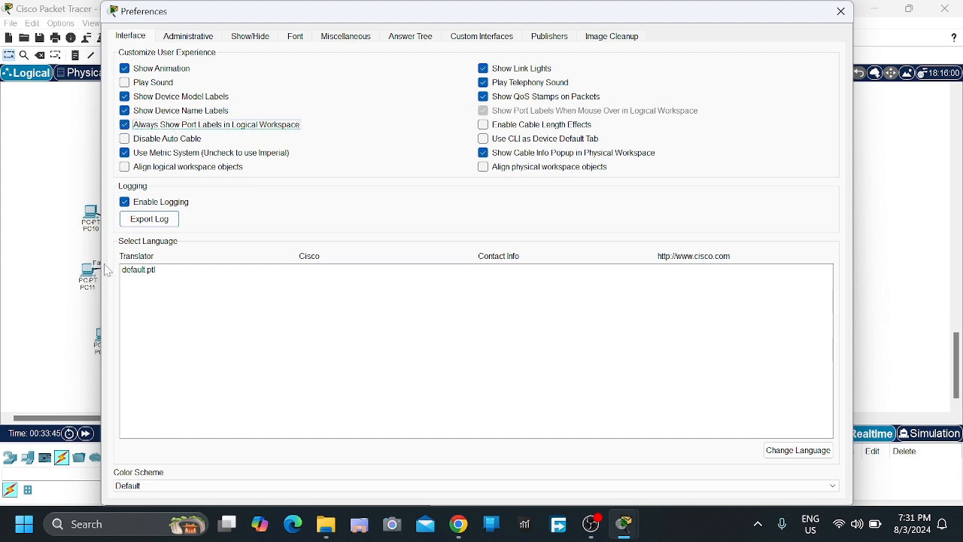
drag(662, 18, 713, 18)
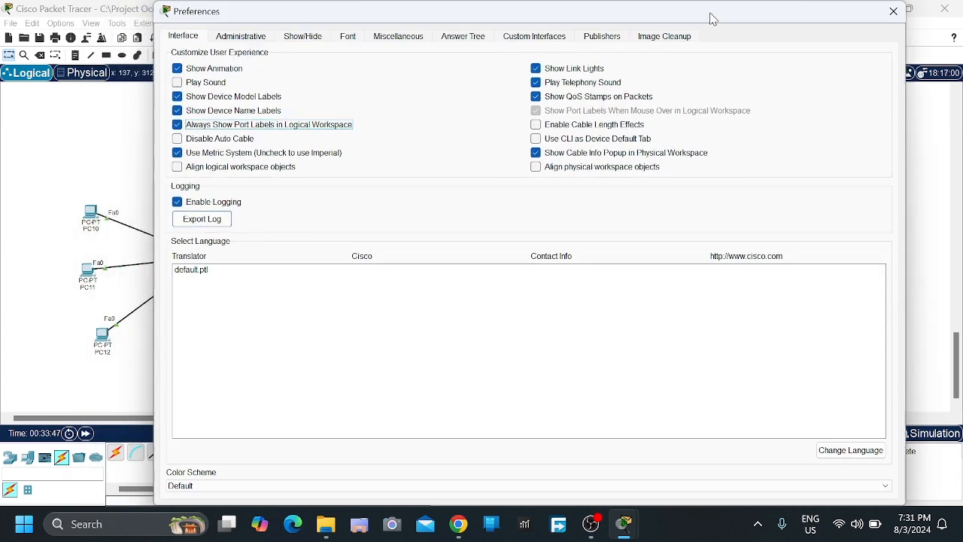
click(177, 125)
click(176, 125)
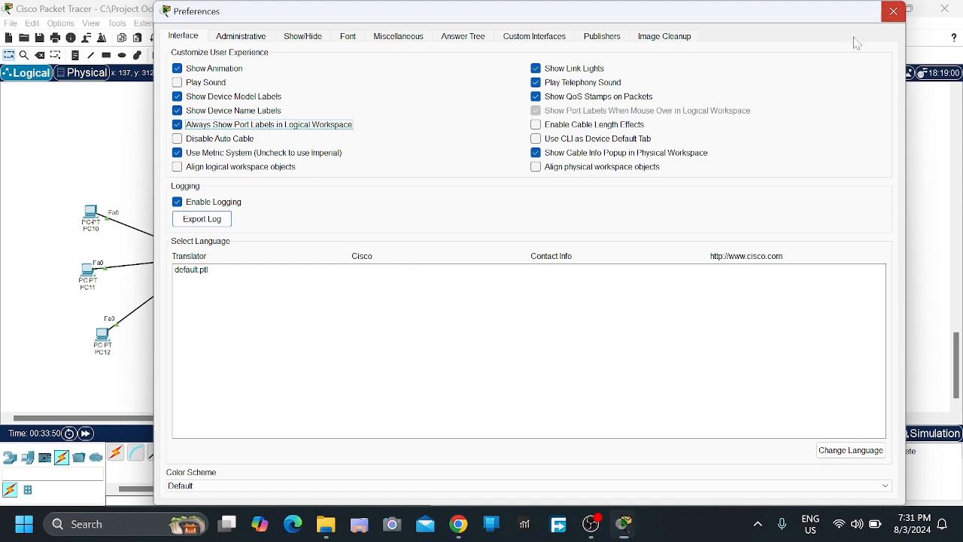
click(894, 11)
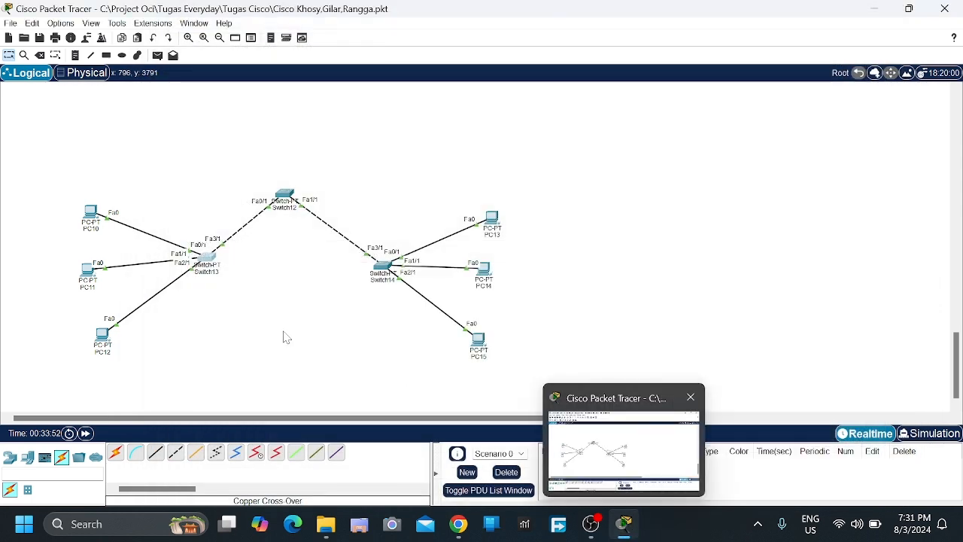
Step: Reopen Switch13's command line and assign interface fa 0/1 to VLAN 10 with switchport acc vlan 10
click(208, 260)
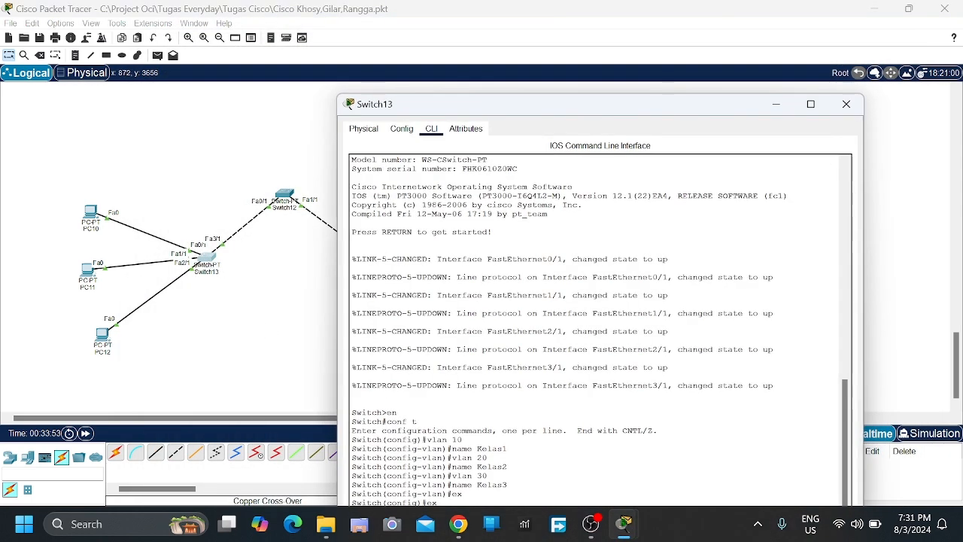
drag(708, 115, 703, 34)
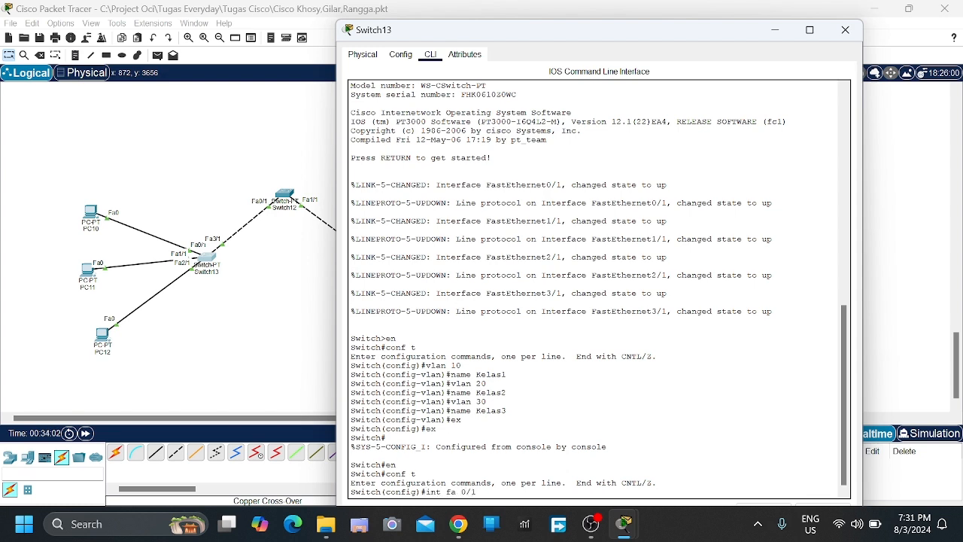
key(Return)
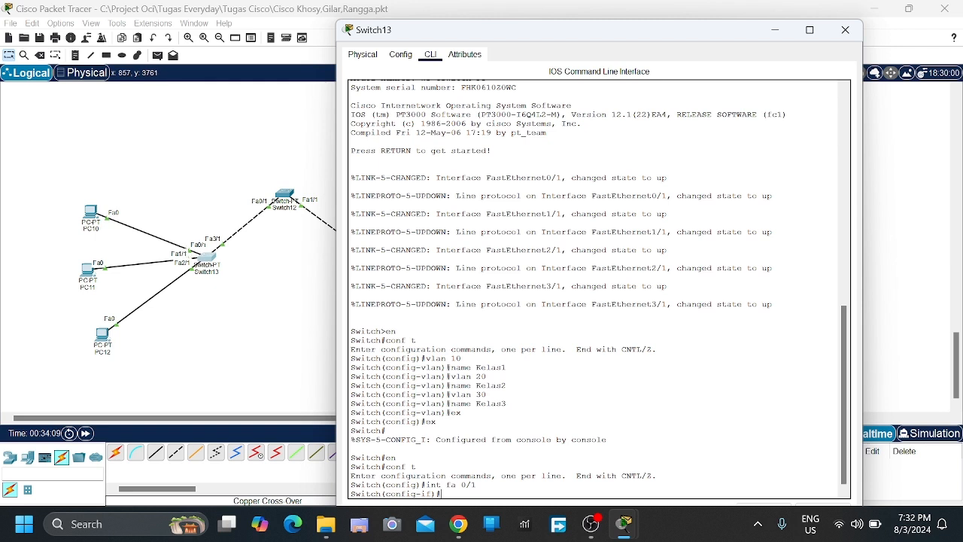
text(sw)
key(Tab)
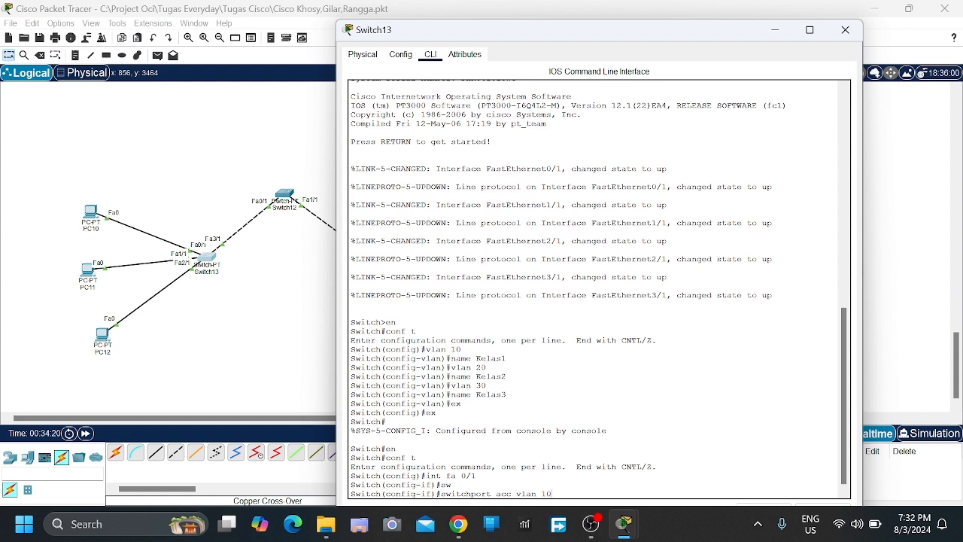
key(Return)
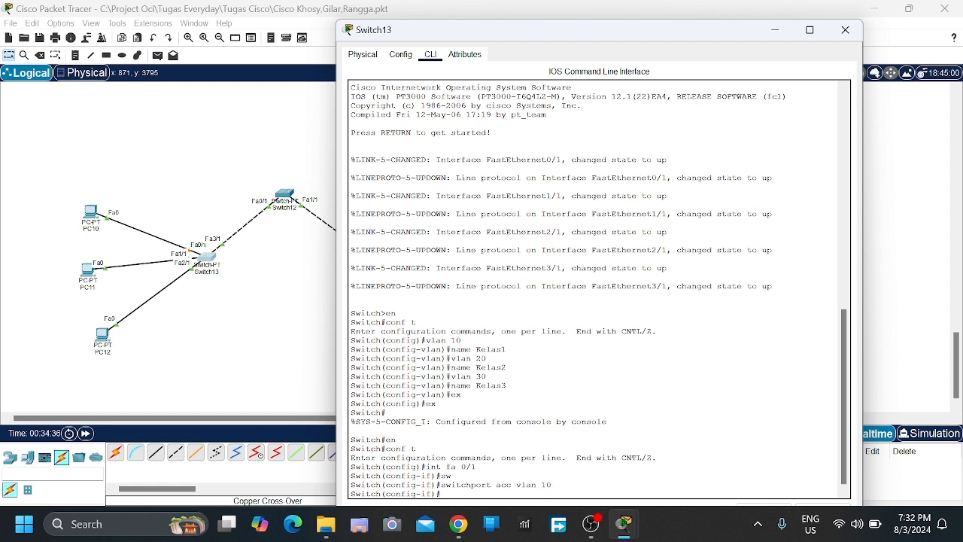
Step: Assign Switch13's interface fa 1/1 to VLAN 20 with the command sw acc vlan 20
text(inf fa 1/1)
key(Return)
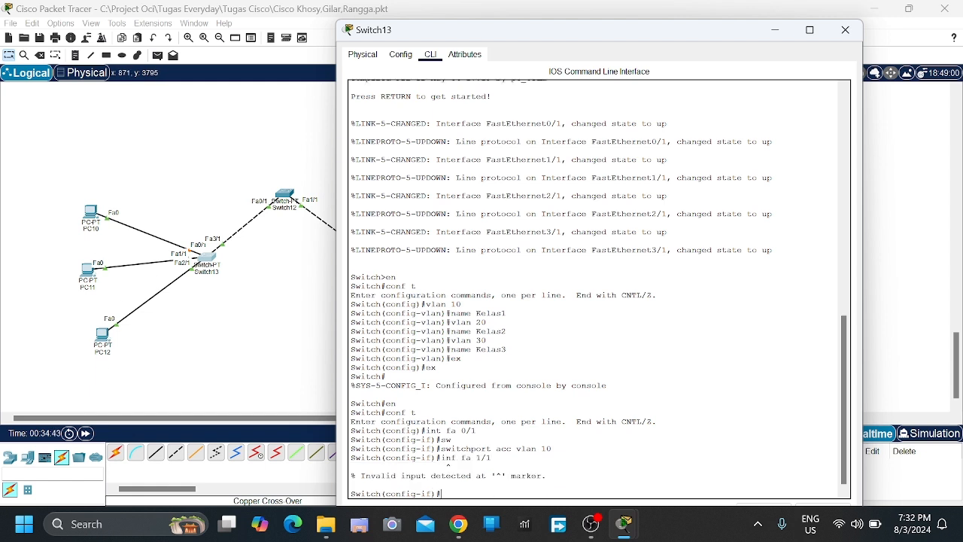
text(ex)
key(Return)
text(int fa 1/1)
key(Return)
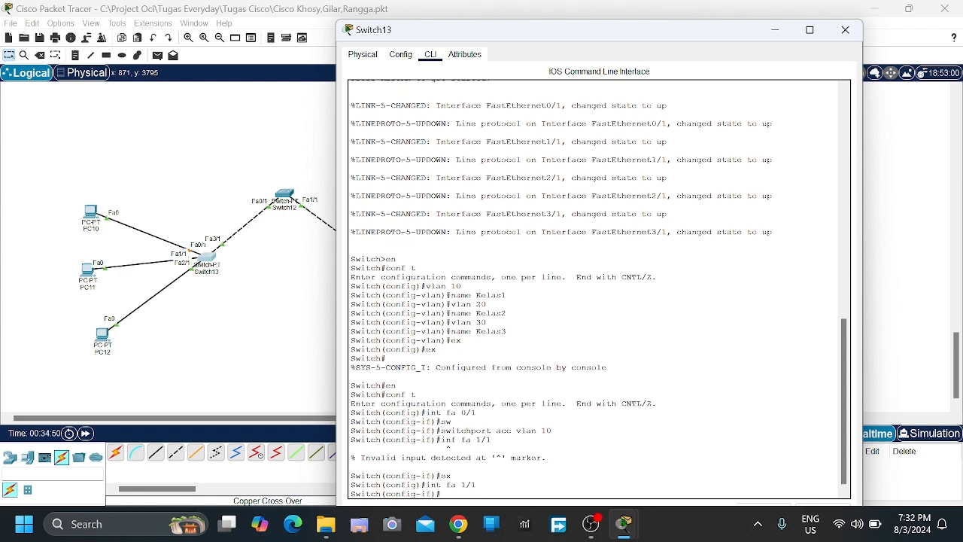
text(sw acc vlan 20)
key(Return)
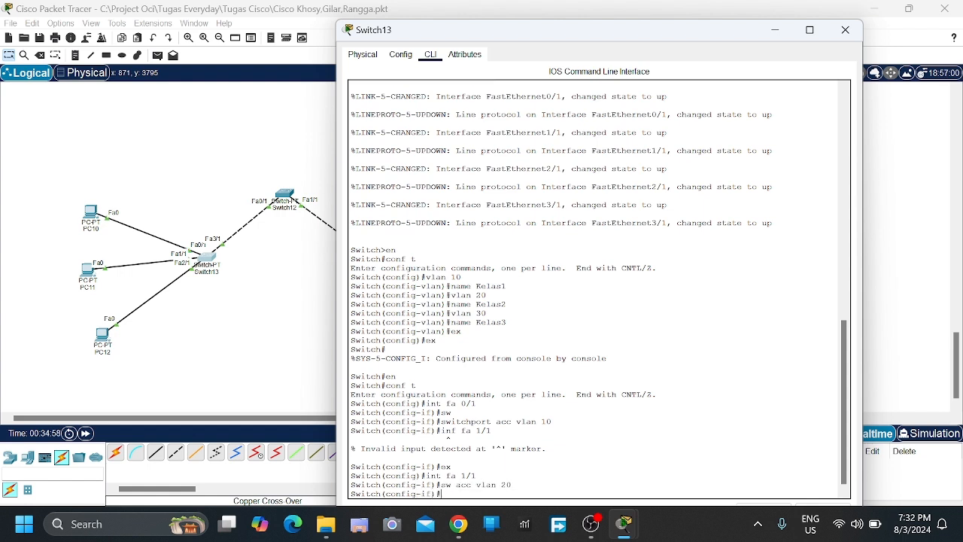
Step: Assign Switch13's interface fa 2/1 to VLAN 30 with the command sw acc vlan 30
text(ex)
key(Return)
text(int fa 2/1)
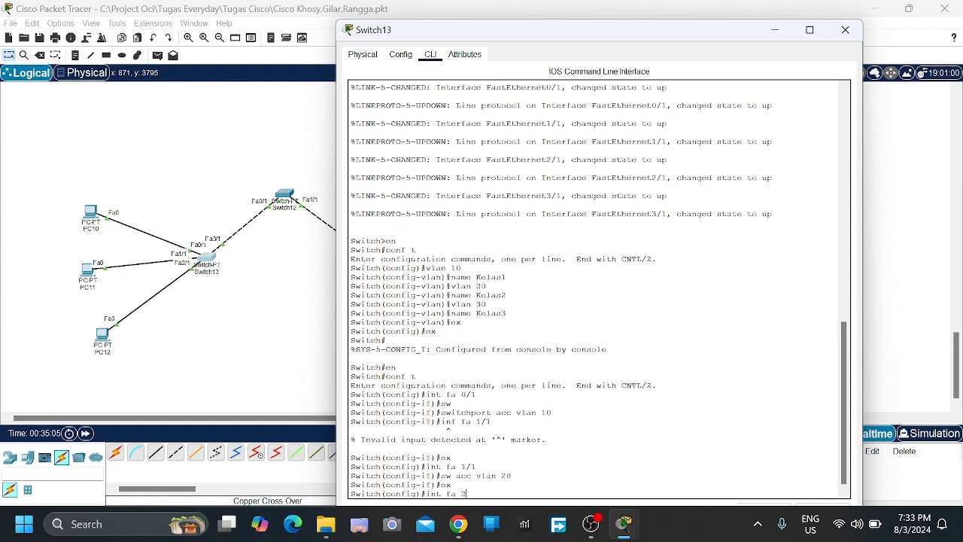
key(Return)
text(sw acc vlan 30)
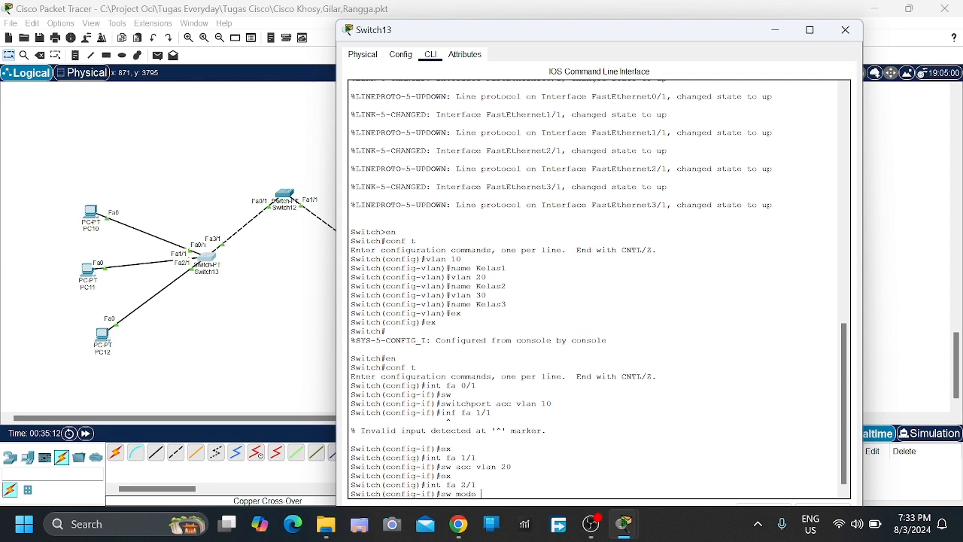
key(Return)
drag(604, 35, 608, 30)
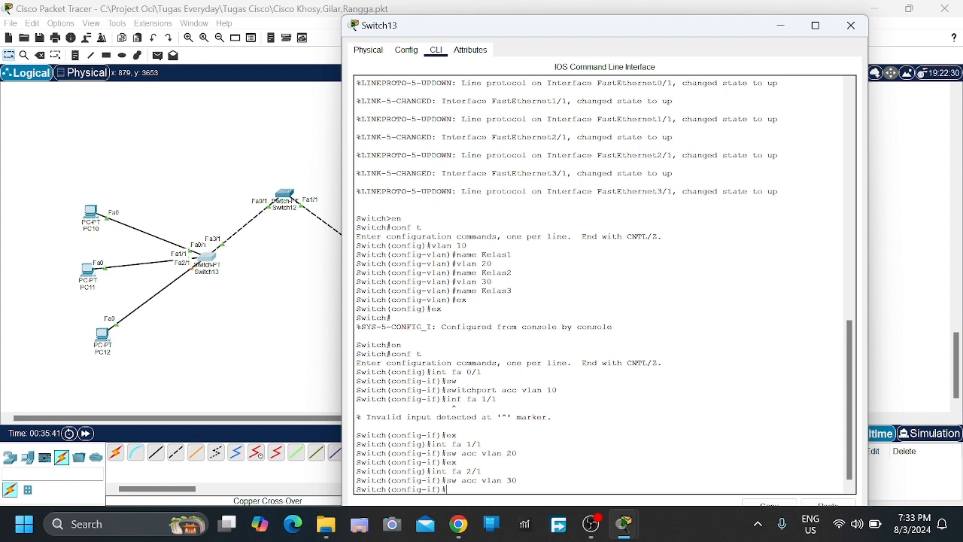
Step: Set Switch13's interface fa 3/1 to trunk mode with switchport mode trunk, and close the switch's window
key(Return)
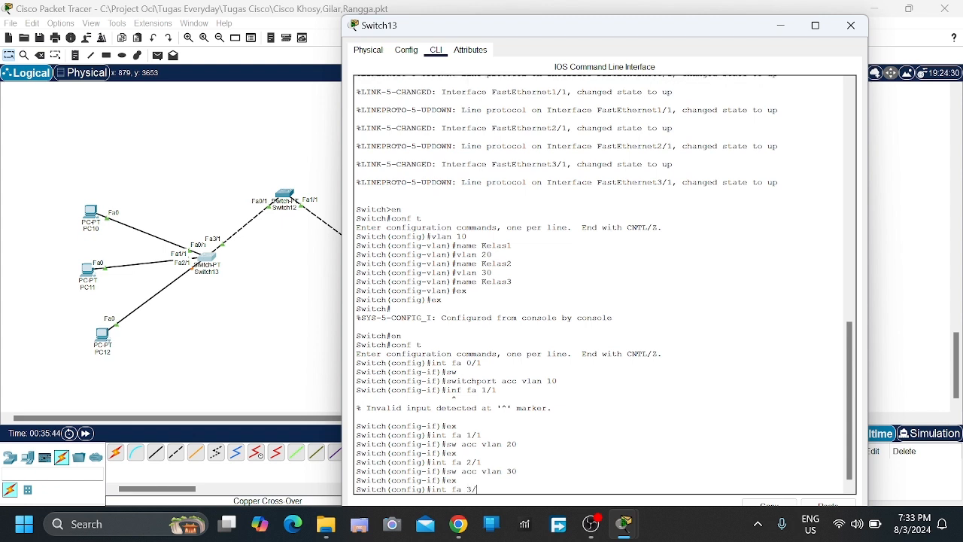
text(int fa 3/1)
key(Return)
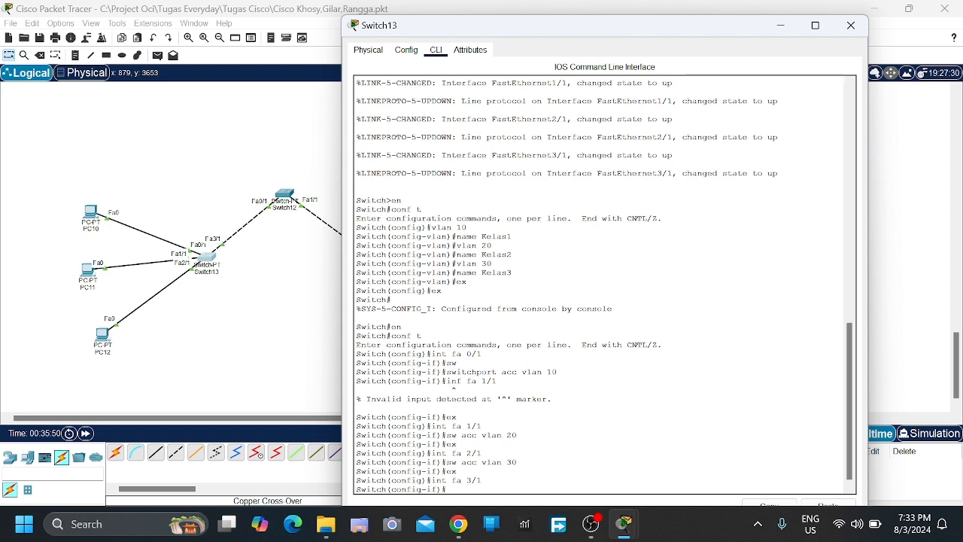
text(sw)
key(Tab)
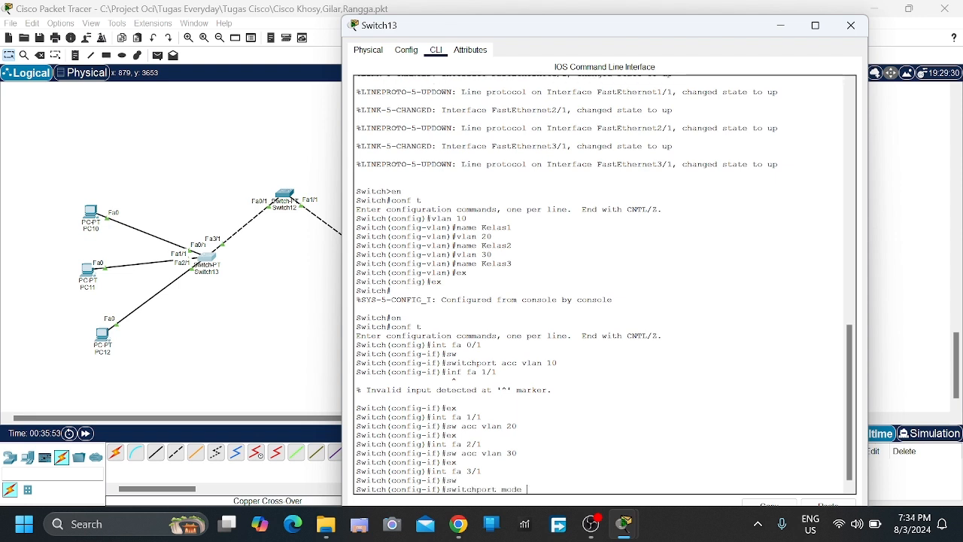
text(mode trunk)
key(Return)
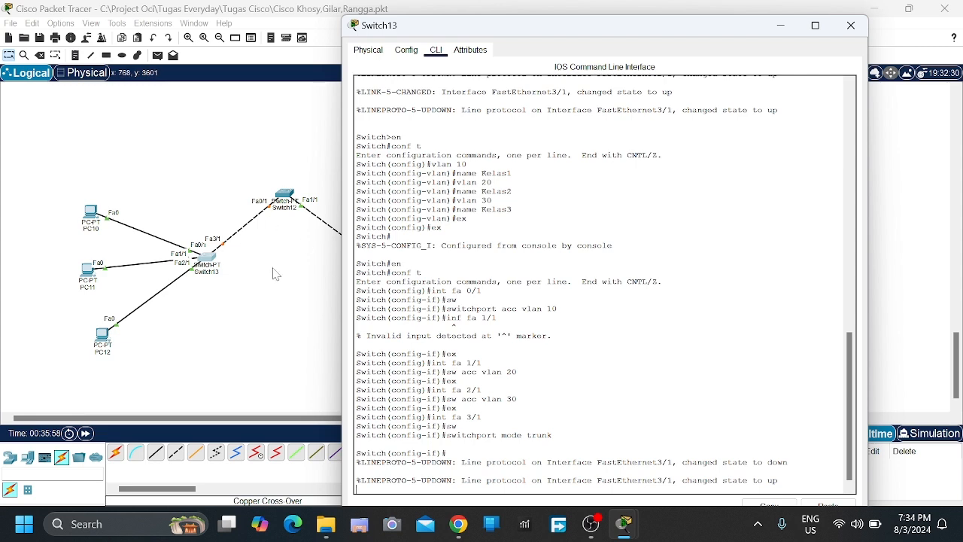
click(853, 28)
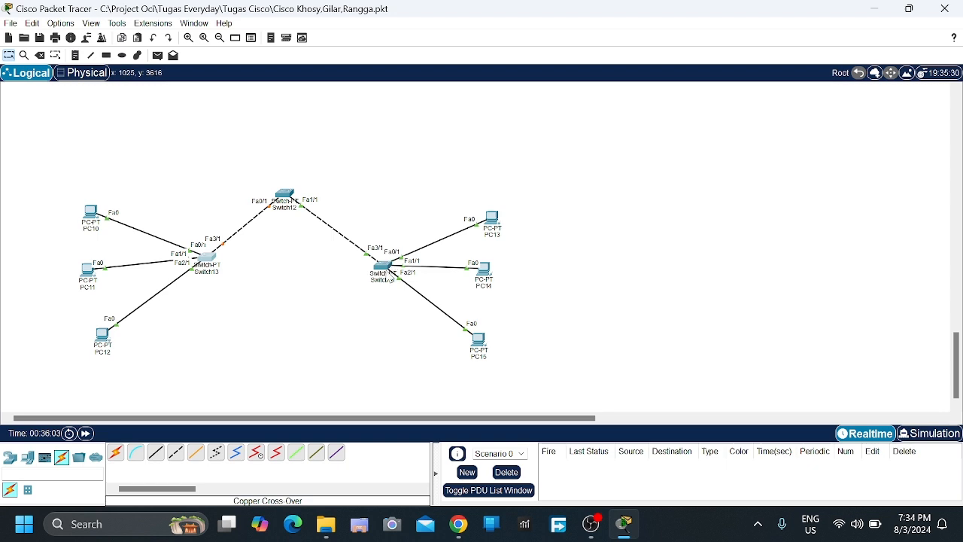
Step: Open Switch14's command line and move its window clear of the network topology
click(386, 269)
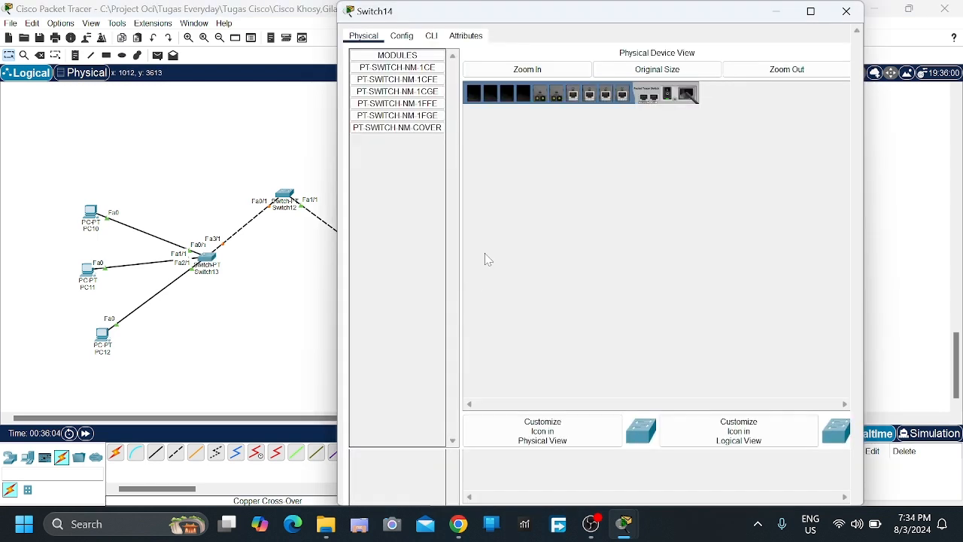
click(432, 37)
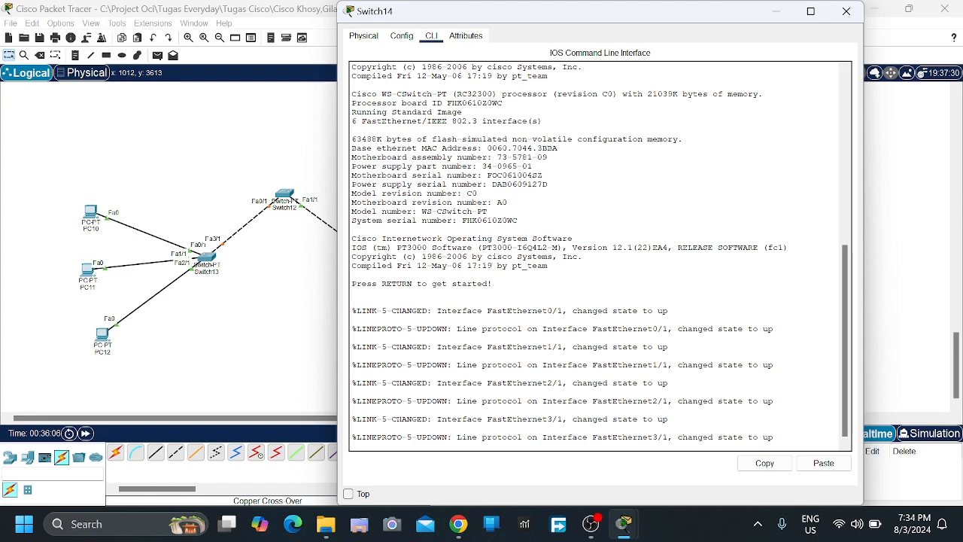
drag(680, 16, 870, 20)
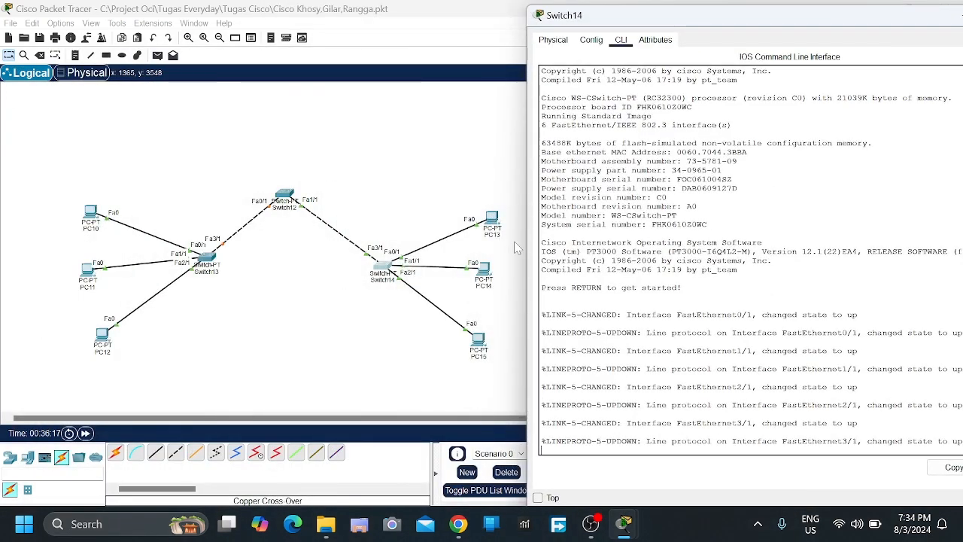
Step: Enter global configuration mode on Switch14 with en and conf t, and create VLAN 10 named Kelas1
drag(791, 28, 669, 27)
key(Return)
text(en)
key(Return)
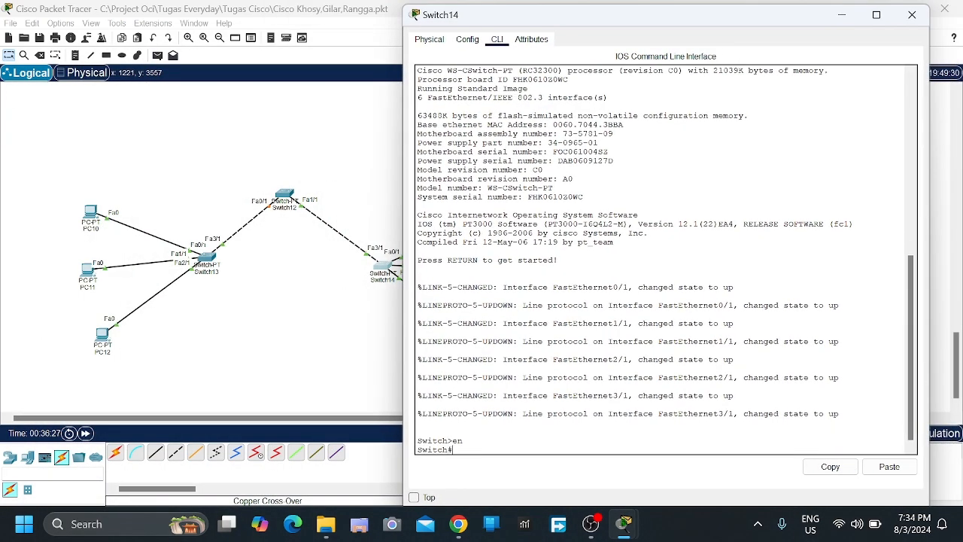
text(conf t)
key(Return)
text(vlan 10)
key(Return)
text(name Kelas1)
key(Return)
Step: Create VLAN 20 on Switch14 and name it Kelas2
text(vlan 20)
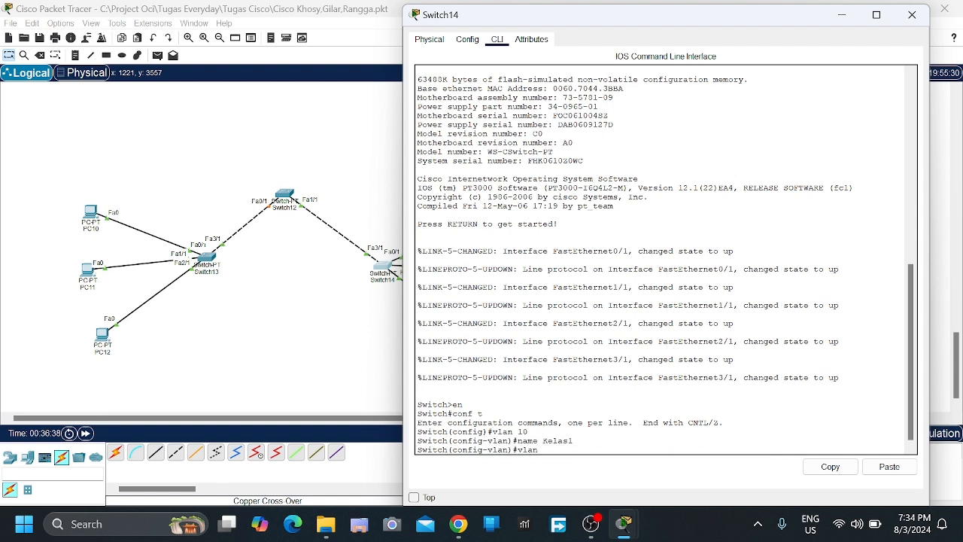
key(Return)
text(nm)
key(BackSpace)
text(ame Kelas2)
key(Return)
Step: Create VLAN 30 named Kelas3 on Switch14, and exit back to privileged mode
text(vlan 30)
key(Return)
text(name Kelas)
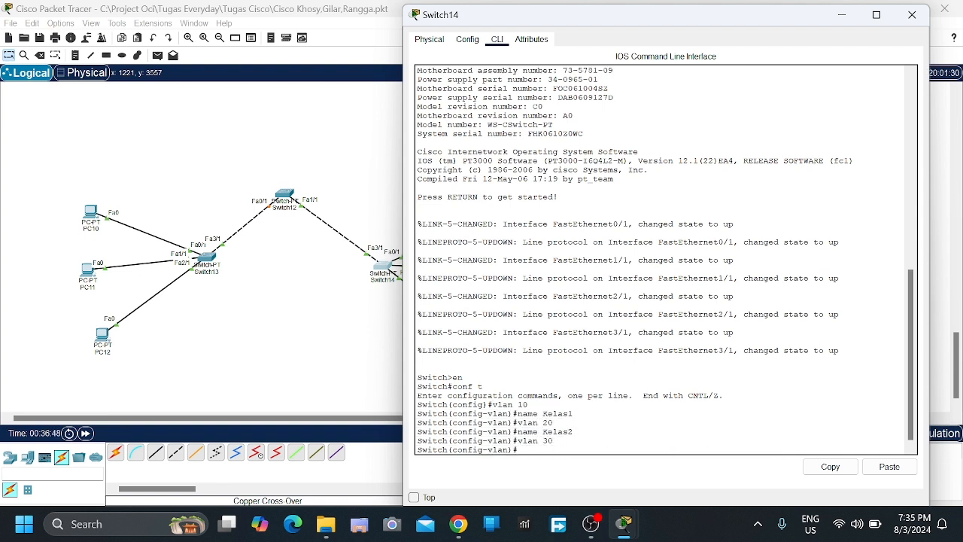
text(3)
key(Return)
text(ex)
key(Return)
text(ex)
key(Return)
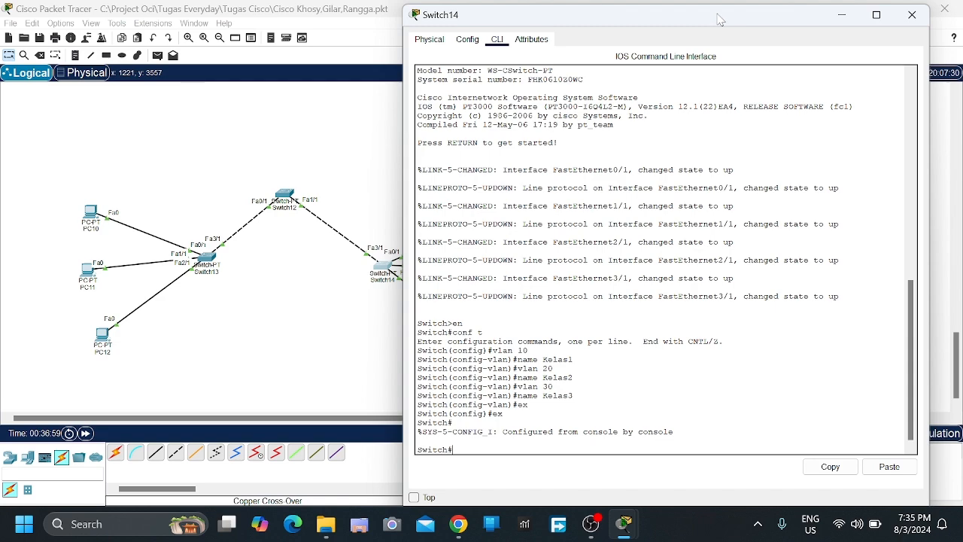
Step: Move Switch14's window aside and shift the workspace to uncover the PCs connected to that switch
drag(717, 14, 821, 11)
drag(403, 417, 433, 417)
mouse_move(623, 523)
click(680, 464)
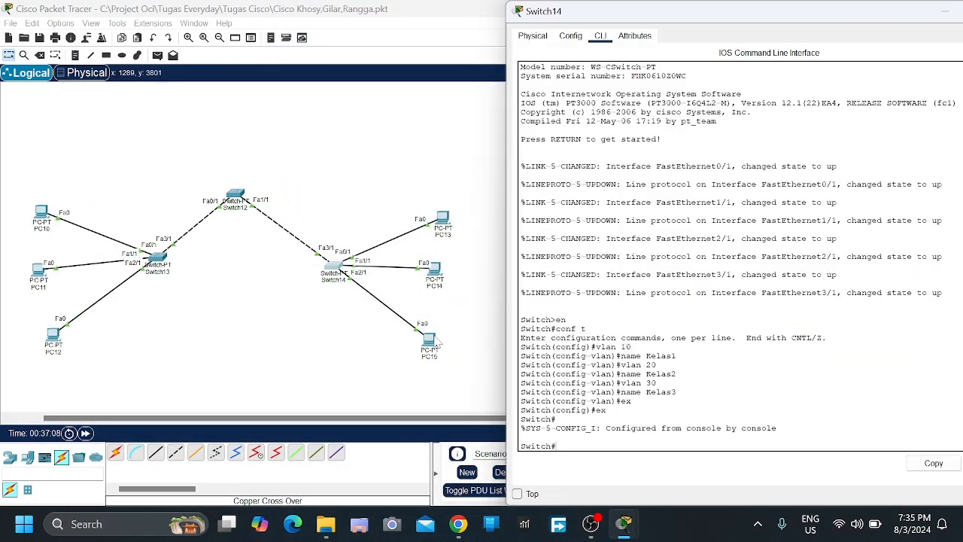
Step: Re-enter configuration mode on Switch14, assign interface fa 0/1 to VLAN 10 with sw acc vlan 10, and exit the interface
text(en)
key(Return)
text(conf t)
key(Return)
text(int fa )
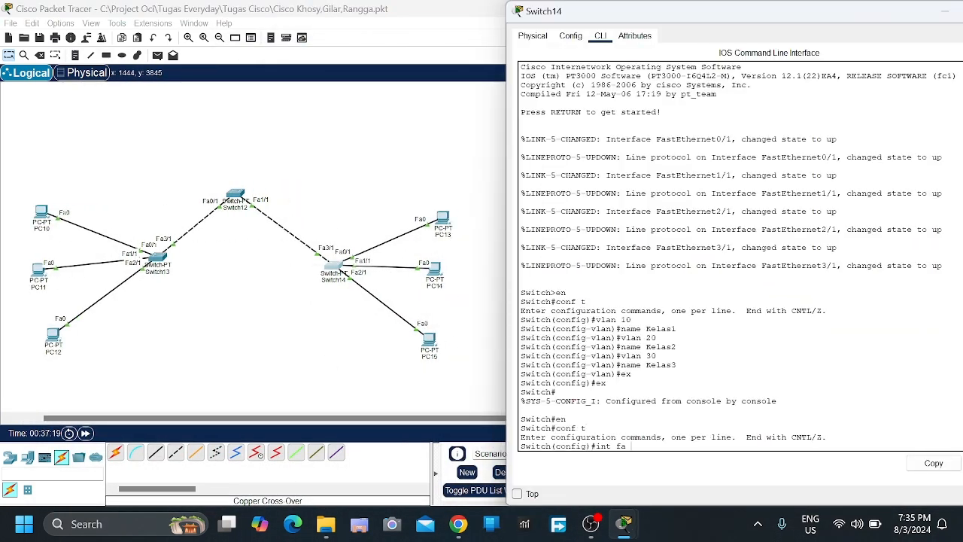
text(0/1)
key(Return)
text(sw acc vlan 10)
key(Return)
text(ex)
key(Return)
Step: Assign Switch14's interface fa 1/1 to VLAN 20 with the command sw acc vlan 20
text(int fa)
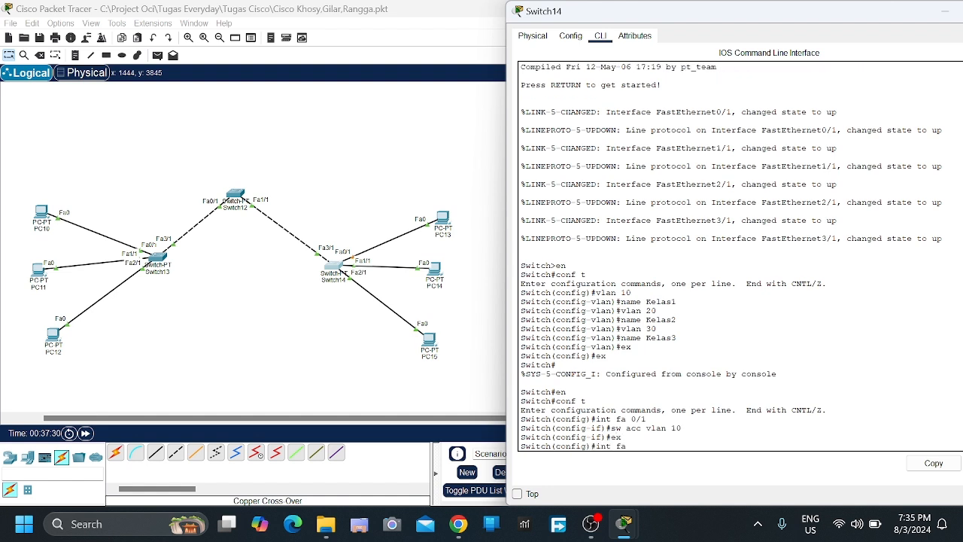
text( 1/1)
key(Return)
text(sw acc vlan 20)
key(Return)
Step: Assign Switch14's interface fa 2/1 to VLAN 30 with sw acc vlan 30, and exit the interface
text(int fa 2/1)
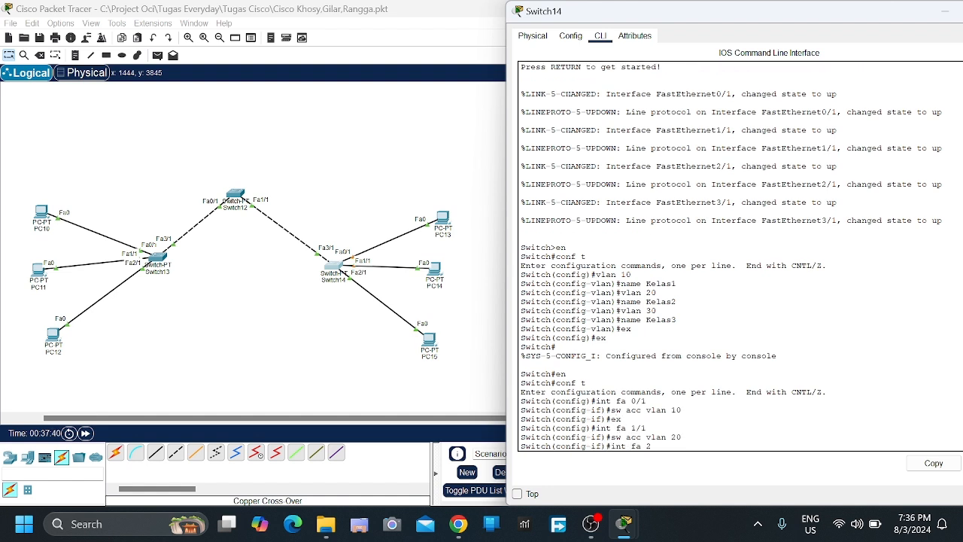
key(Return)
text(sw acc vlan 30)
key(Return)
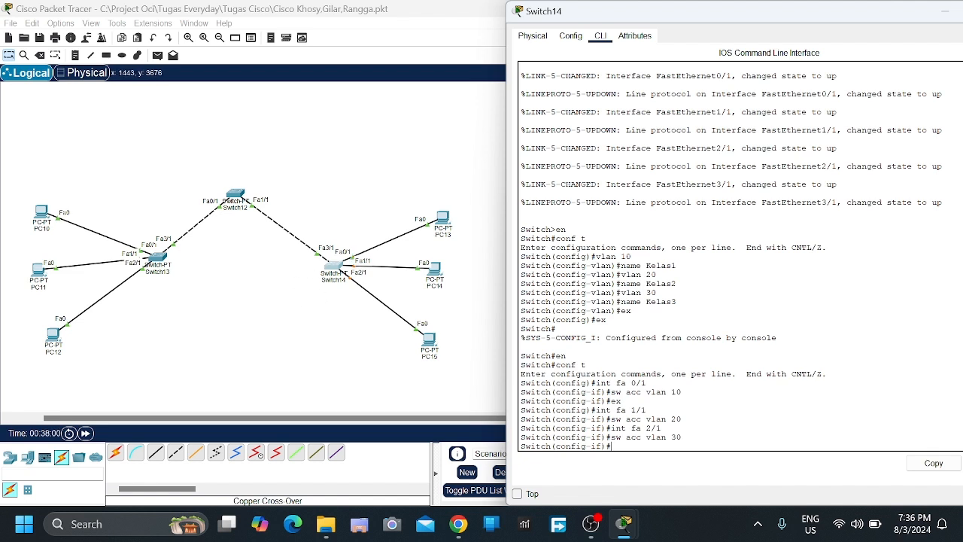
text(intex)
key(Return)
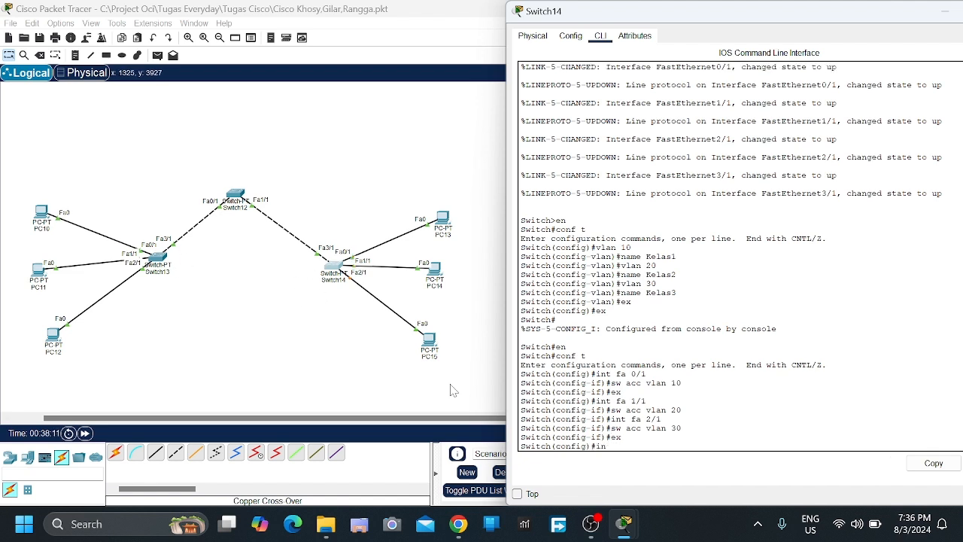
Step: Set Switch14's interface fa 3/1 to trunk mode with sw mode trunk
text(int fa 3/1)
key(Return)
text(sw mode trunk)
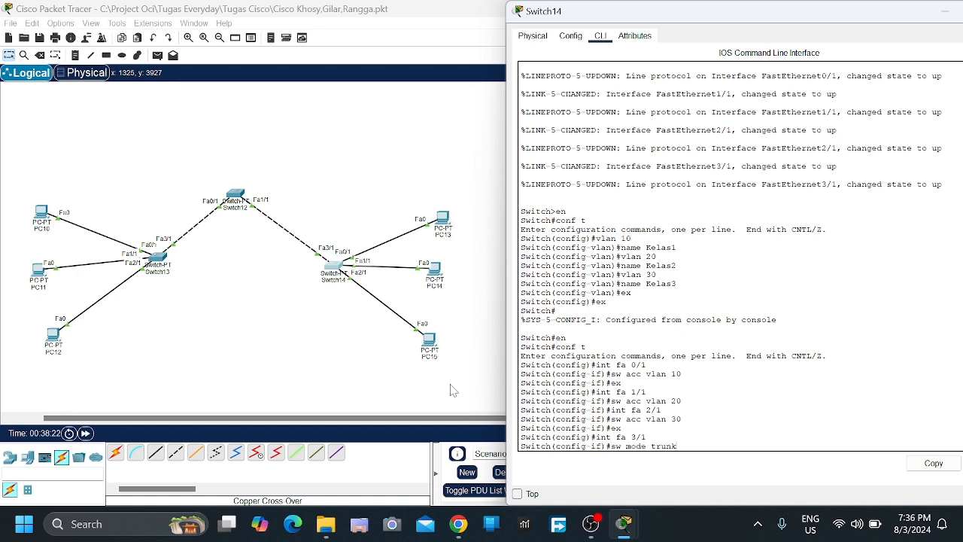
key(Return)
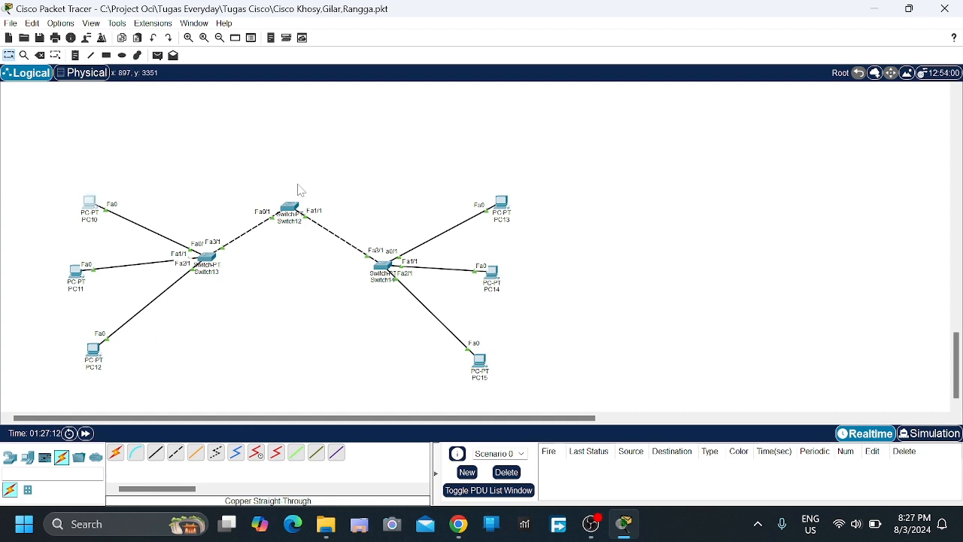
Step: Open PC10's IP configuration and set its static IPv4 address to 172.10.10.11
click(88, 203)
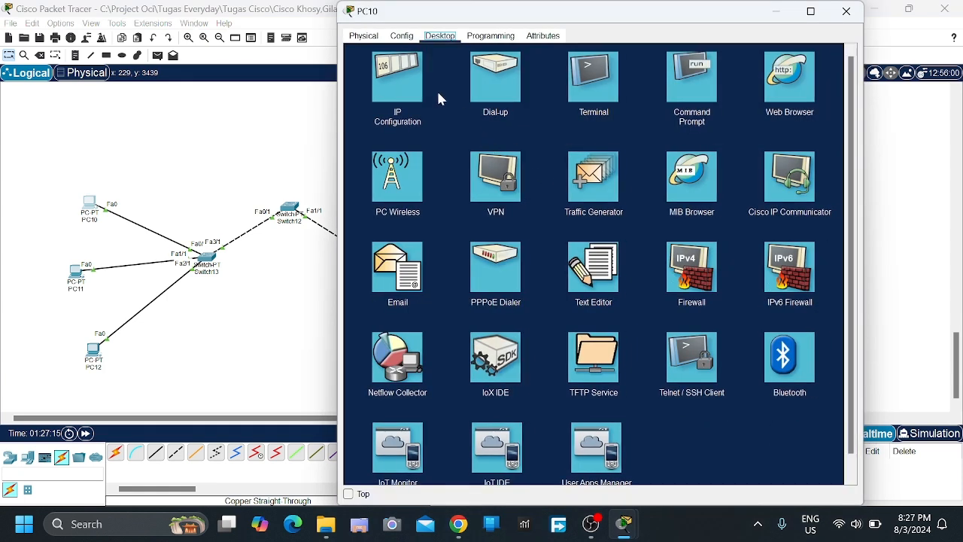
click(397, 81)
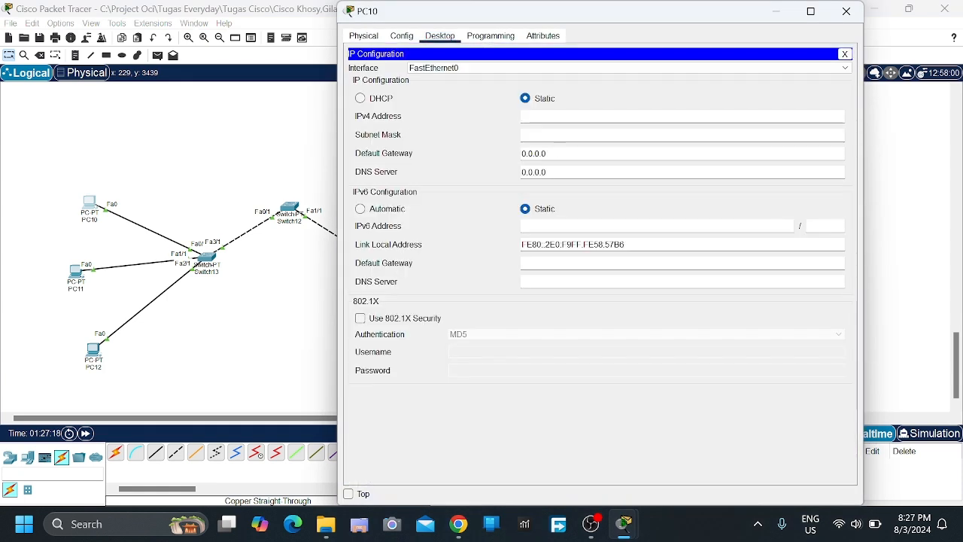
click(559, 116)
text(17)
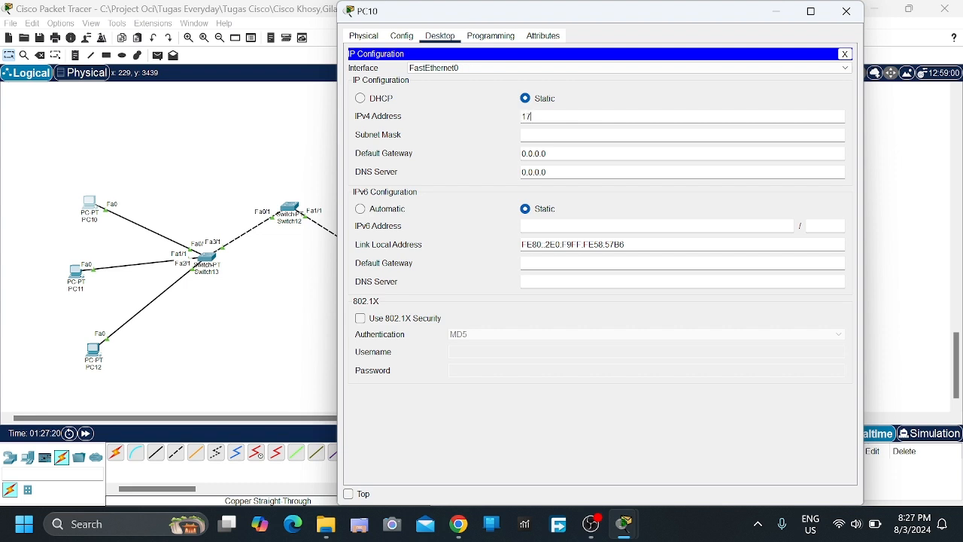
text(2.10.10.11)
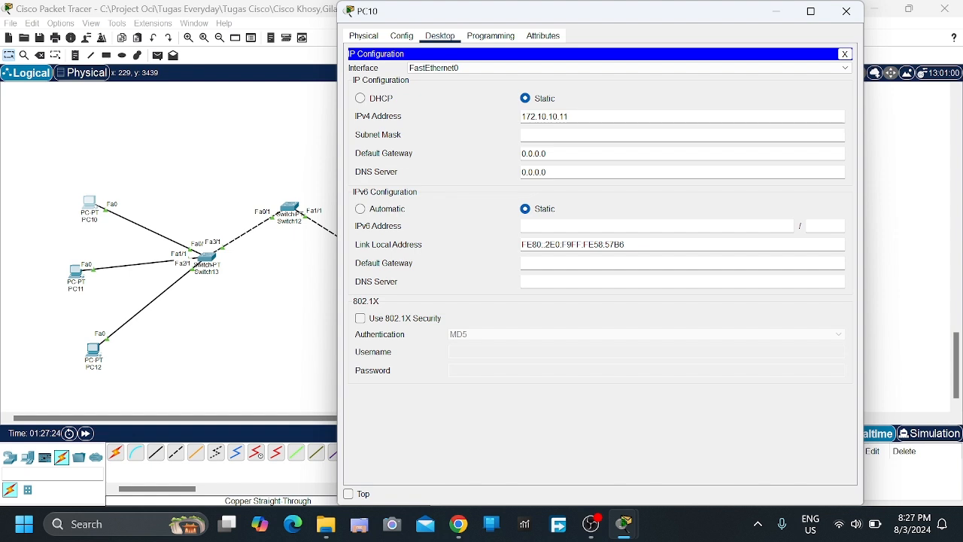
Step: Copy PC10's IPv4 address, set the default gateway to 172.10.10.1 with subnet mask 255.255.0.0, and close PC10's window
key(ctrl+a)
key(ctrl+c)
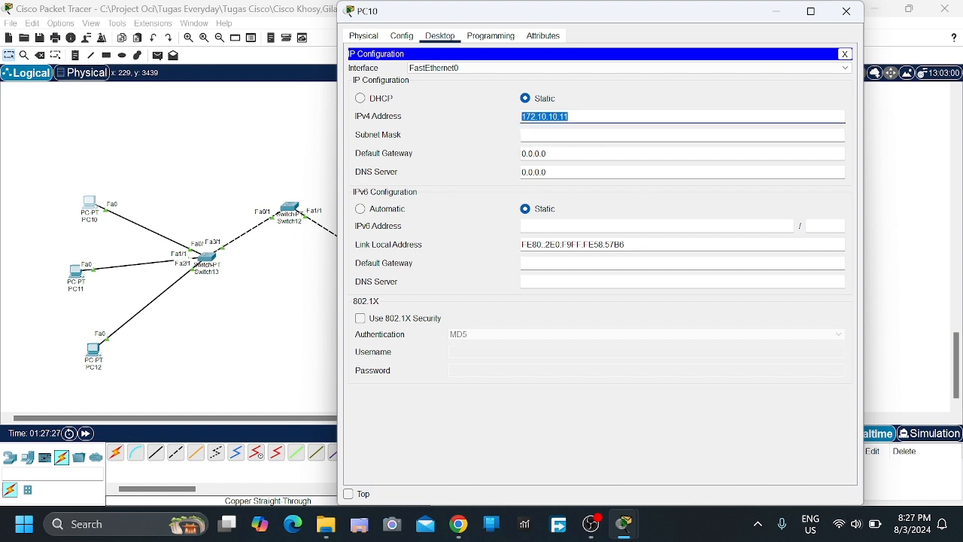
click(569, 154)
key(BackSpace)
key(BackSpace)
key(BackSpace)
key(BackSpace)
key(BackSpace)
key(BackSpace)
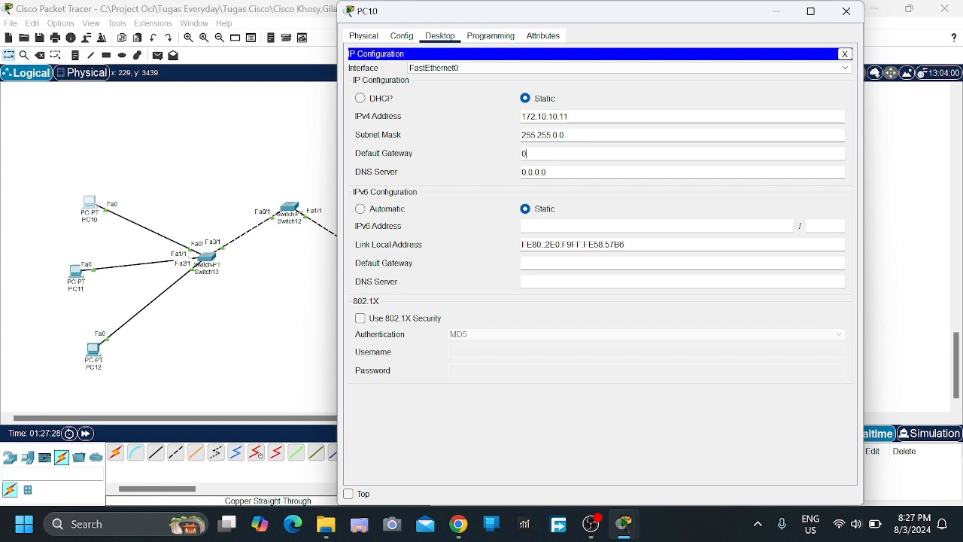
key(ctrl+v)
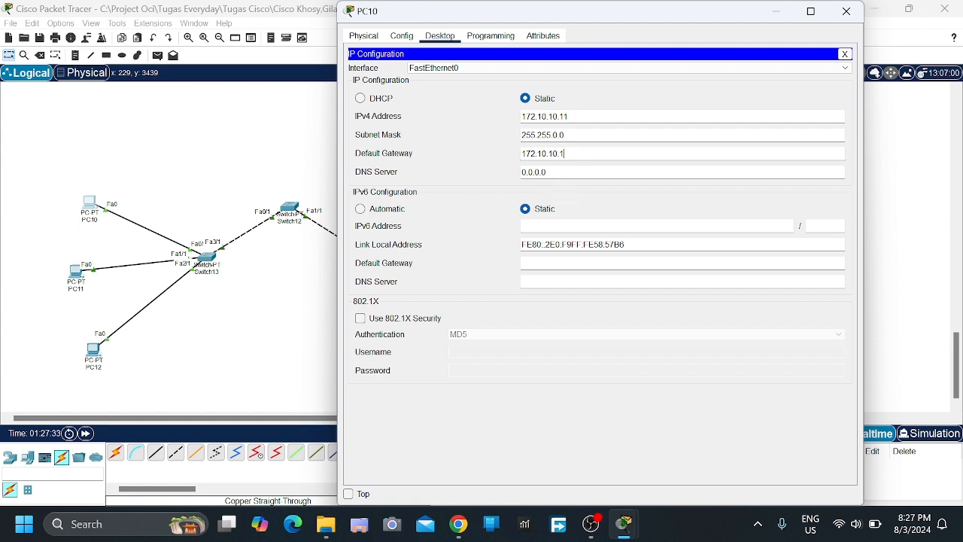
click(482, 177)
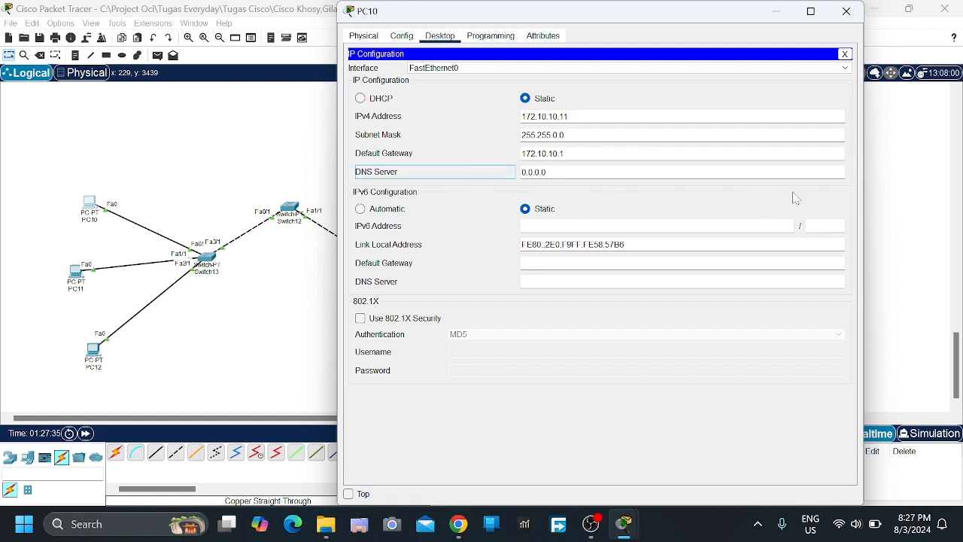
click(846, 10)
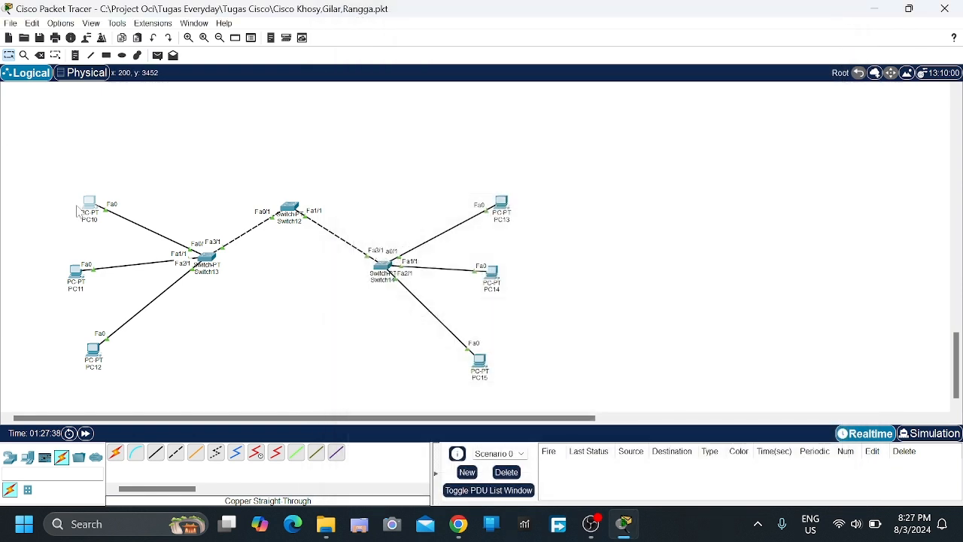
Step: Set PC11's static IPv4 address to 172.20.10.11 with the default subnet mask 255.255.0.0
mouse_move(90, 203)
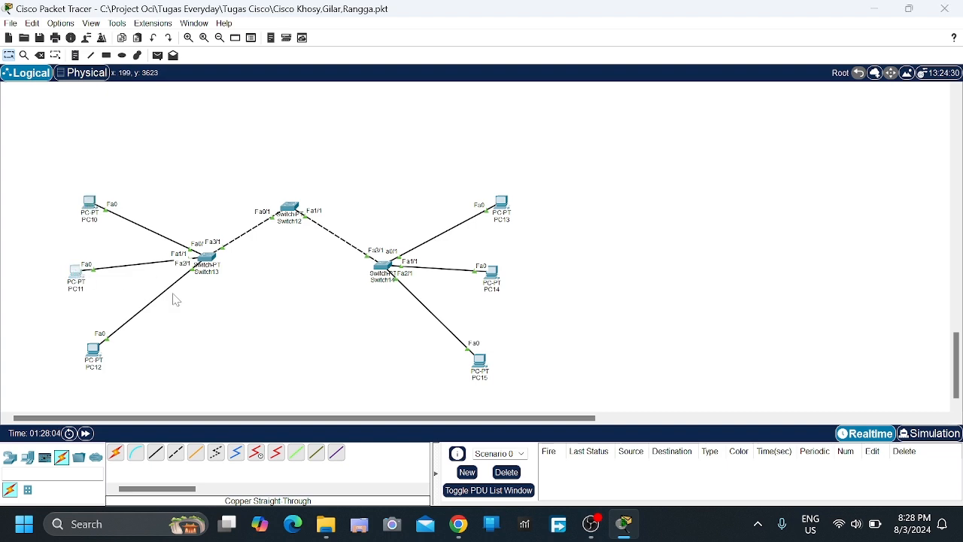
click(76, 274)
click(541, 118)
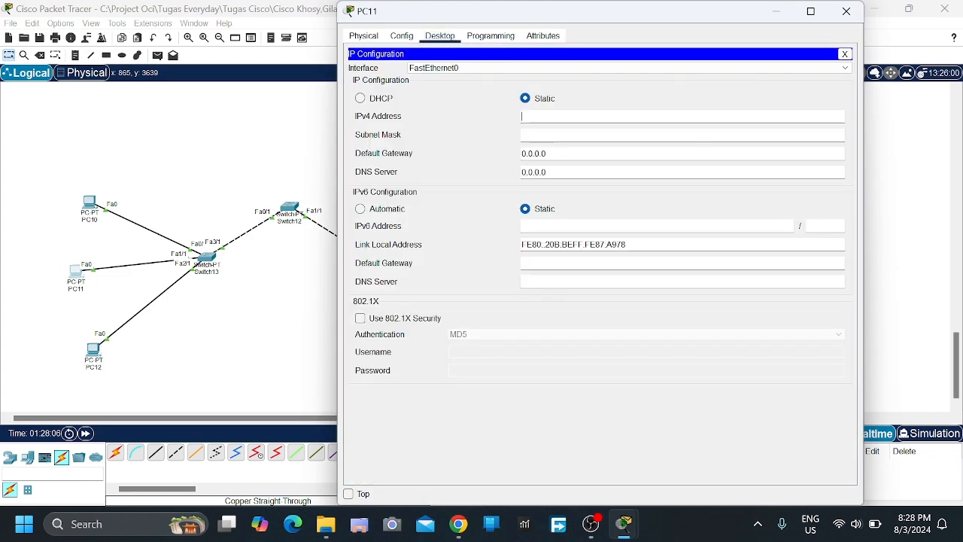
text(172.10.10.11)
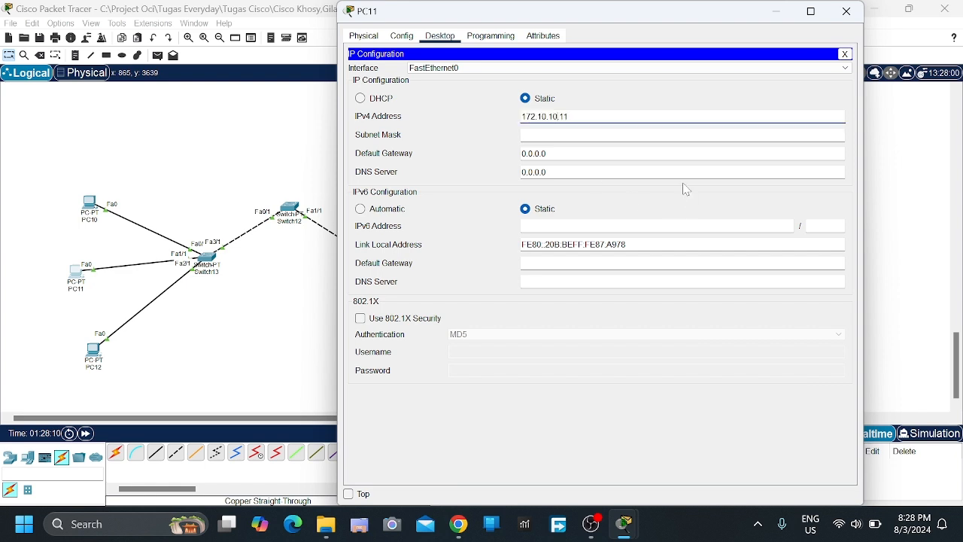
key(Left)
key(BackSpace)
text(2)
key(Tab)
Step: Clear PC11's default gateway, enter 172.10.10.11 in its place, and close PC11's window
key(Tab)
key(BackSpace)
key(BackSpace)
key(BackSpace)
key(BackSpace)
key(BackSpace)
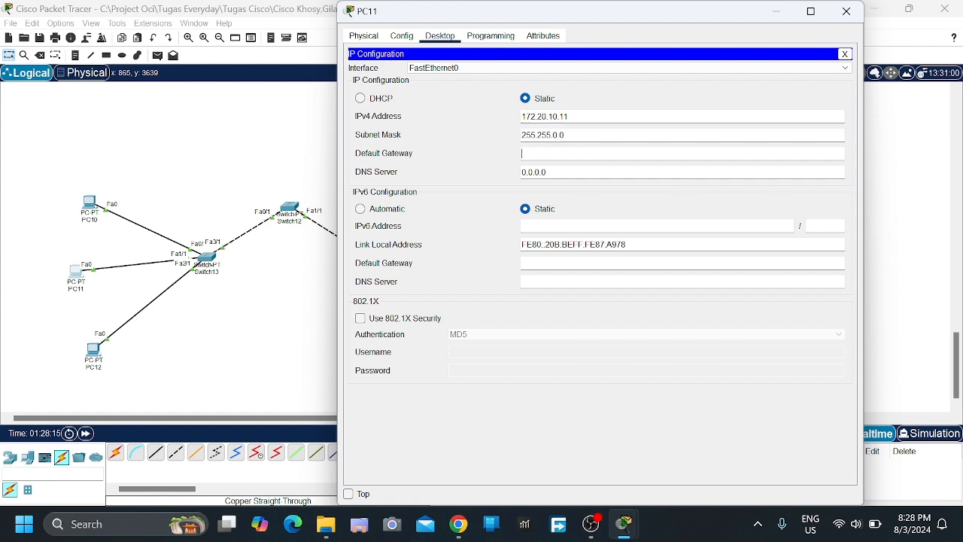
text(172.10.10.11)
click(848, 12)
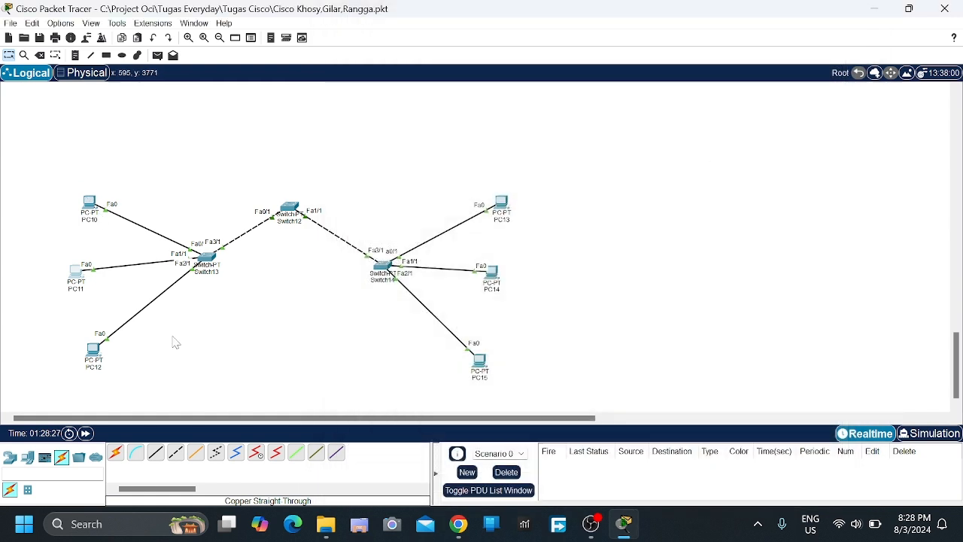
Step: Set PC12's static IPv4 address to 172.30.10.11 by adapting the copied address, with subnet mask 255.255.0.0
click(93, 353)
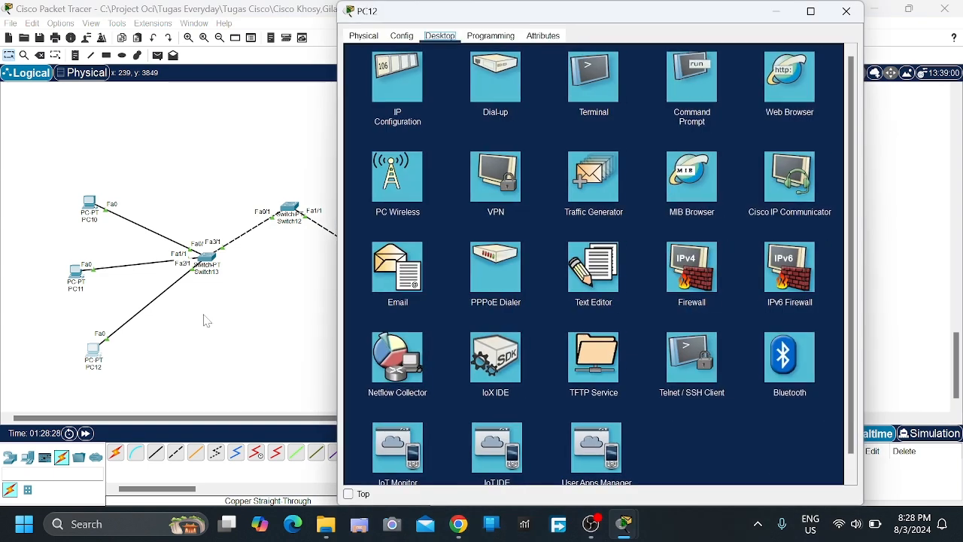
click(405, 92)
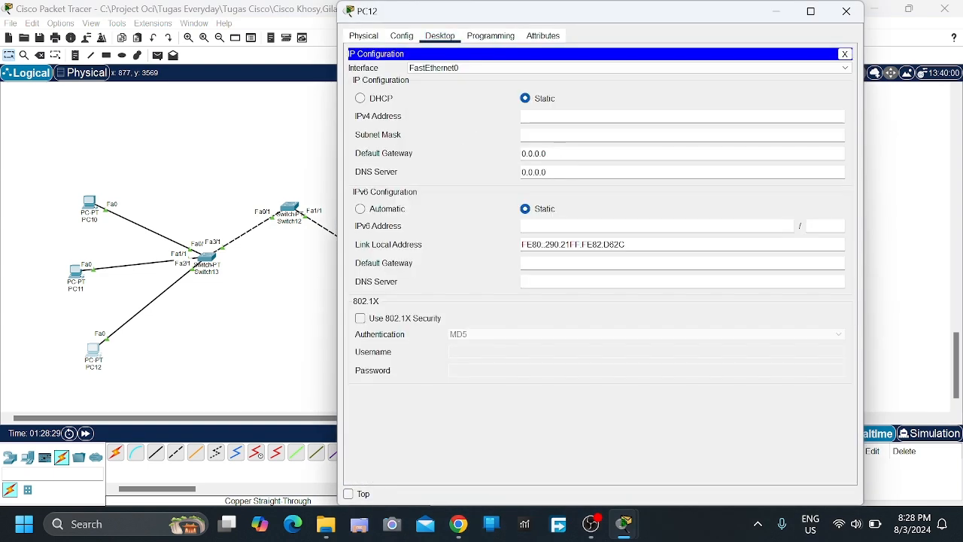
key(ctrl+v)
key(Left)
key(Left)
key(Left)
key(BackSpace)
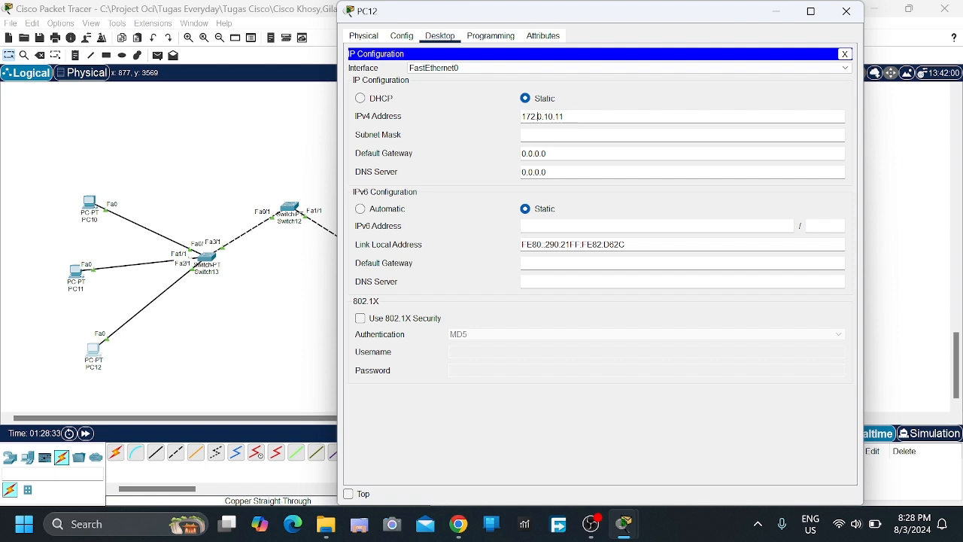
text(3)
key(Tab)
Step: Fill PC12's default gateway with the copied IP address and move back within it for editing
key(Tab)
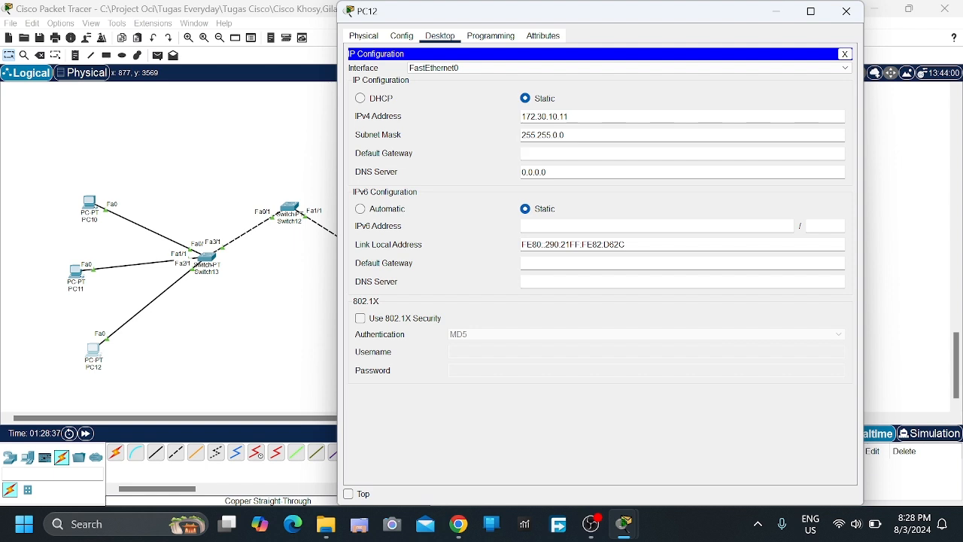
key(ctrl+v)
key(Left)
key(Left)
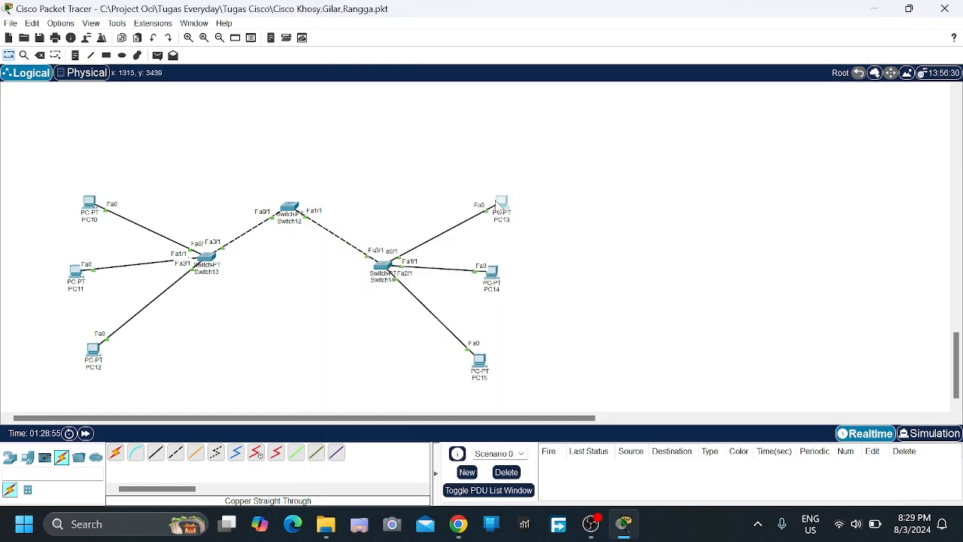
Step: Set PC13's static IPv4 address to 172.10.10.12 with the default subnet mask 255.255.0.0
click(501, 202)
click(407, 71)
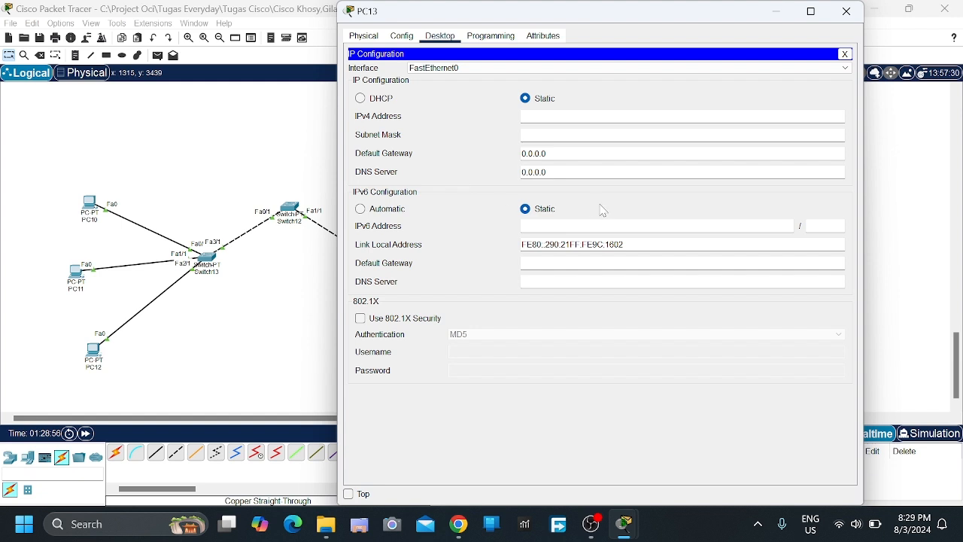
text(172.10.10.11)
key(Tab)
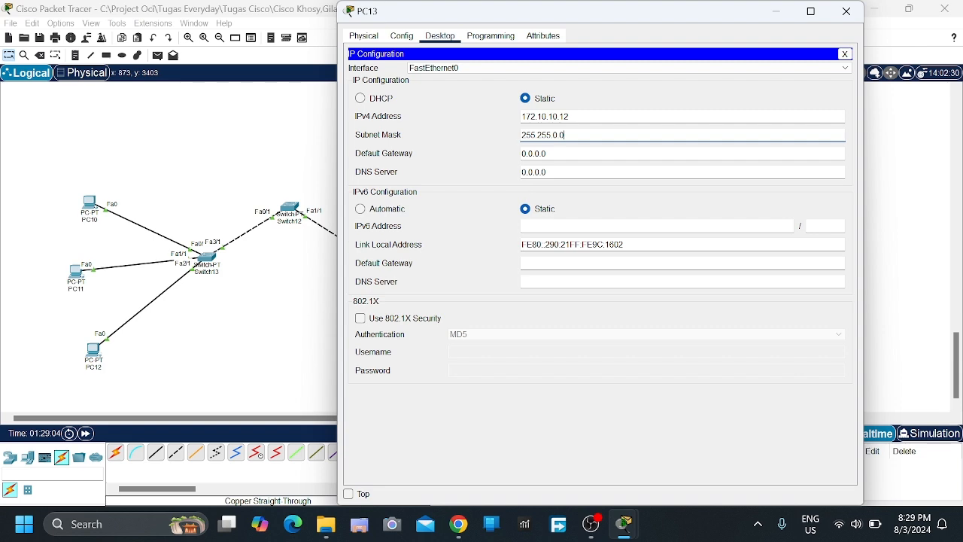
Step: Set PC13's default gateway to 172.10.10.1 and close its configuration window
drag(629, 15, 702, 22)
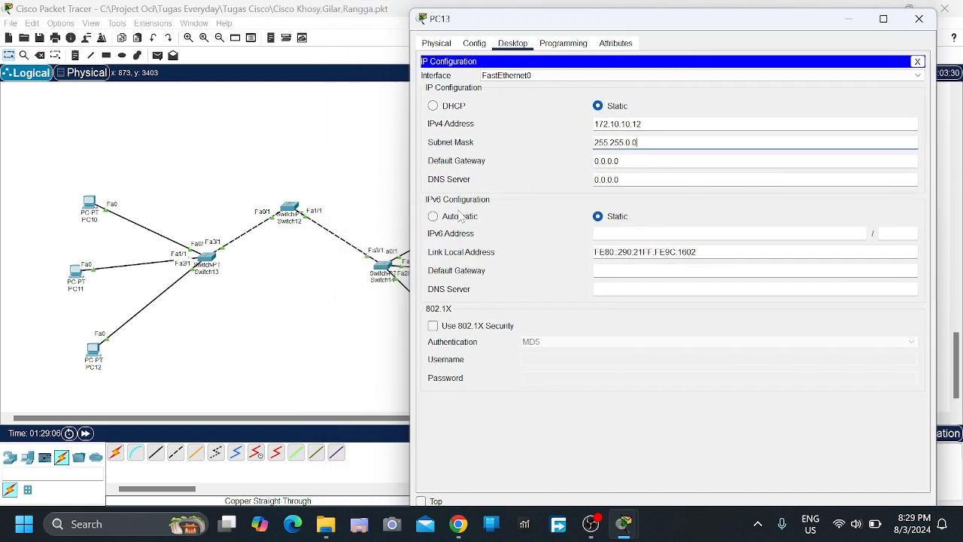
click(648, 161)
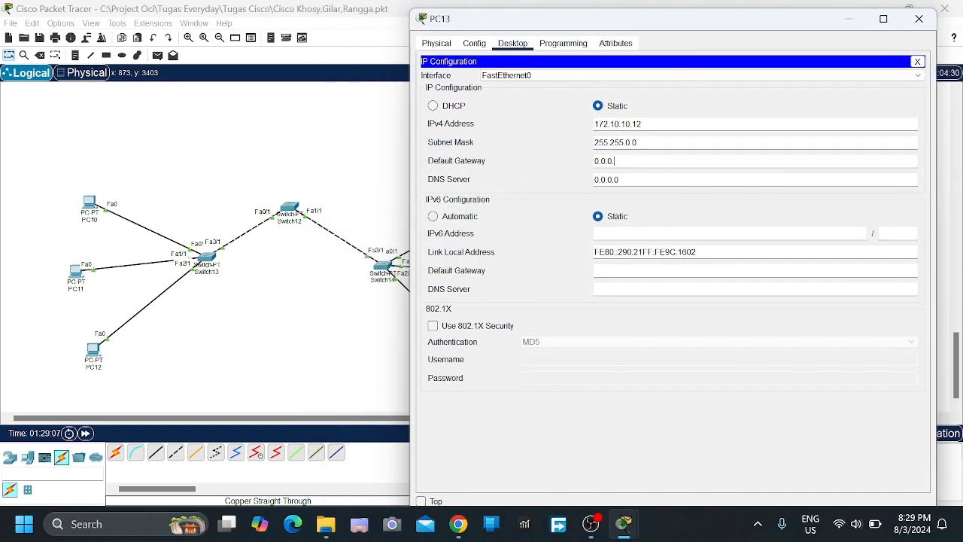
key(BackSpace)
text(172.10.10.11)
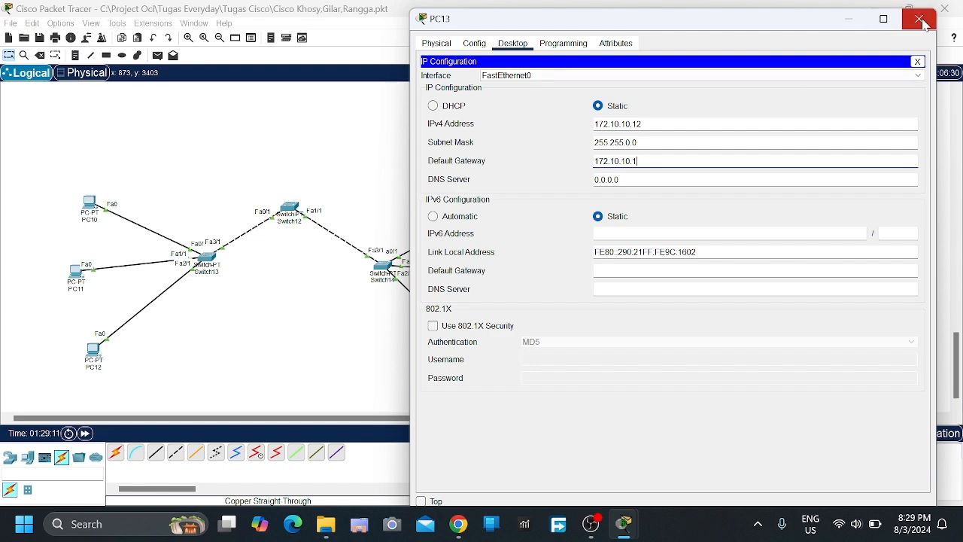
click(919, 19)
Step: Set PC14's static IPv4 address to 172.20.10.12 with the default subnet mask 255.255.0.0
click(492, 275)
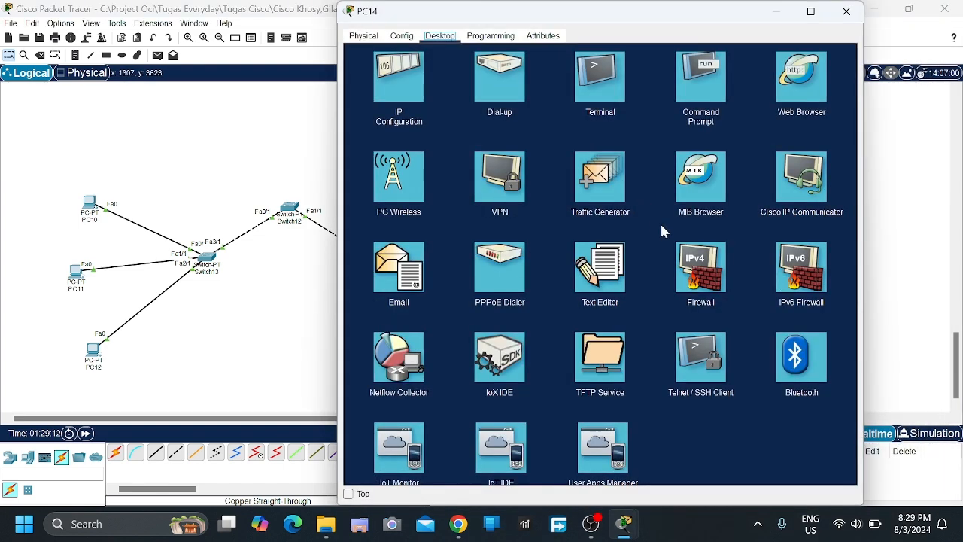
click(396, 87)
click(557, 117)
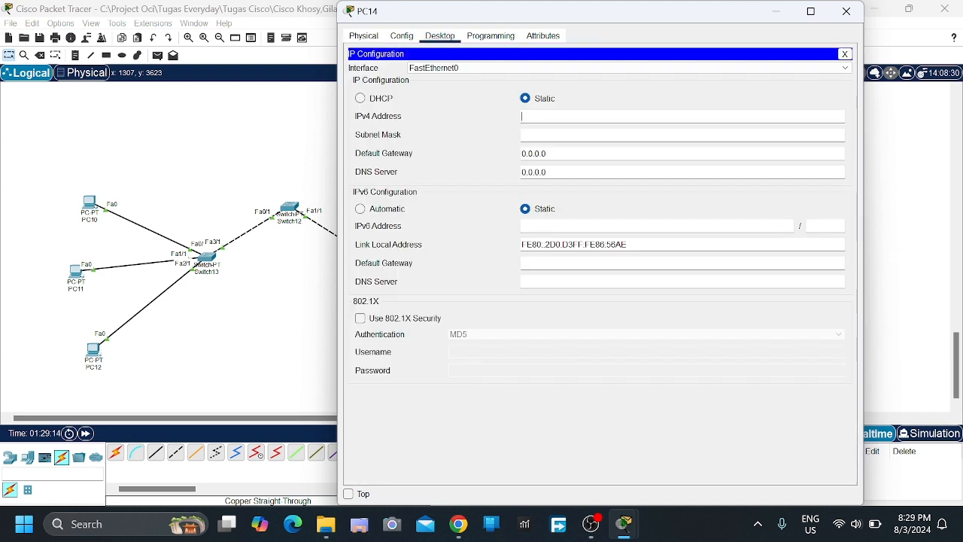
text(172.10.10.11)
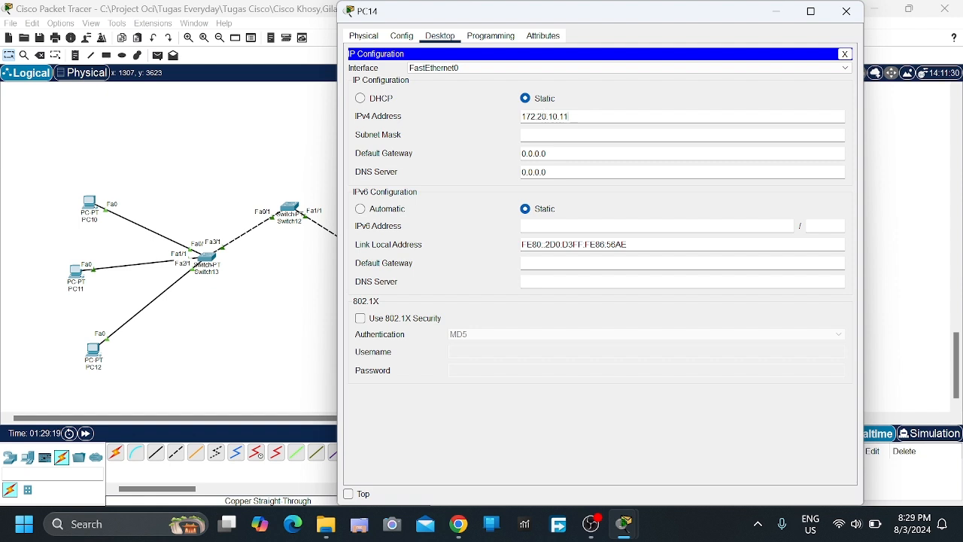
key(Tab)
key(Tab)
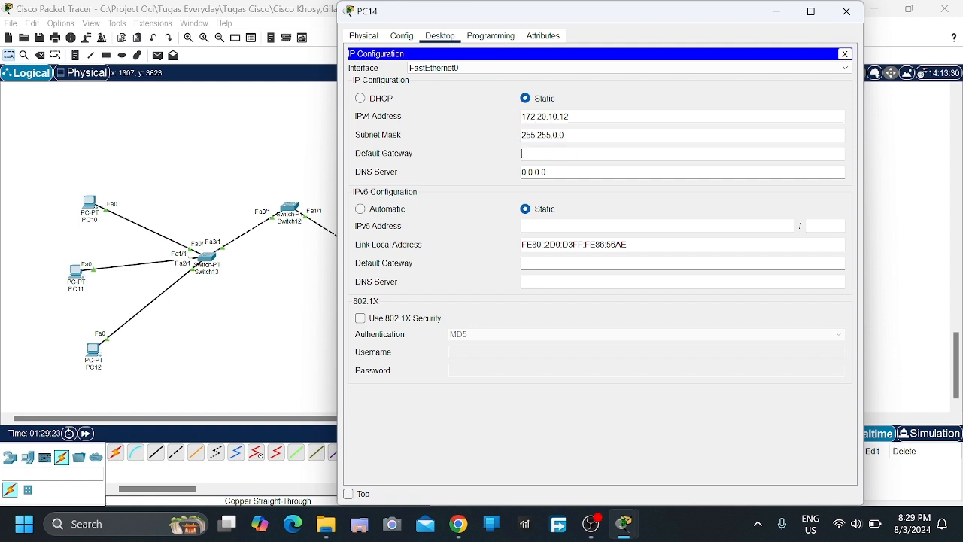
Step: Set PC14's default gateway to 172.20.10.2 by adapting the copied address, and close its window
text(172.10.10.11)
key(BackSpace)
text(2)
key(Right)
key(Right)
key(Right)
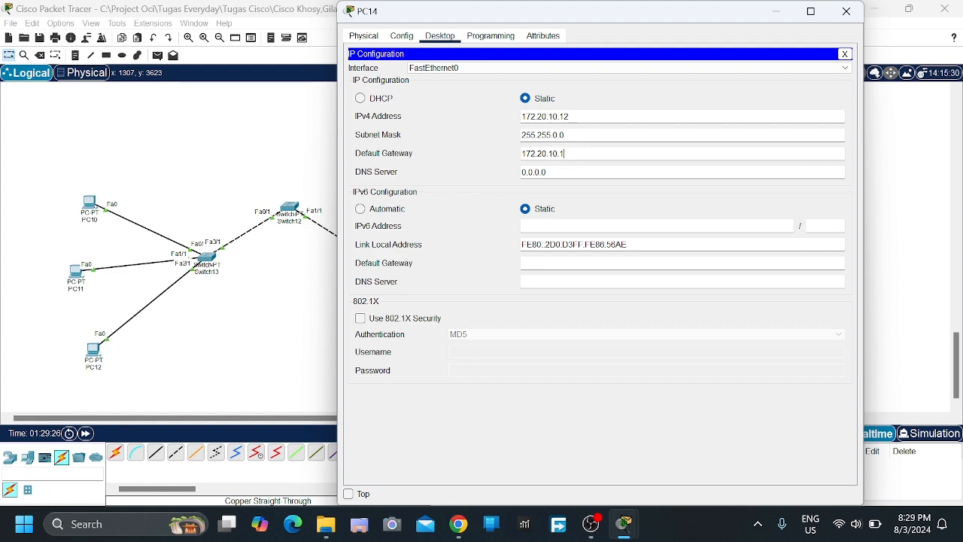
click(846, 11)
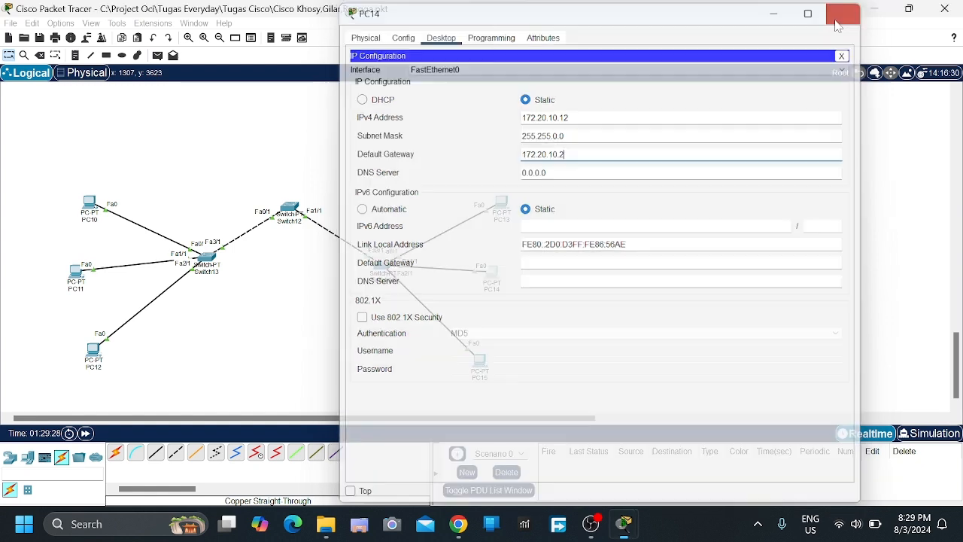
Step: Configure PC15 with static IPv4 address 172.30.10.12, subnet mask 255.255.0.0 and default gateway 172.30.10.1
click(486, 365)
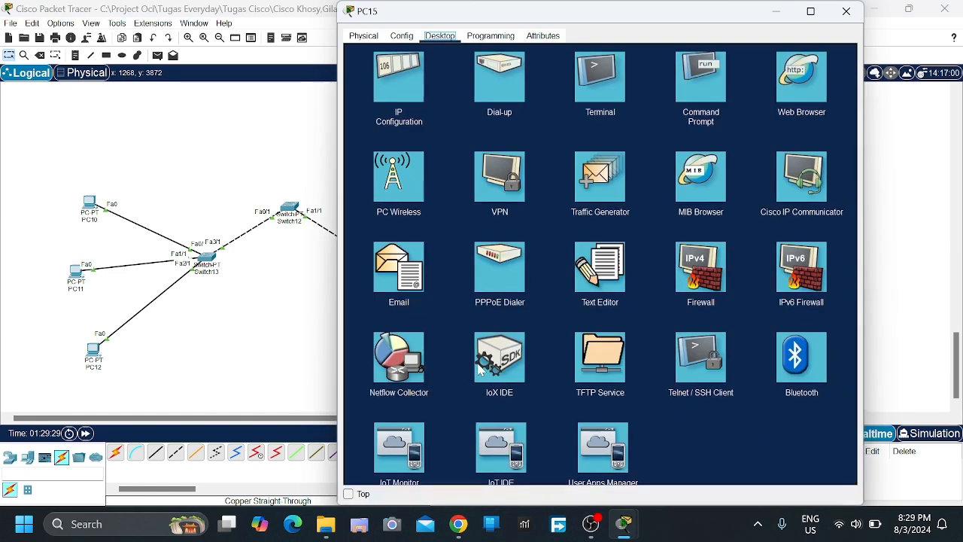
click(392, 96)
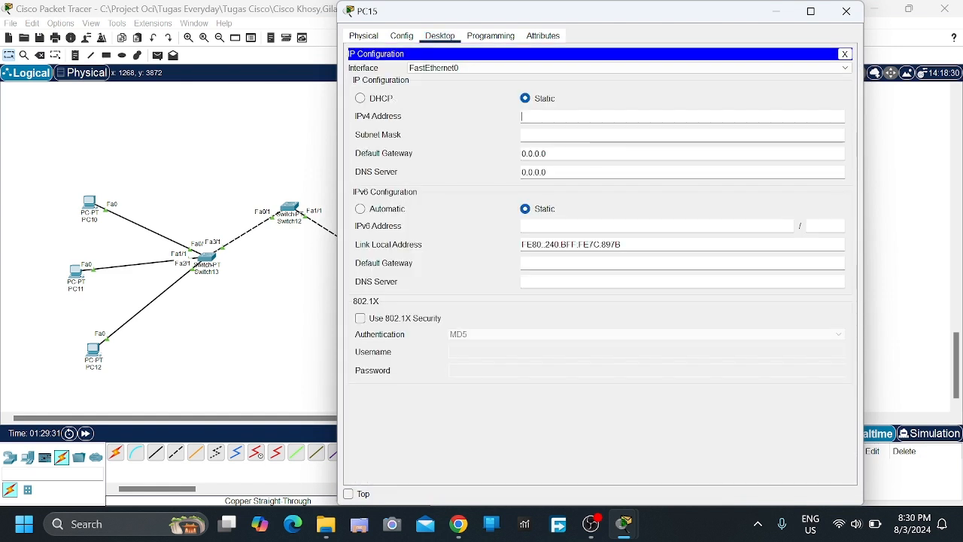
text(172.10.10.11)
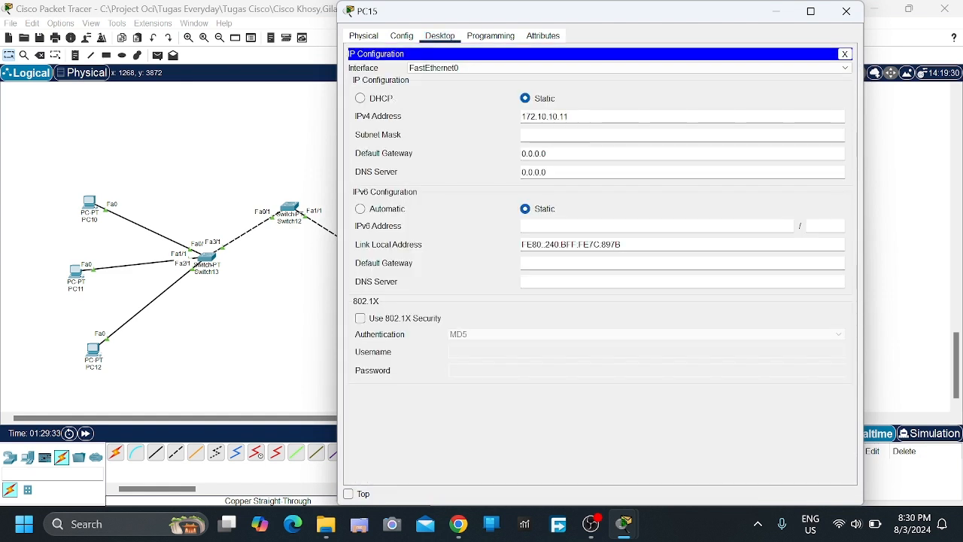
key(Left)
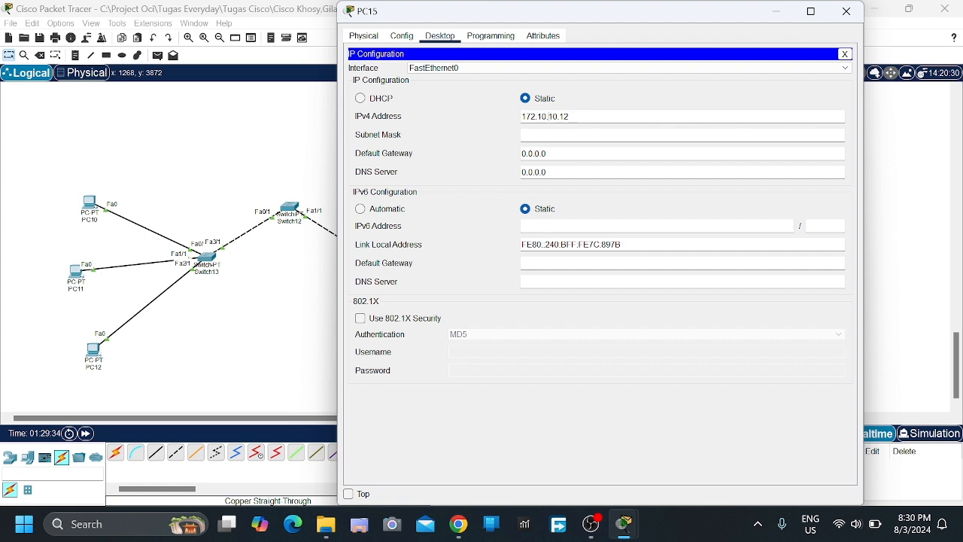
key(BackSpace)
text(3)
key(Tab)
key(Tab)
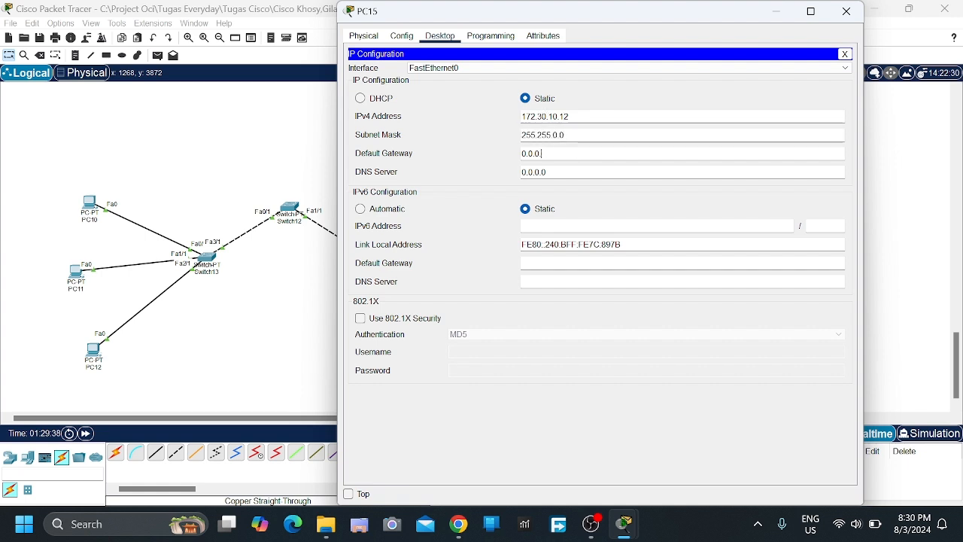
text(172.30.10.1)
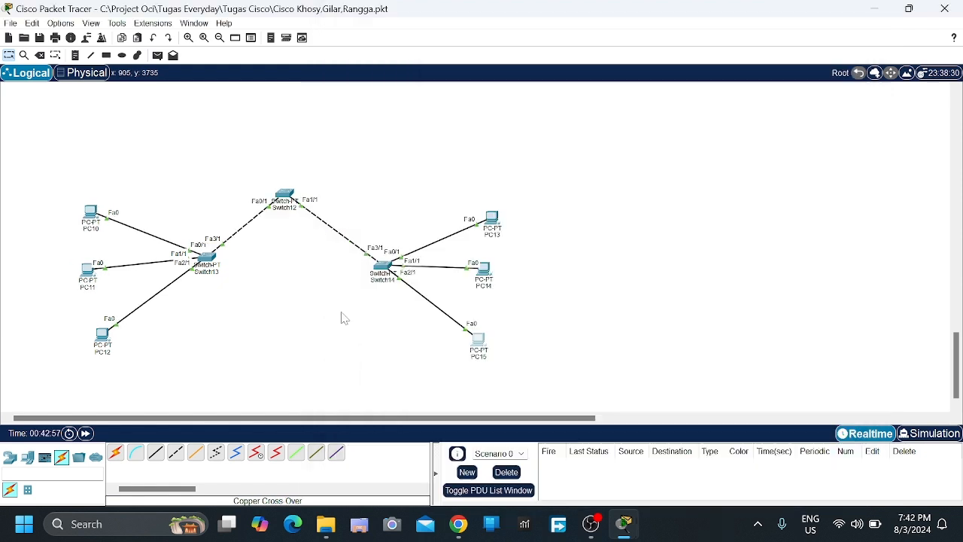
Step: Shift Switch12 slightly sideways in the topology, and enter global configuration mode in its command line
drag(284, 198, 291, 197)
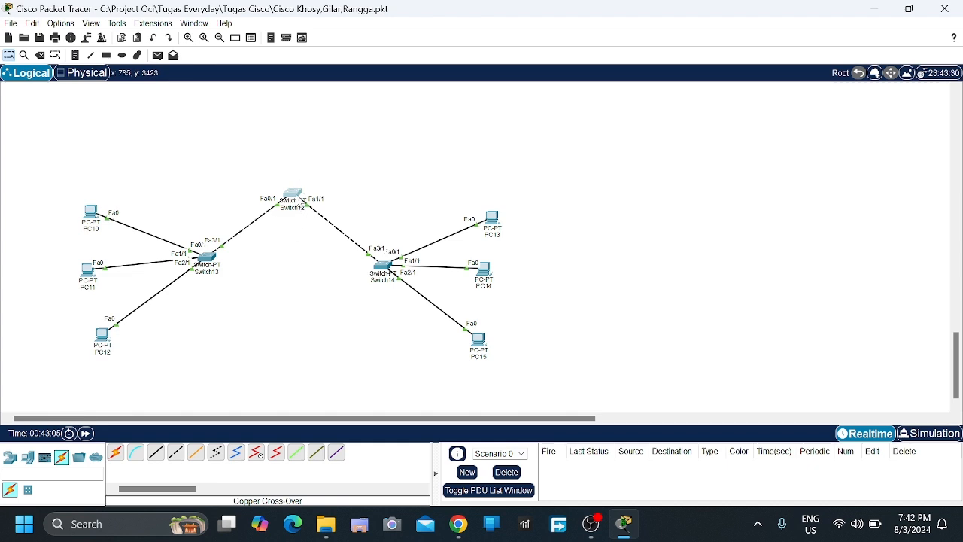
click(300, 200)
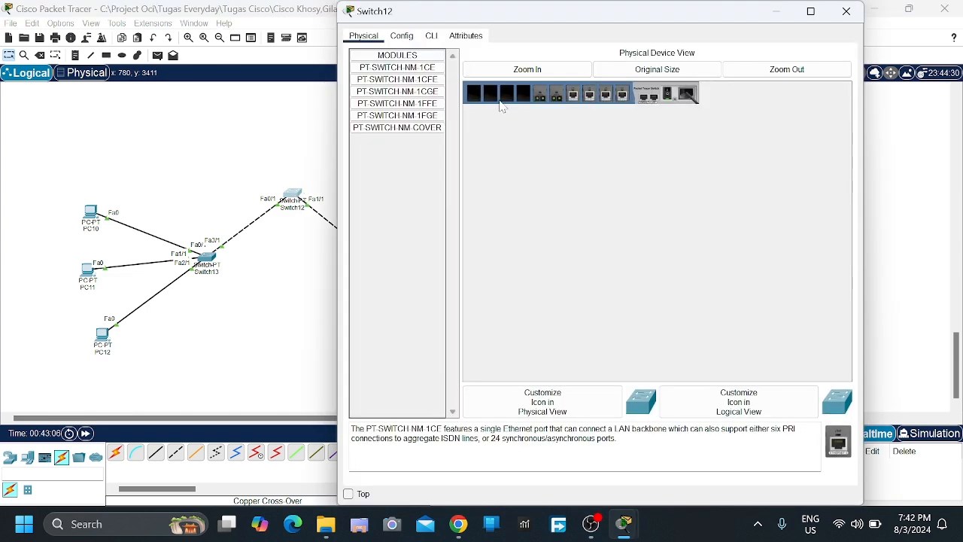
click(431, 36)
key(Return)
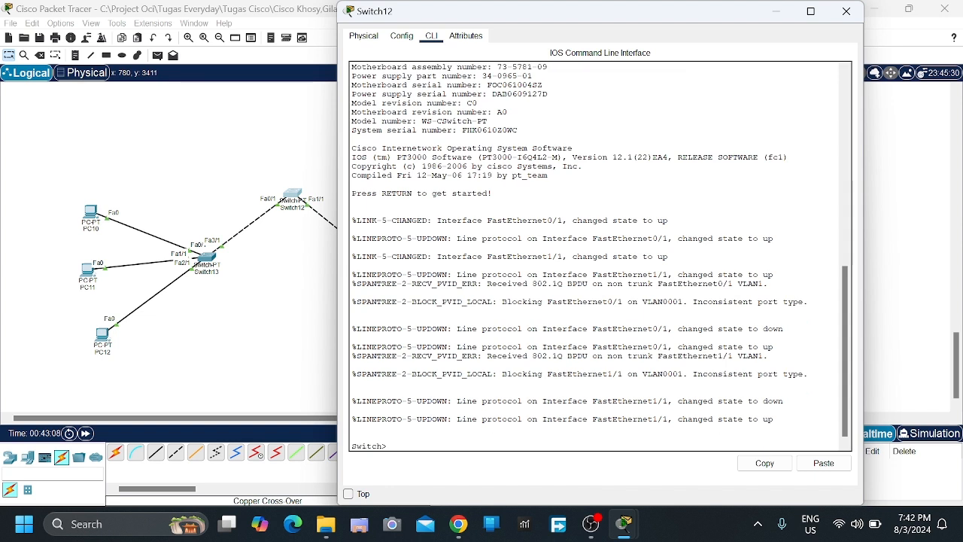
text(en)
key(Return)
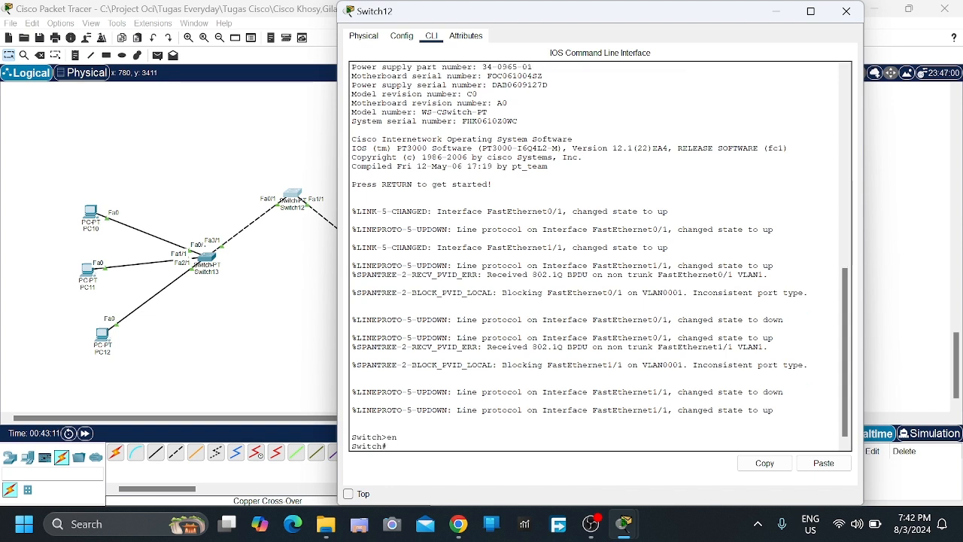
text(conf t)
key(Return)
Step: Create VLANs 10, 20 and 30 on Switch12 and name them Kelas1, Kelas2 and Kelas3
text(vlan 10)
key(Return)
text(name Kelas1)
key(Return)
text(vlan 20)
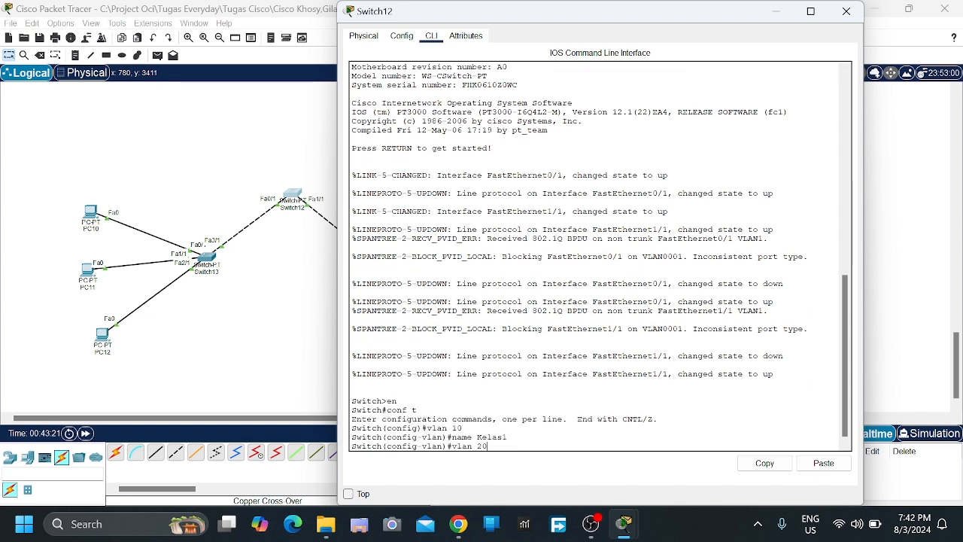
key(Return)
text(name Kelas2)
key(Return)
text(vlan 30)
key(Return)
text(name Kelas3)
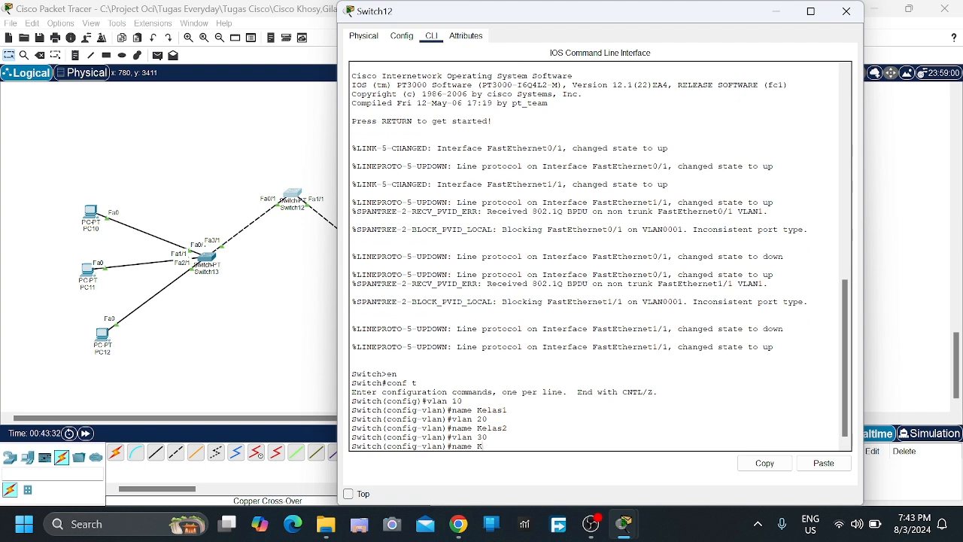
key(Return)
key(Return)
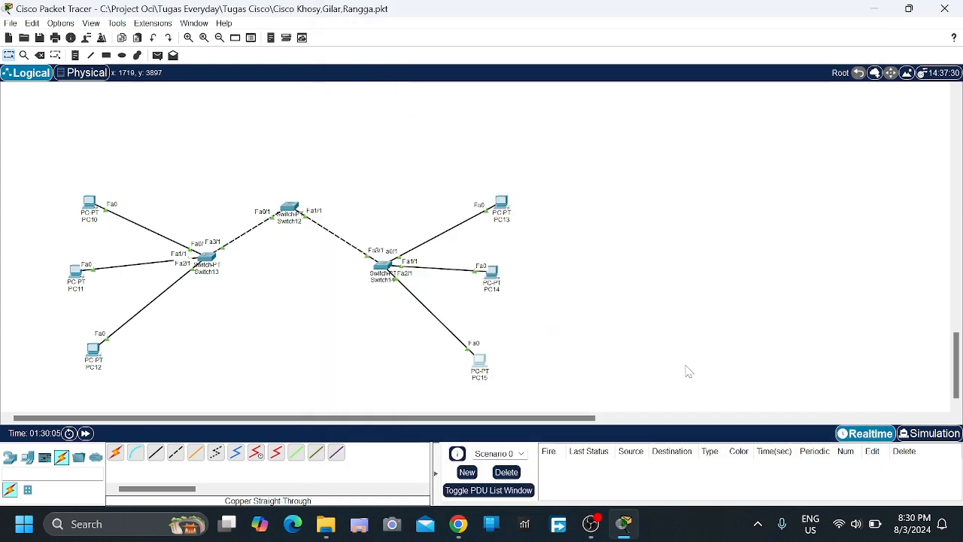
Step: Test the connection within VLAN 10 by sending a simple PDU from PC10 to PC13
click(158, 58)
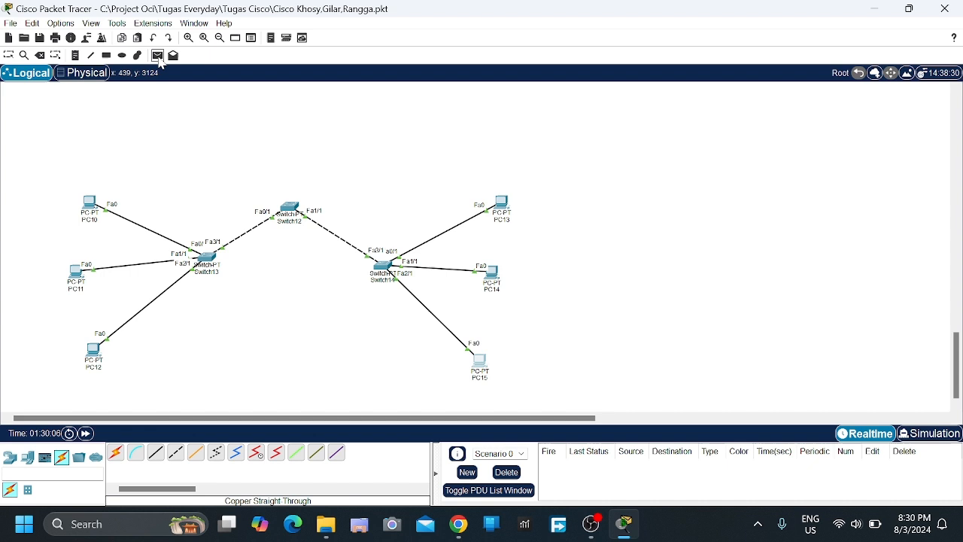
click(90, 204)
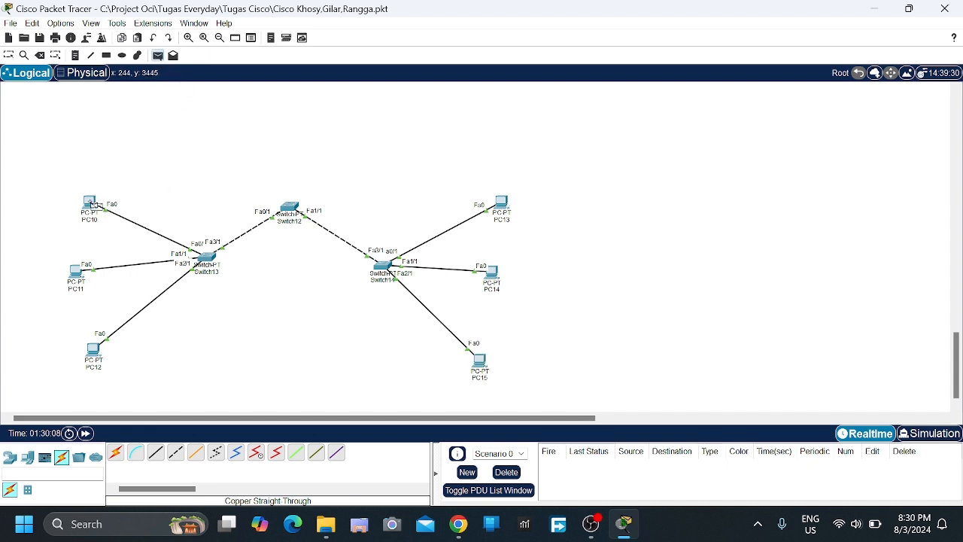
click(501, 203)
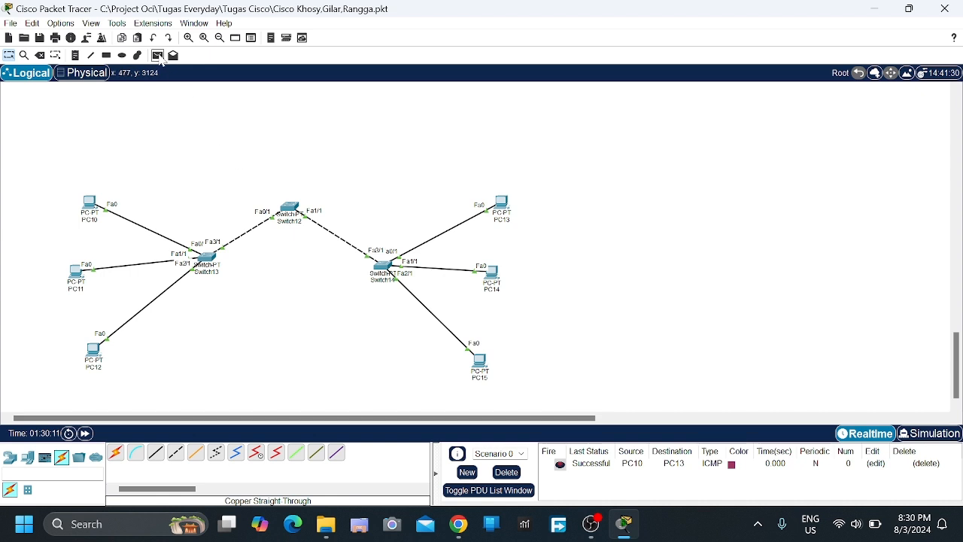
Step: Test the connection between VLANs with a simple PDU from PC10 to PC14, and delete the test scenario
click(158, 56)
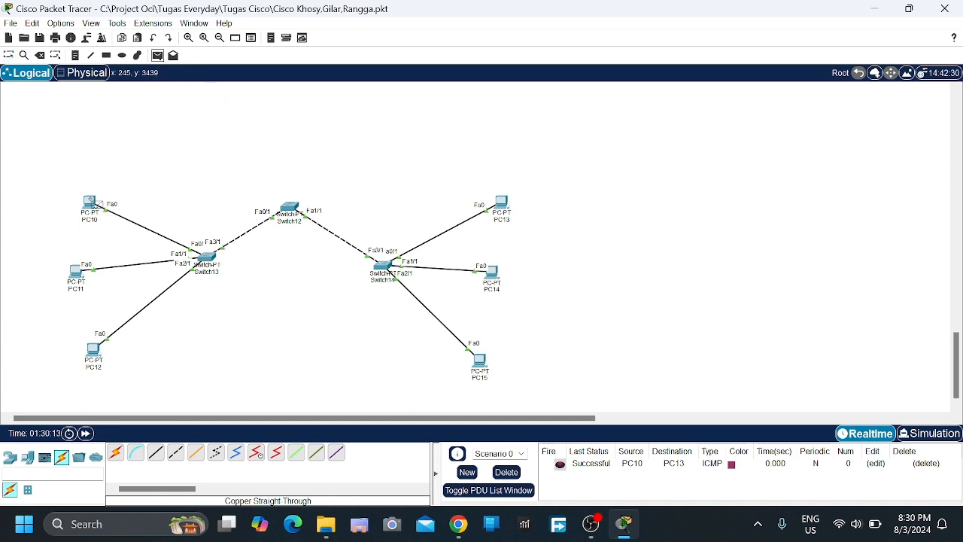
click(91, 201)
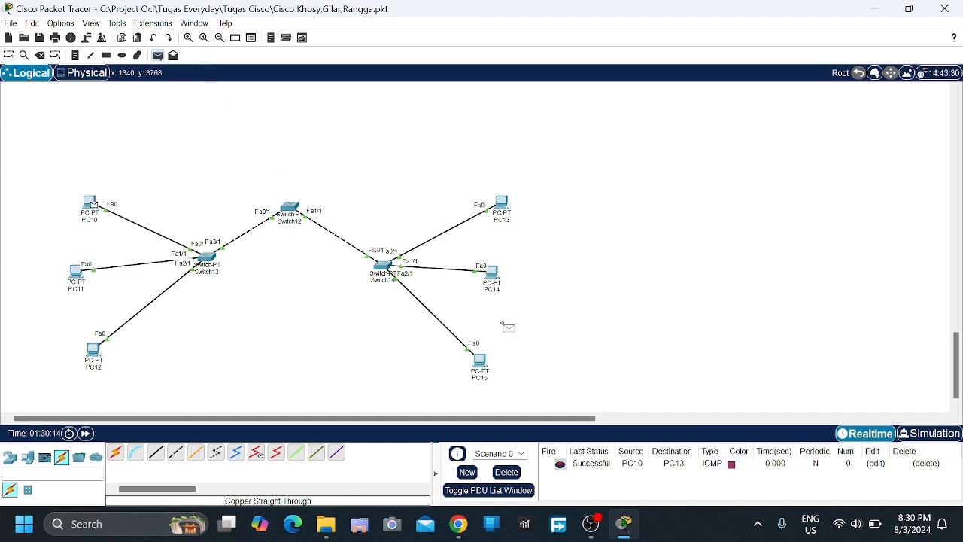
click(487, 275)
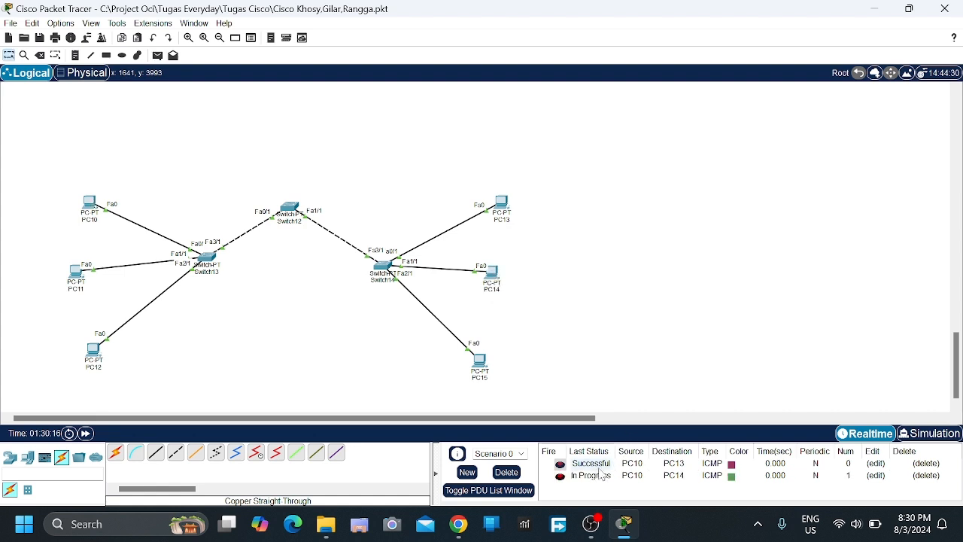
click(560, 477)
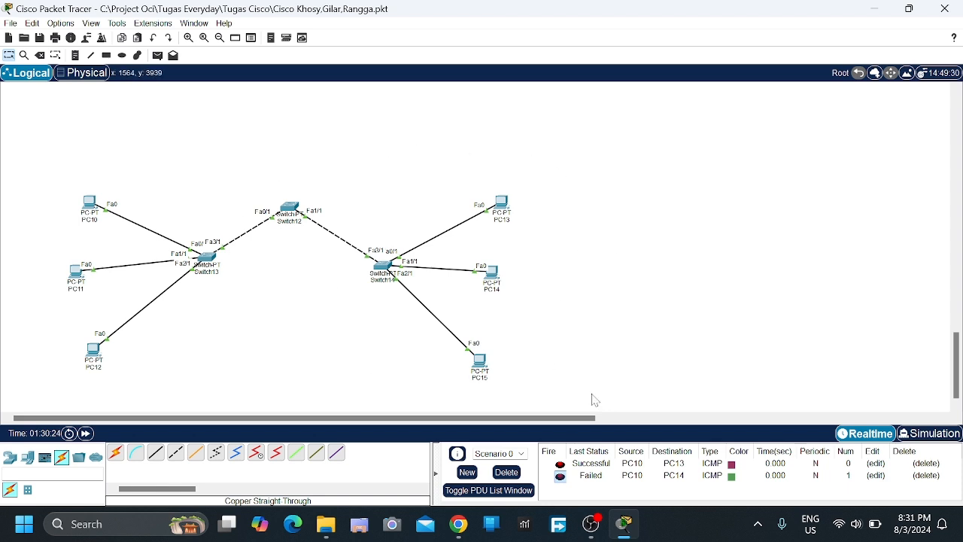
click(506, 472)
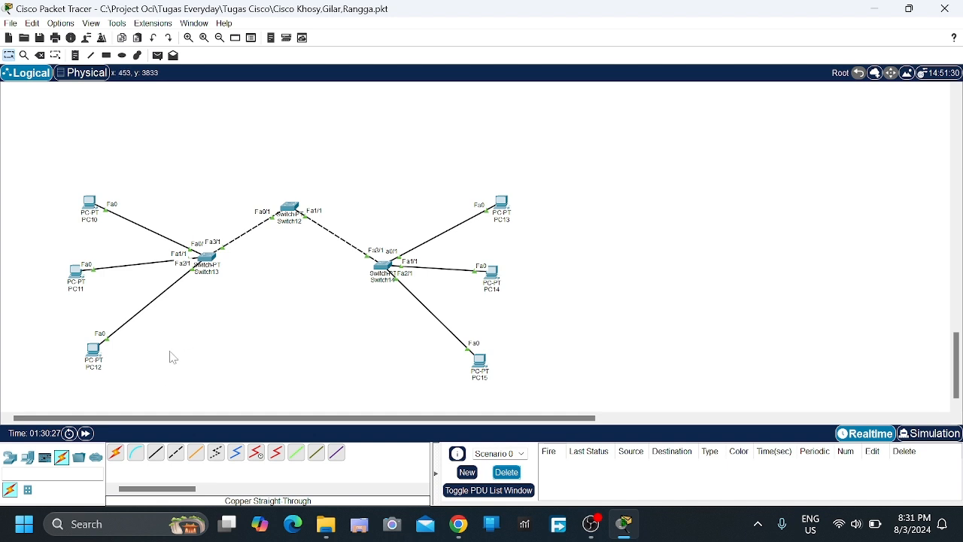
Step: Place a 2811 router in the workspace directly above Switch12 and align it with the switch
click(10, 456)
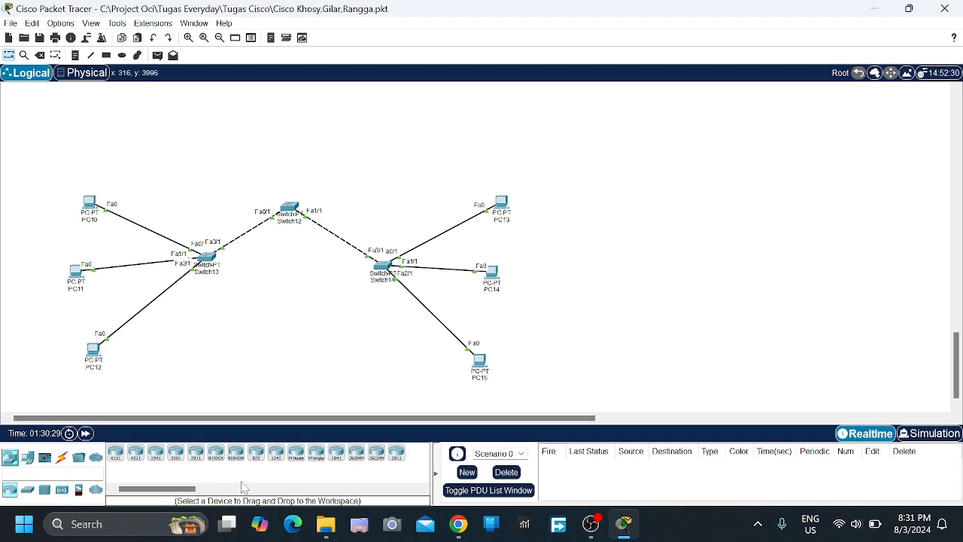
click(397, 451)
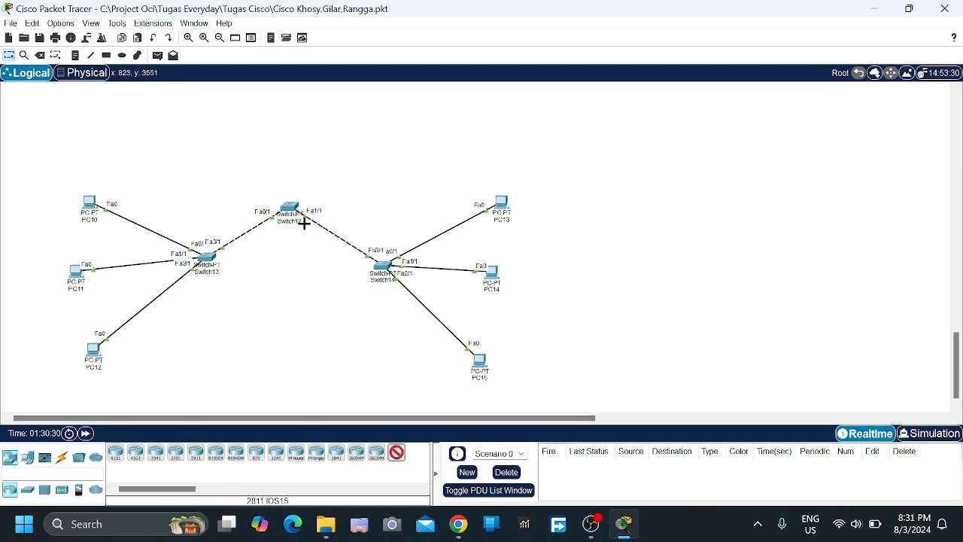
click(286, 143)
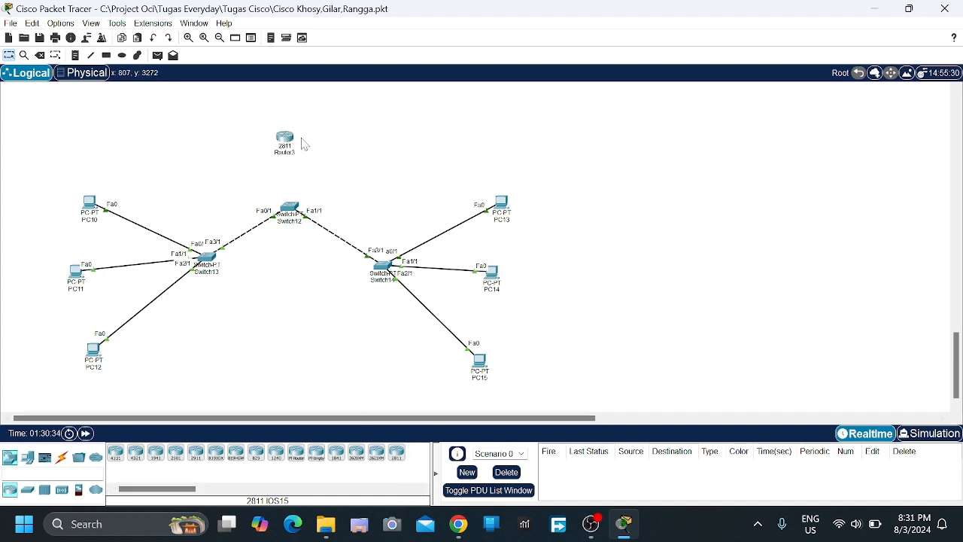
drag(284, 138, 286, 137)
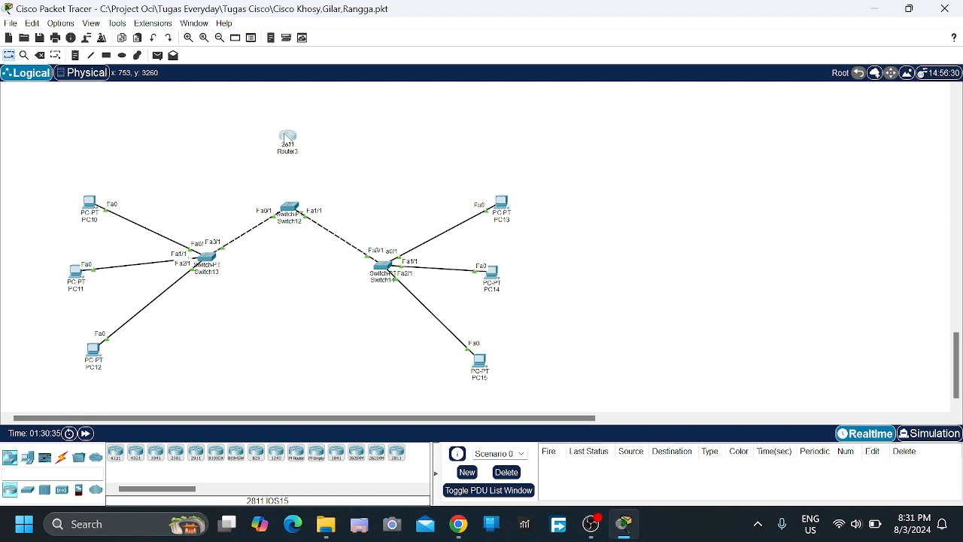
Step: Connect Switch12 to FastEthernet0/0 of the 2811 router with a copper straight-through cable
click(61, 457)
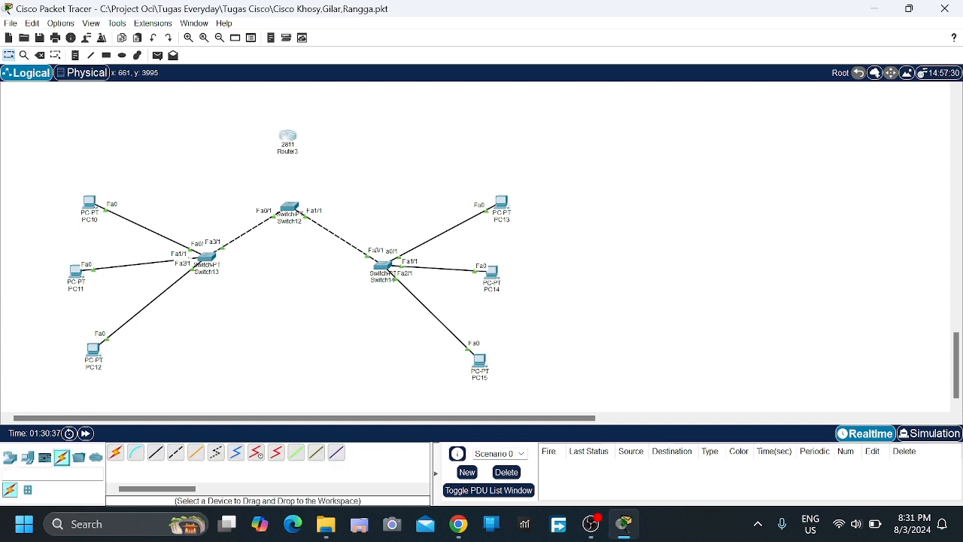
click(156, 453)
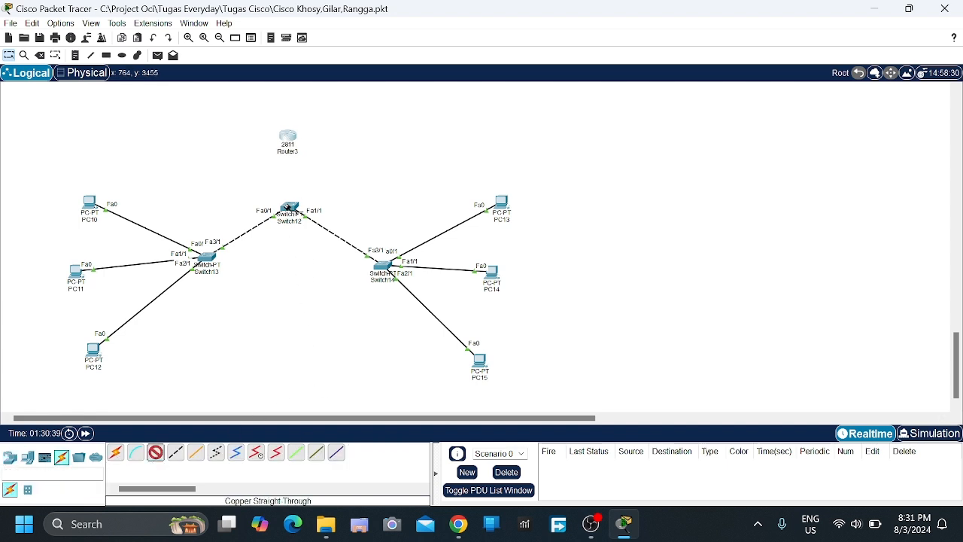
click(290, 208)
click(337, 229)
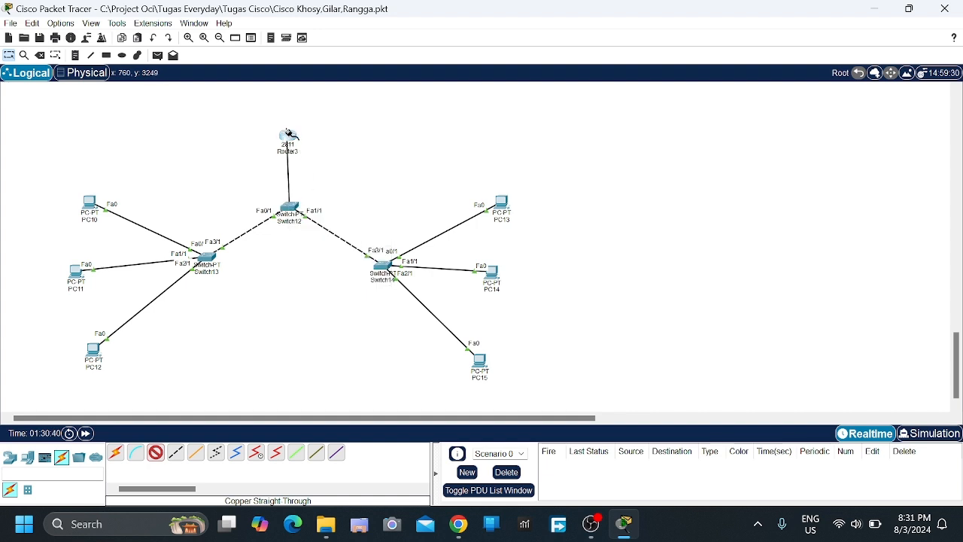
click(289, 137)
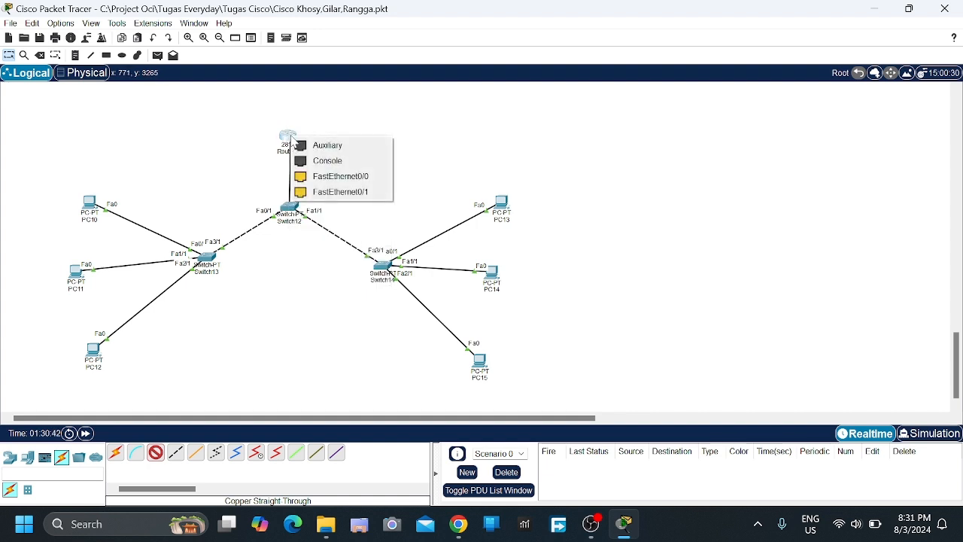
click(327, 173)
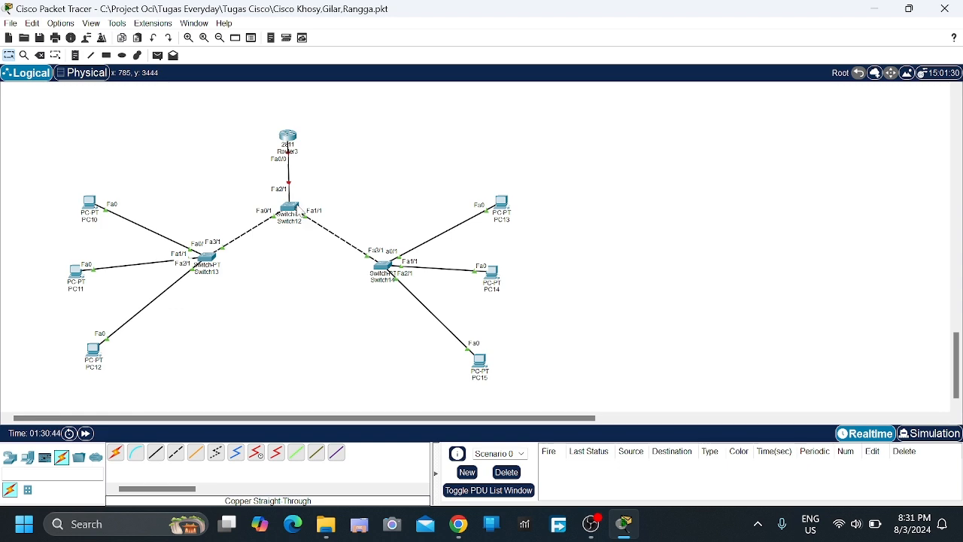
Step: Open Switch12's command line and enter global configuration mode with en and conf t
click(289, 208)
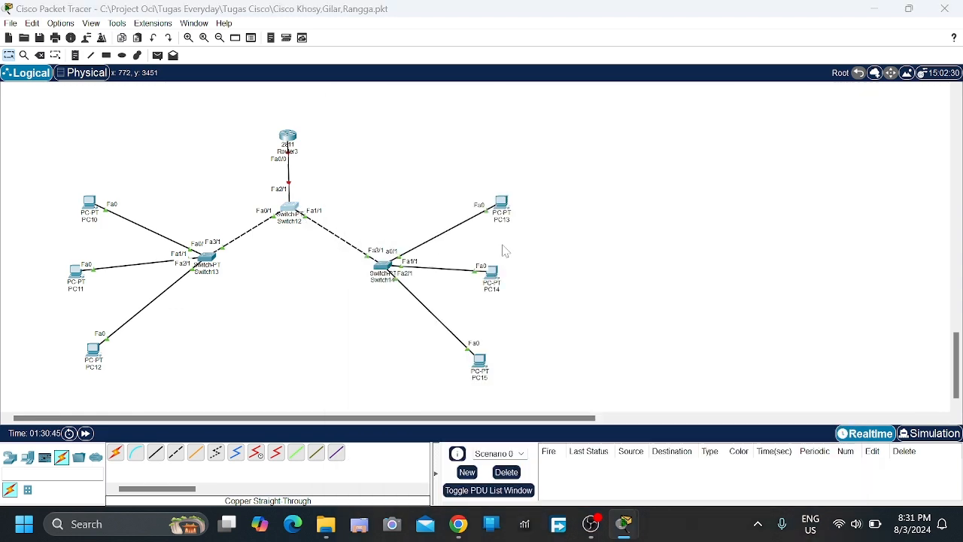
click(431, 36)
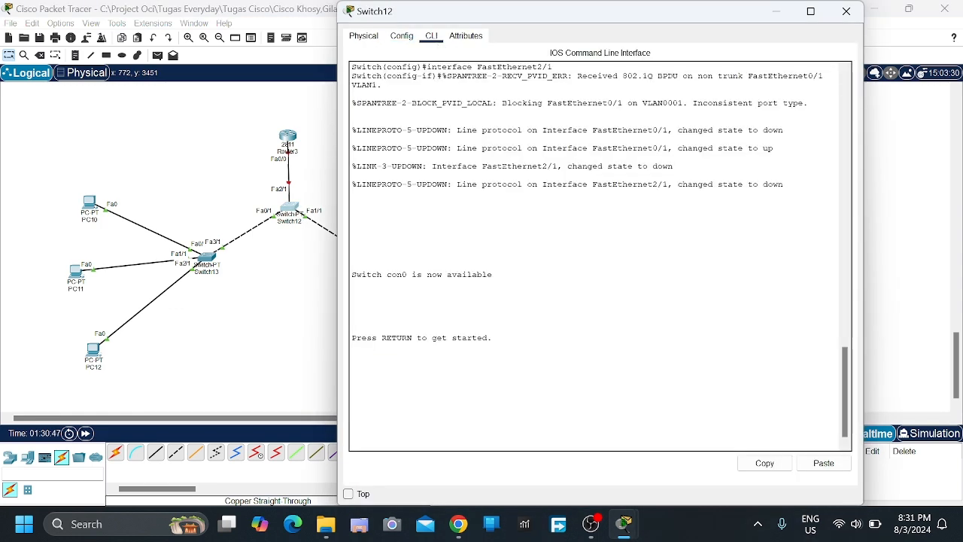
key(Return)
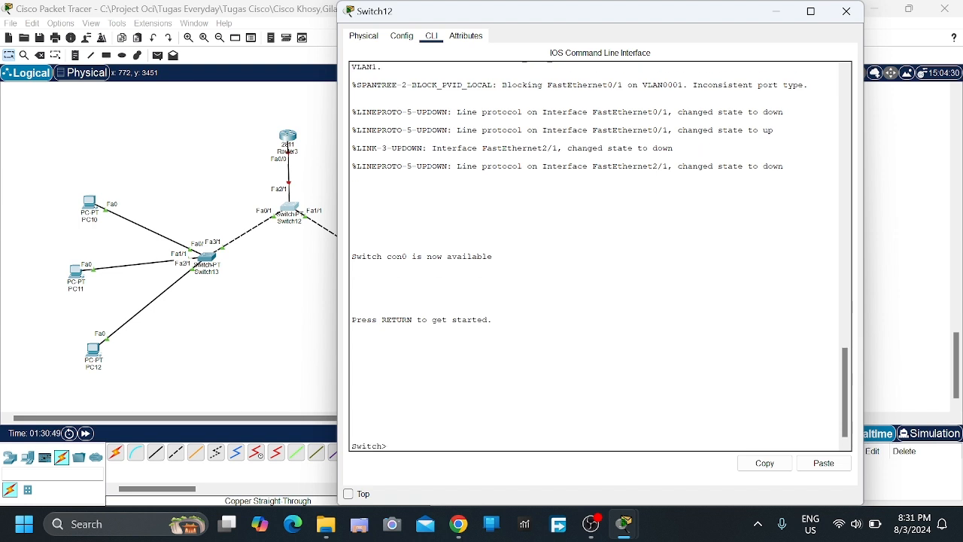
text(en)
key(Return)
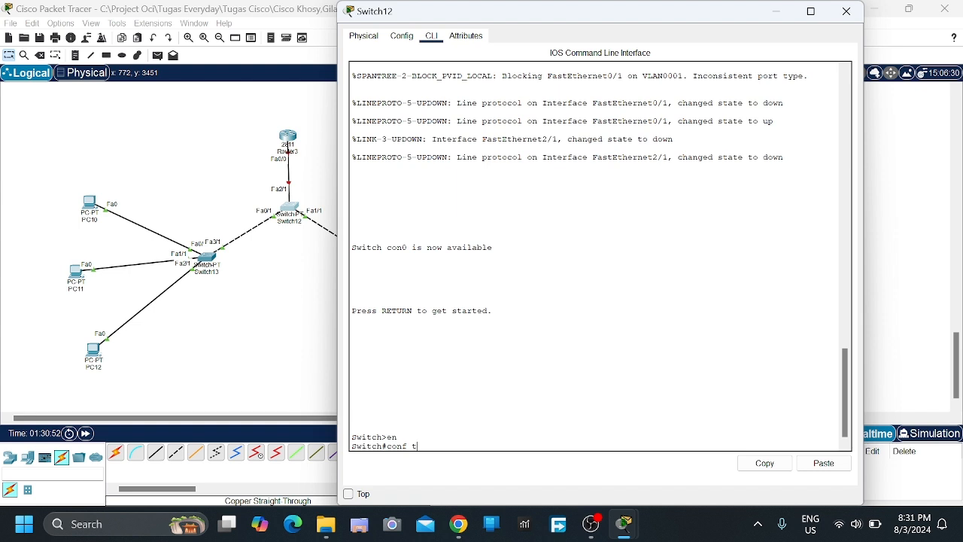
key(Return)
key(Return)
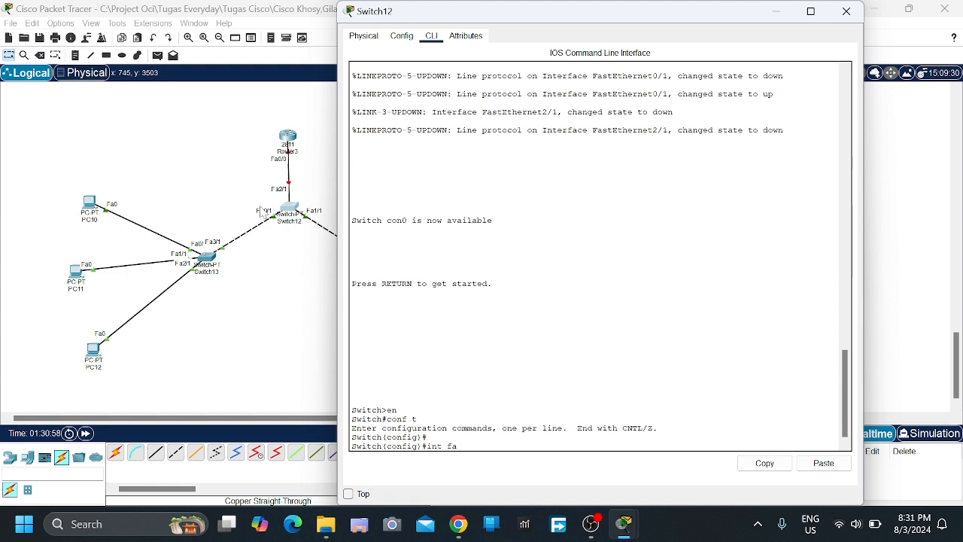
Step: Set Switch12's interface fa 2/1 to trunk mode, exit the interface and check the port's mode in its configuration
text(2/1)
key(Return)
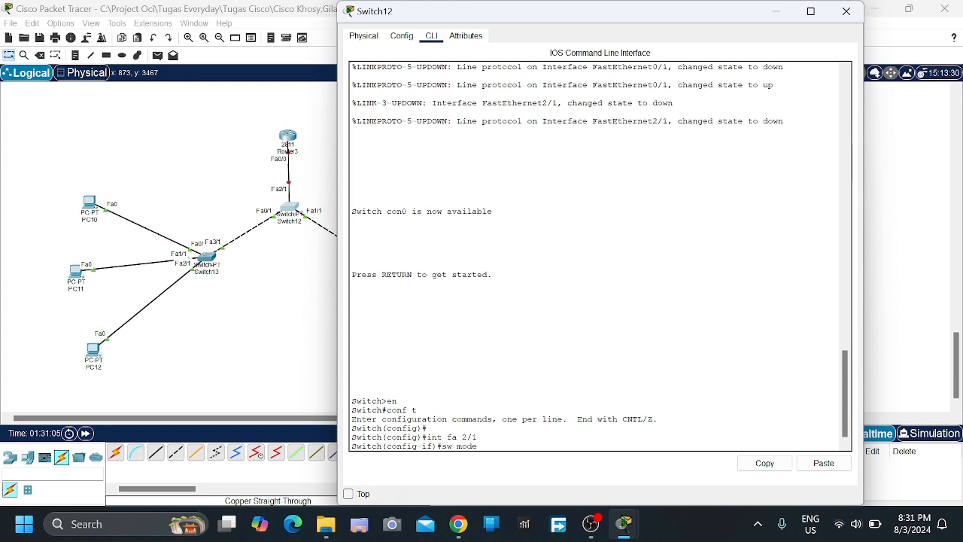
text(sw mode)
key(Return)
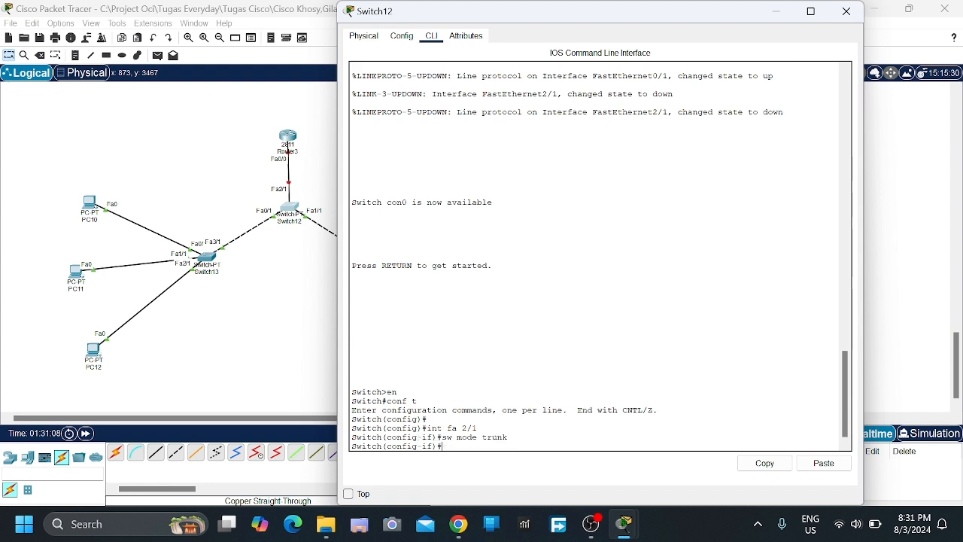
text(ex)
key(Return)
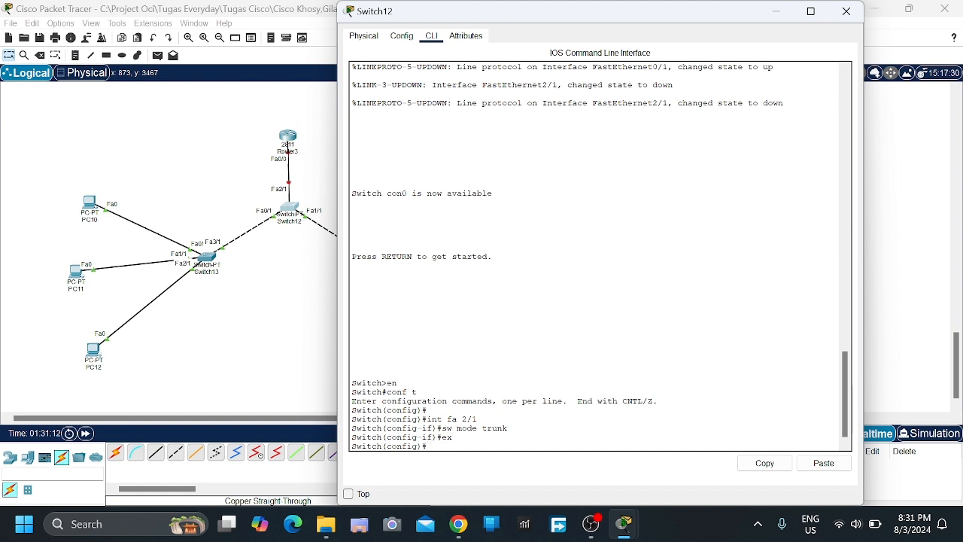
click(404, 36)
click(425, 155)
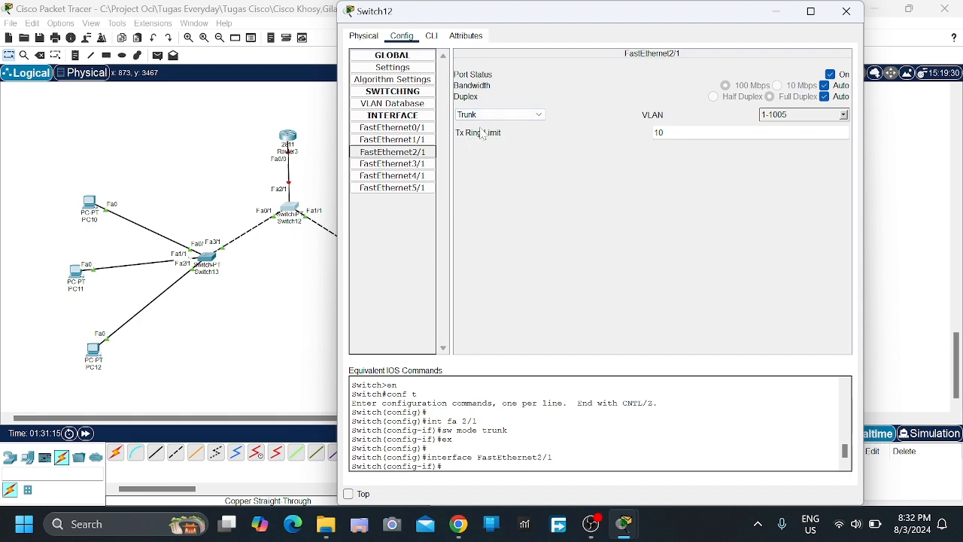
click(847, 11)
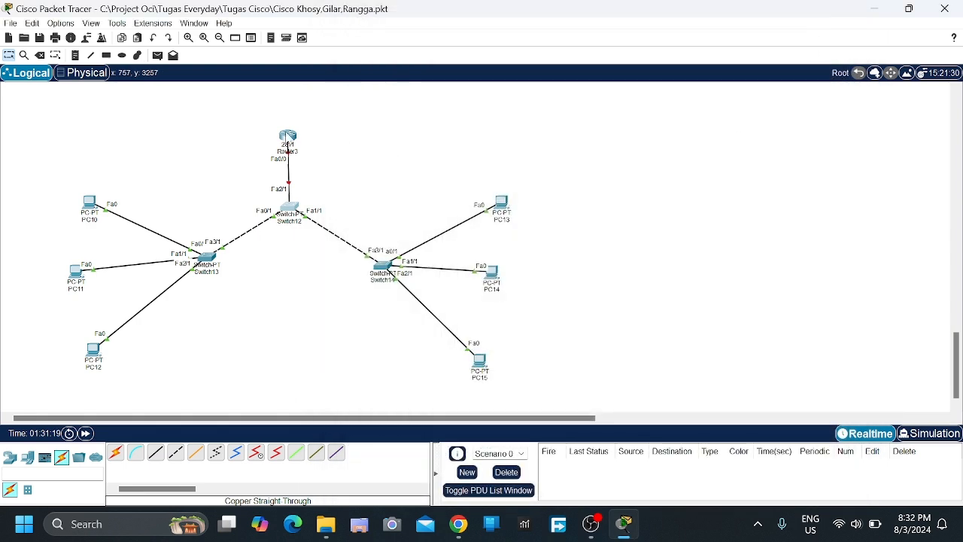
Step: Open Router3's command line and enter global configuration mode with en and conf t
click(288, 137)
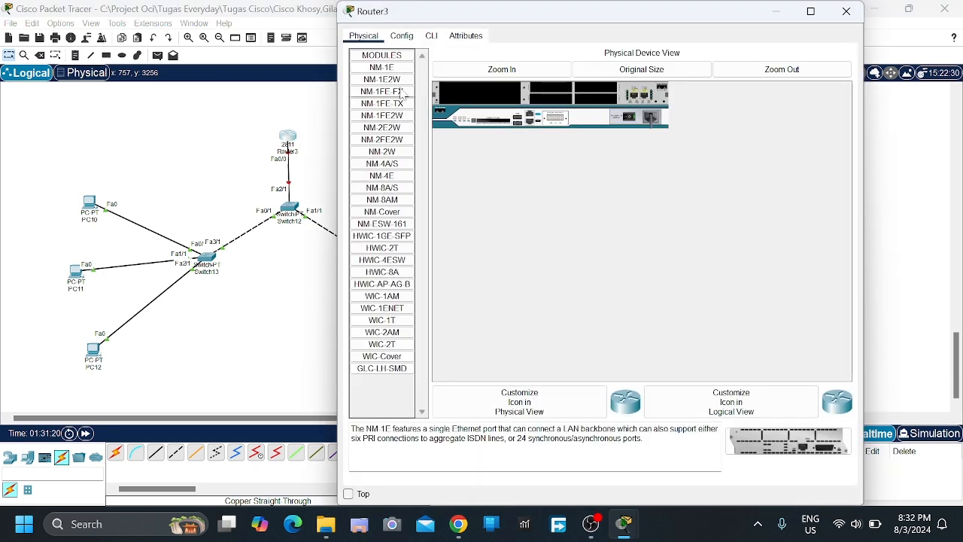
click(401, 35)
click(431, 35)
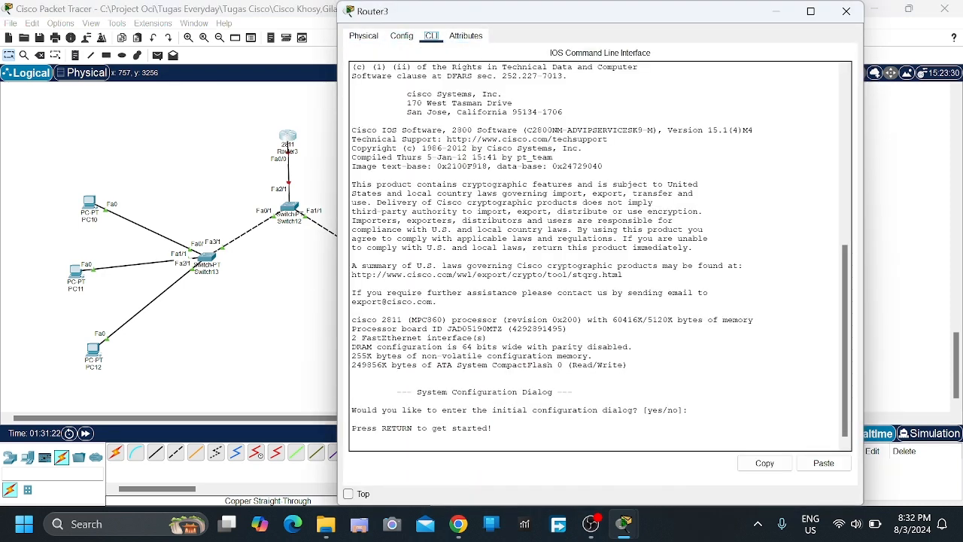
scroll(600, 256, down, 1)
click(693, 408)
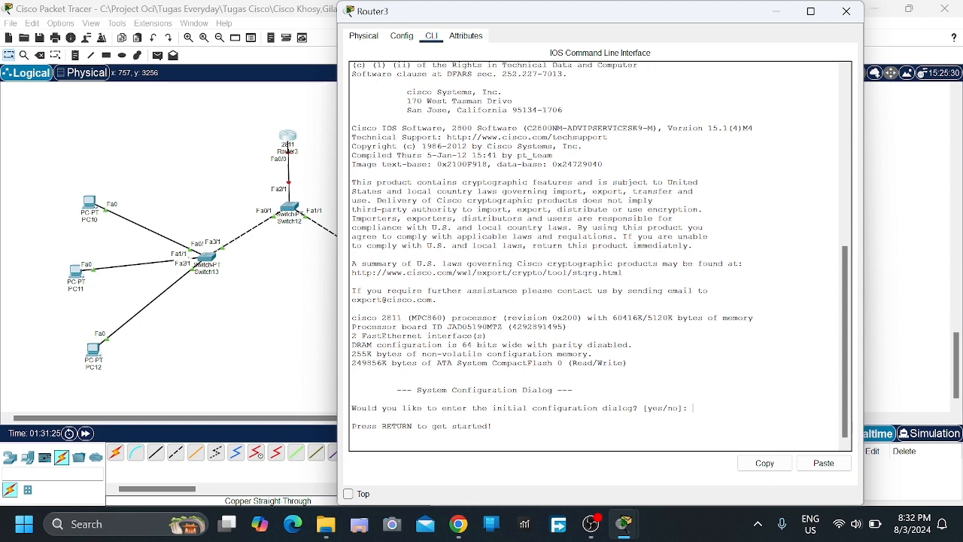
key(Return)
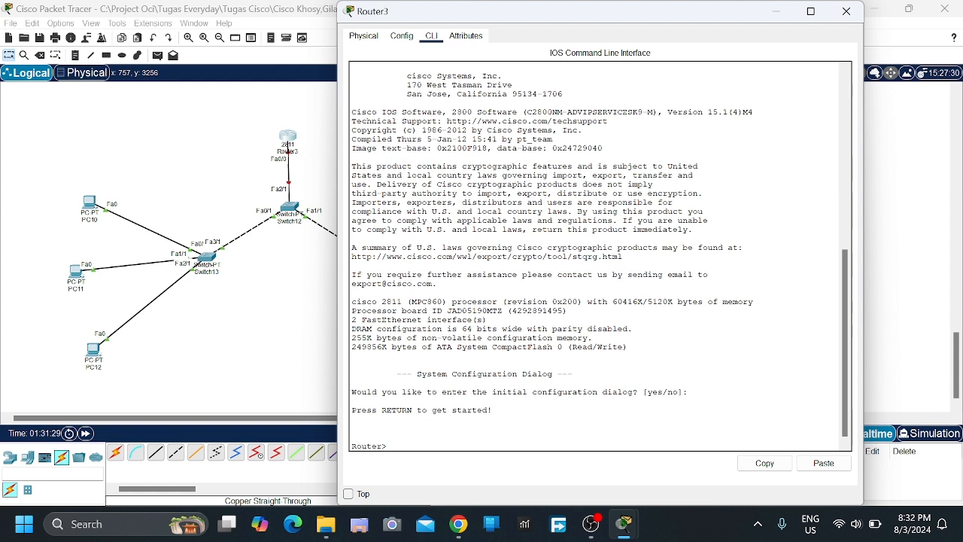
text(en)
key(Return)
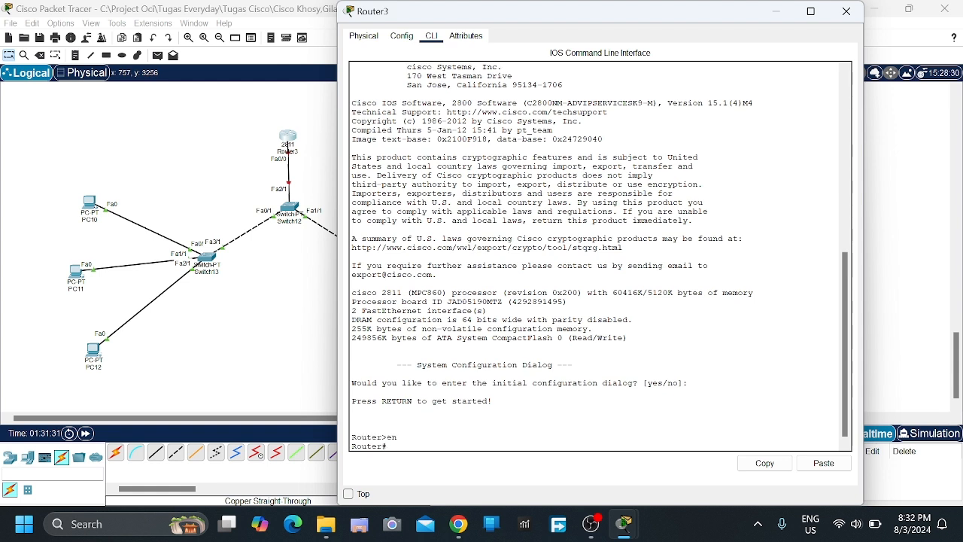
text(conf)
text( t)
key(Return)
Step: Enter interface fa 0/0 on Router3 and enable it with no sh
text(inf fa)
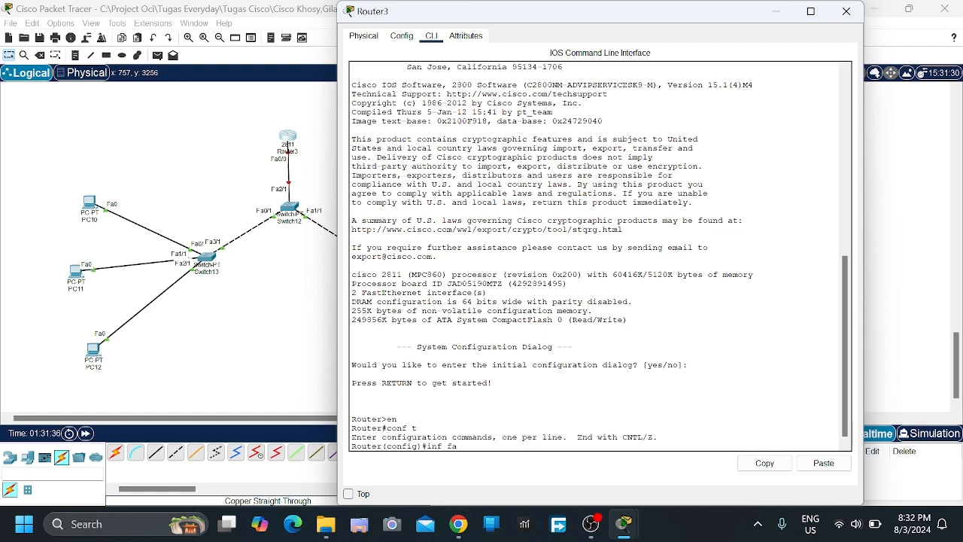
text( 0/0)
key(Return)
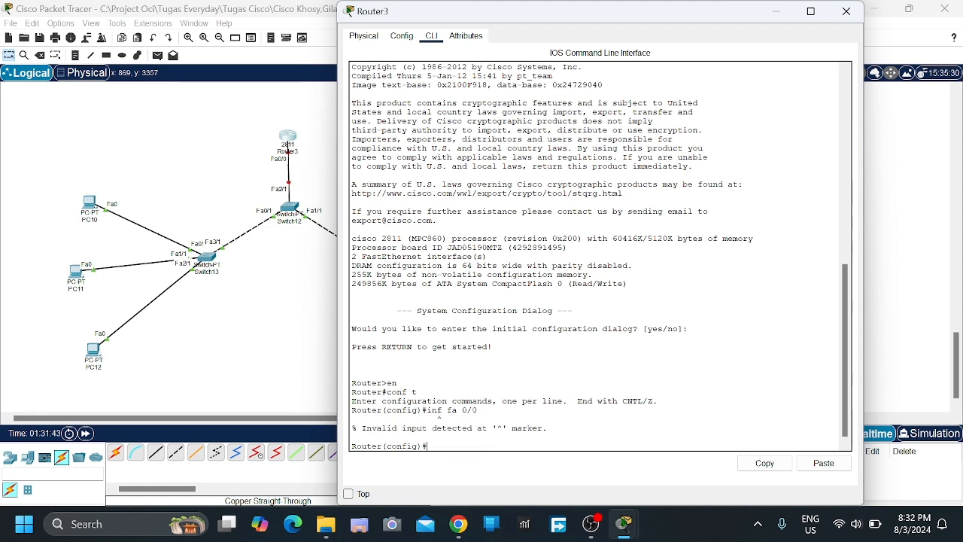
text(int fa 0/0)
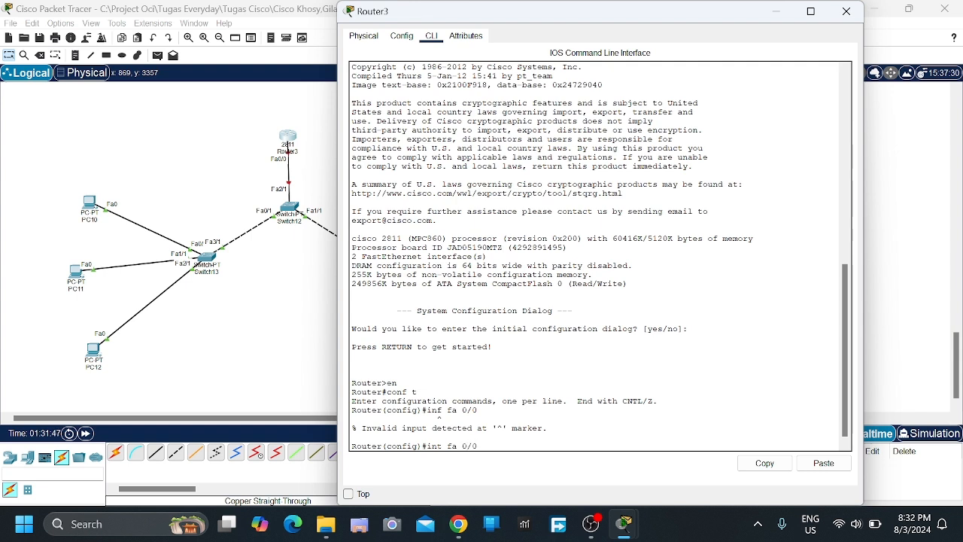
key(Return)
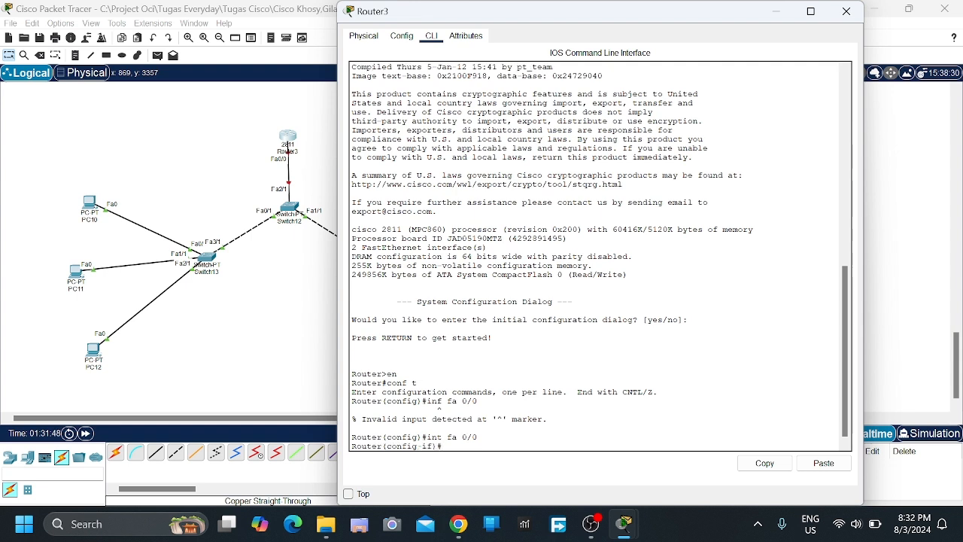
text(no sh)
key(Return)
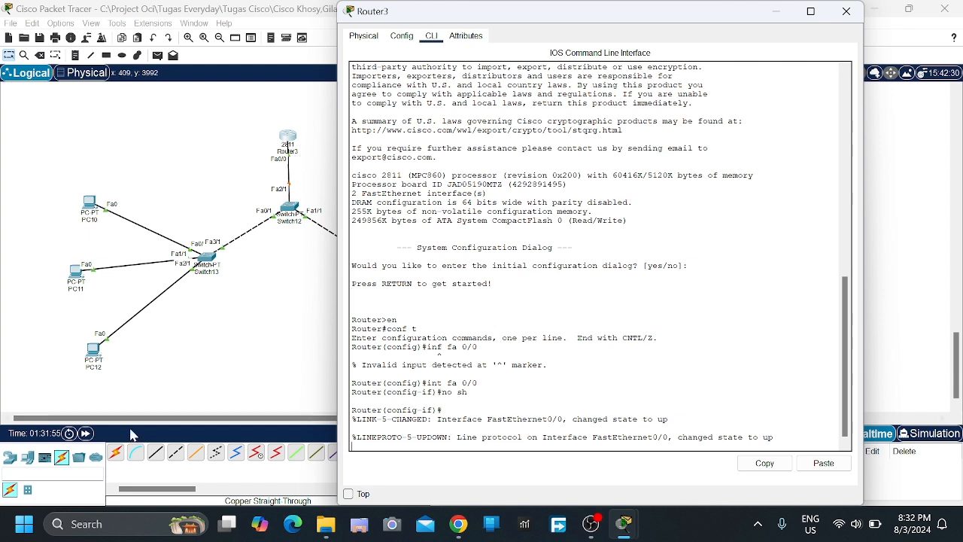
Step: Fast-forward the network time and return to the prompt in Router3's command line
click(86, 434)
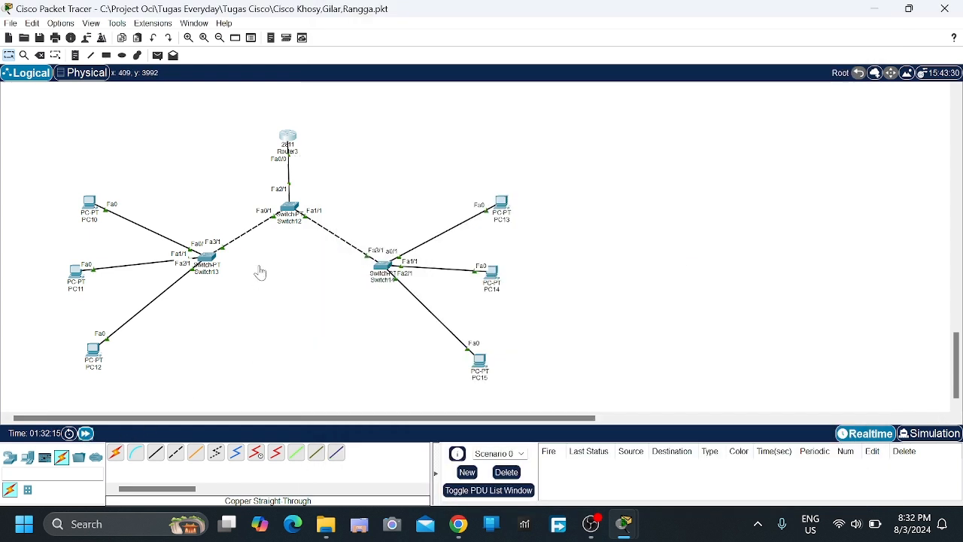
mouse_move(624, 526)
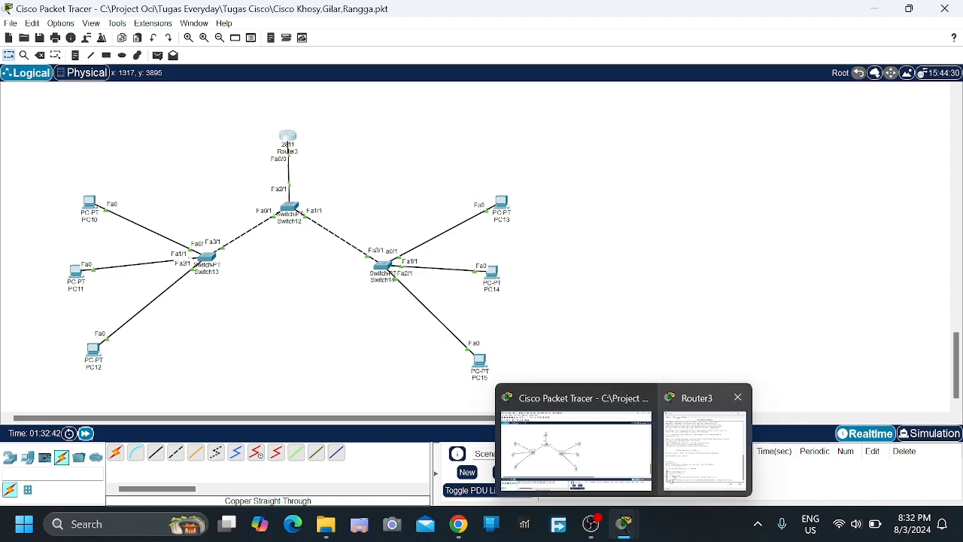
click(683, 451)
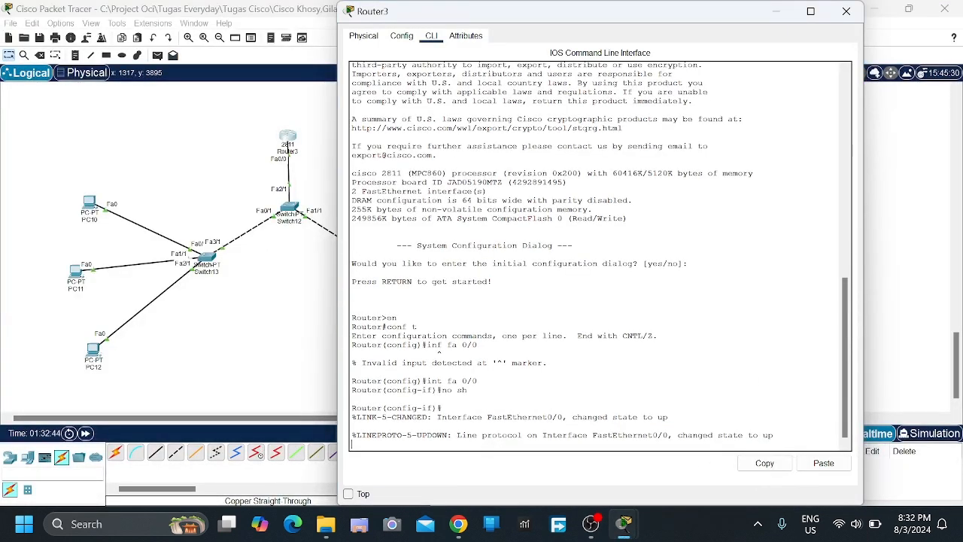
key(Return)
text(ig-if)#i)
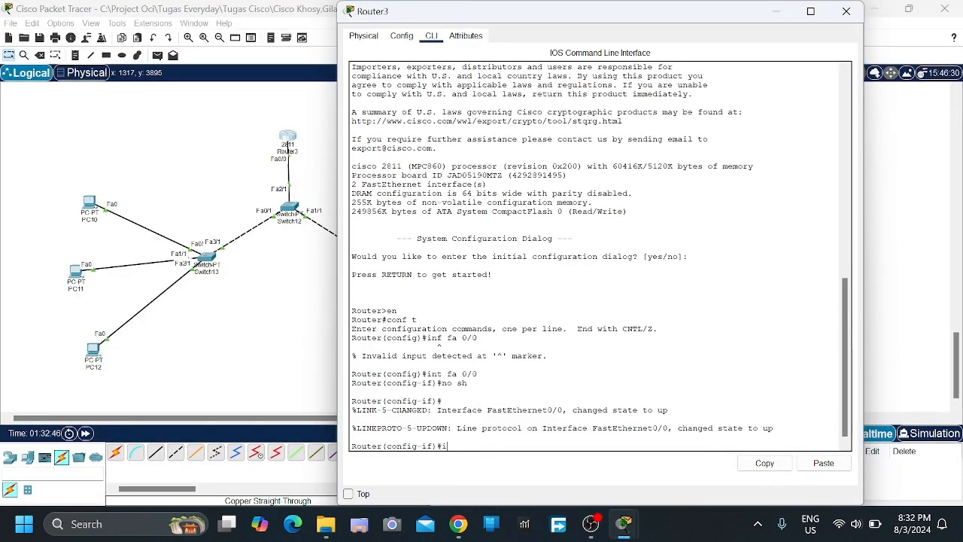
text(nf )
text(f)
text(a 0/)
key(BackSpace)
key(BackSpace)
key(BackSpace)
key(BackSpace)
key(BackSpace)
key(BackSpace)
key(BackSpace)
key(BackSpace)
key(BackSpace)
Step: Exit interface fa 0/0 on Router3 and create the subinterface fa 0/0.10
text(ex)
key(Return)
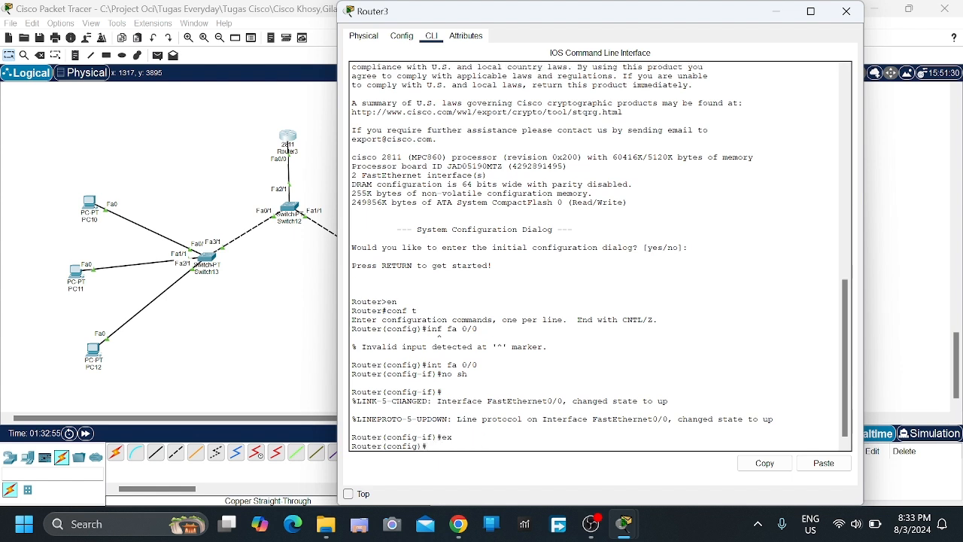
text(inf fa 0/0.10)
key(ctrl+shift+Left)
key(Right)
key(Return)
text(int)
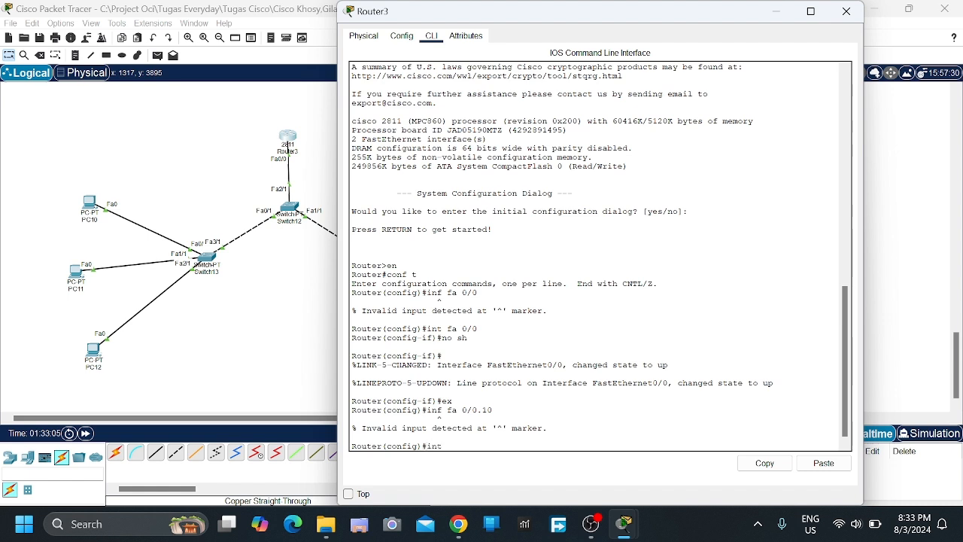
text( fa 0/0.10)
key(Return)
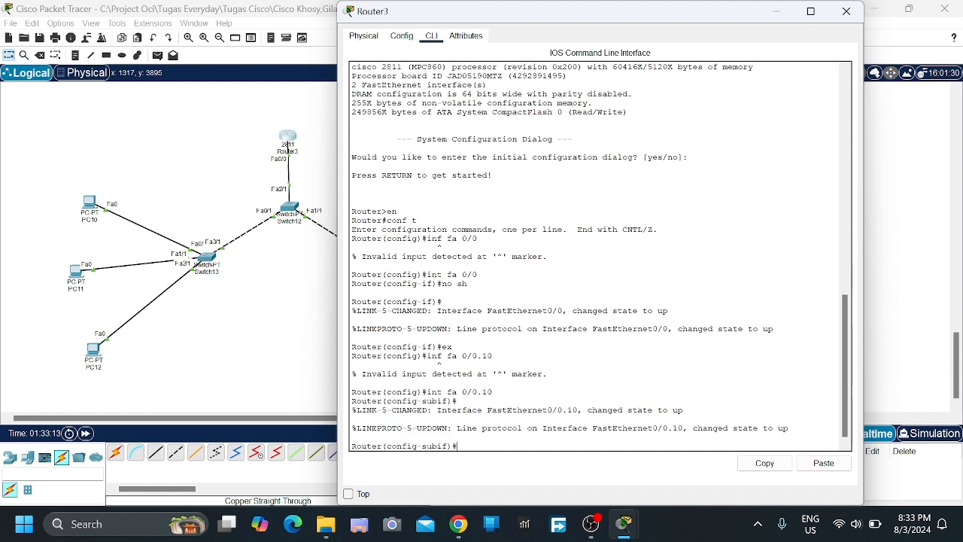
Step: Set the encapsulation of Router3's subinterface fa 0/0.10 to dot1q for VLAN 10
text(enc)
key(Tab)
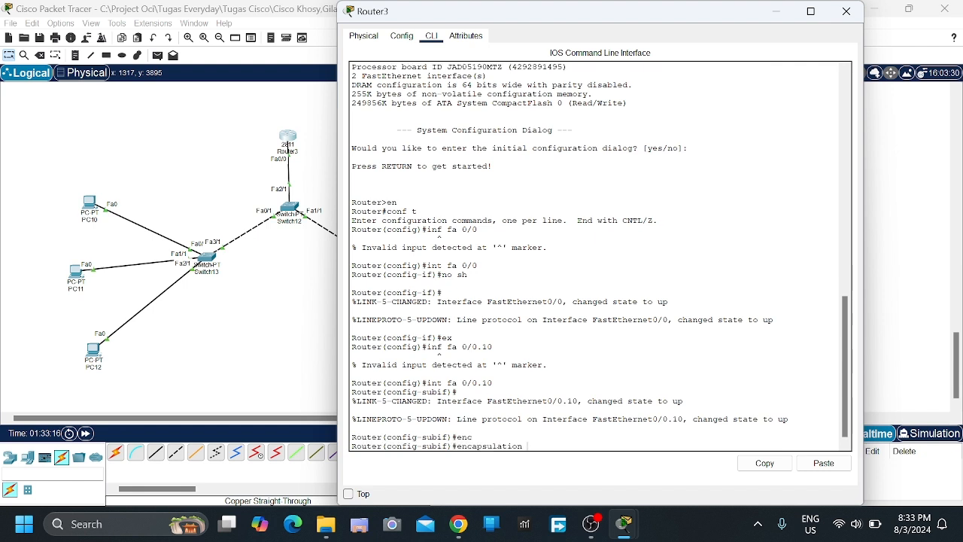
text(dot1q 10)
key(Return)
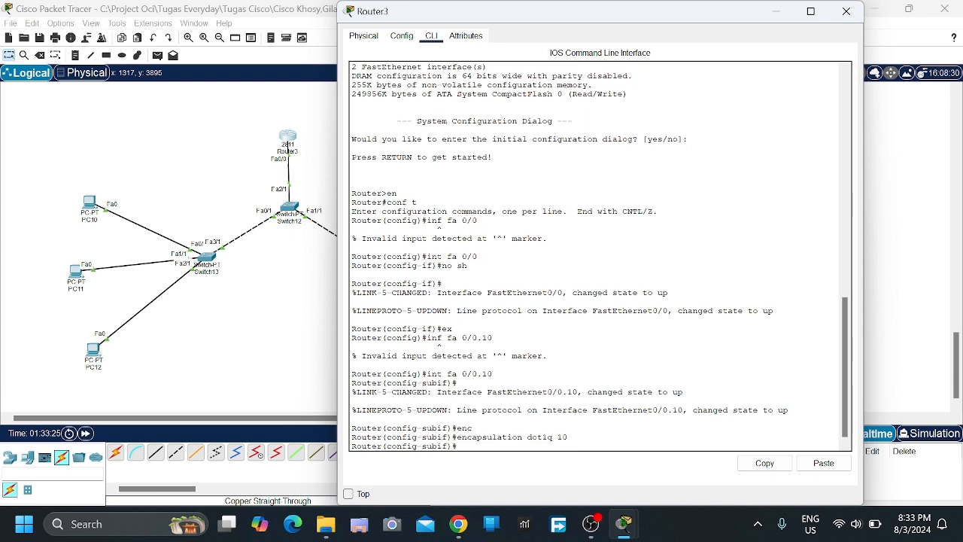
Step: Check PC10's default gateway and set the IP address of Router3's subinterface fa 0/0.10 to 172.10.10.1 with mask 255.255.0.0
text(ip add)
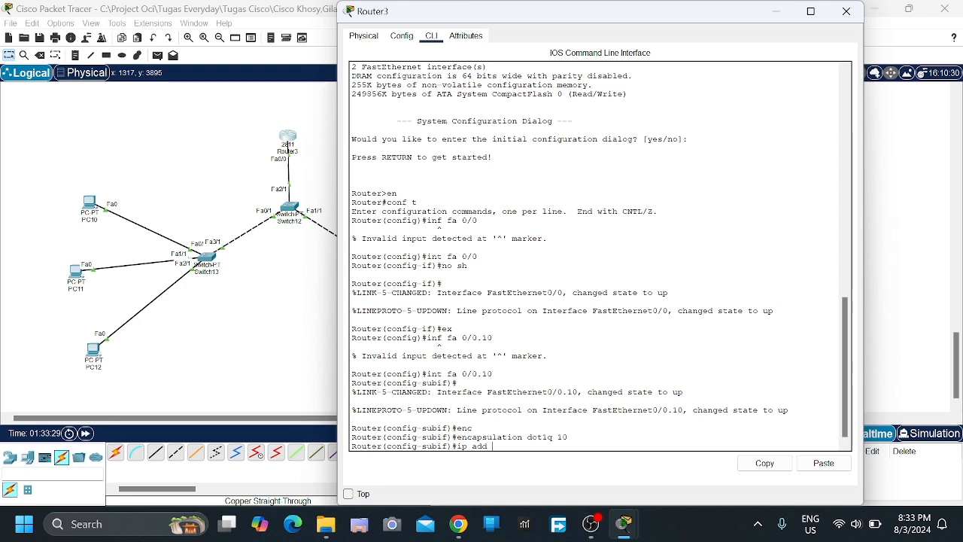
click(89, 203)
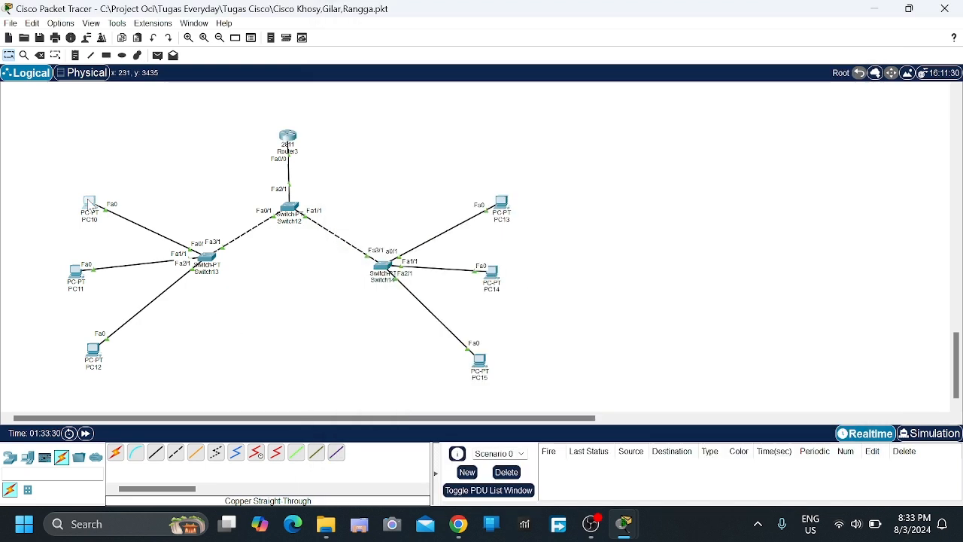
click(89, 202)
click(394, 82)
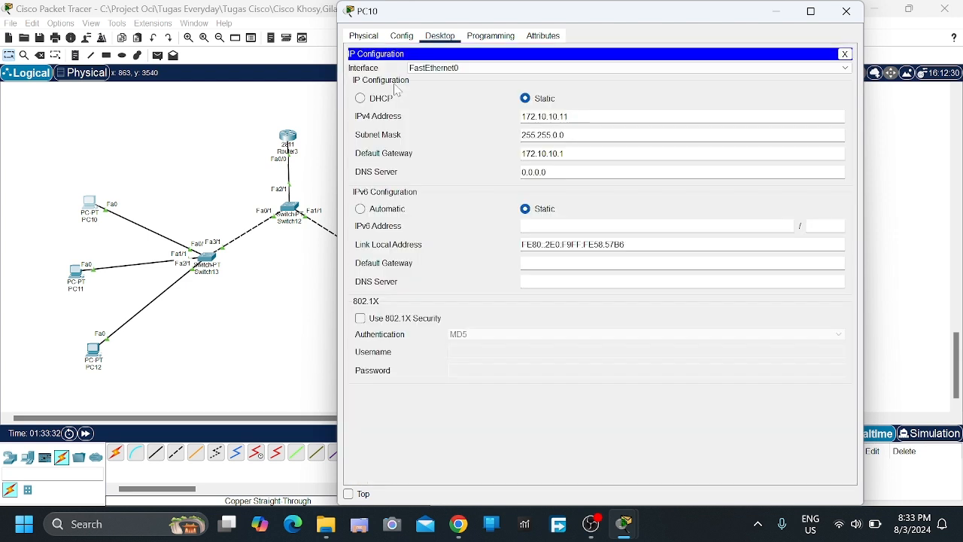
drag(566, 153, 520, 155)
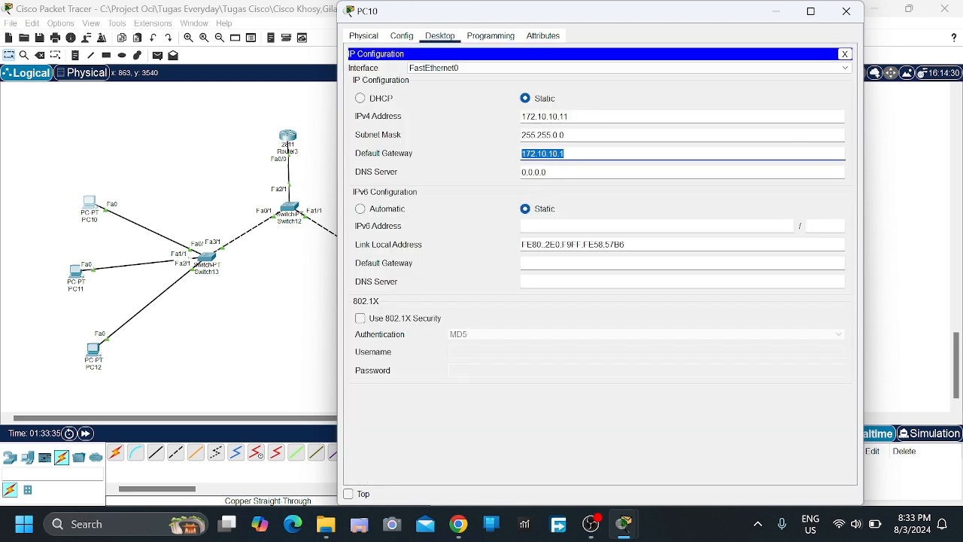
click(578, 155)
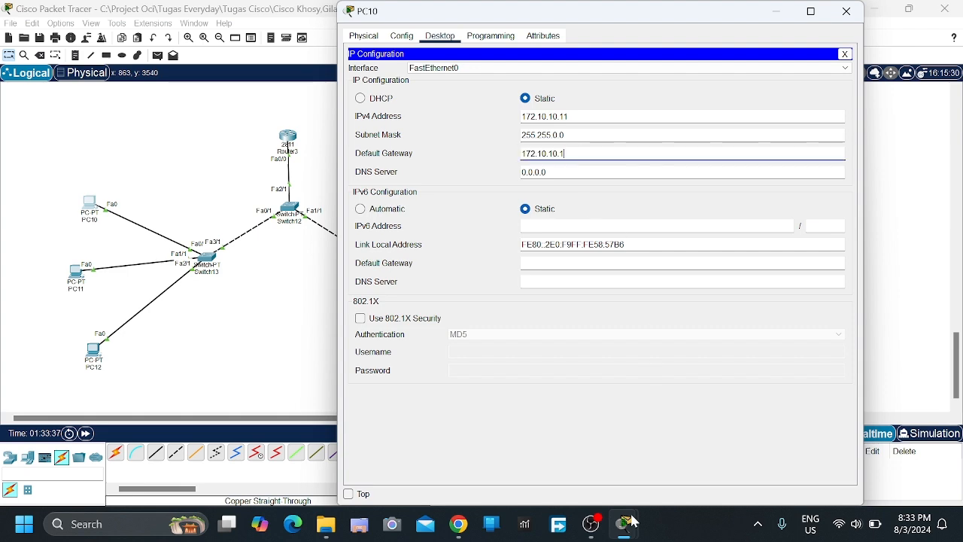
mouse_move(636, 522)
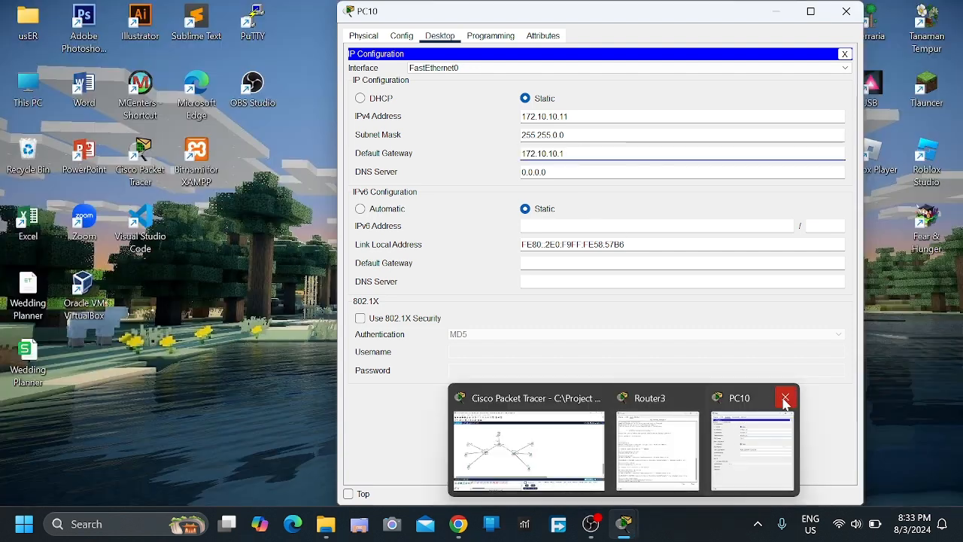
click(786, 397)
click(700, 433)
text(1)
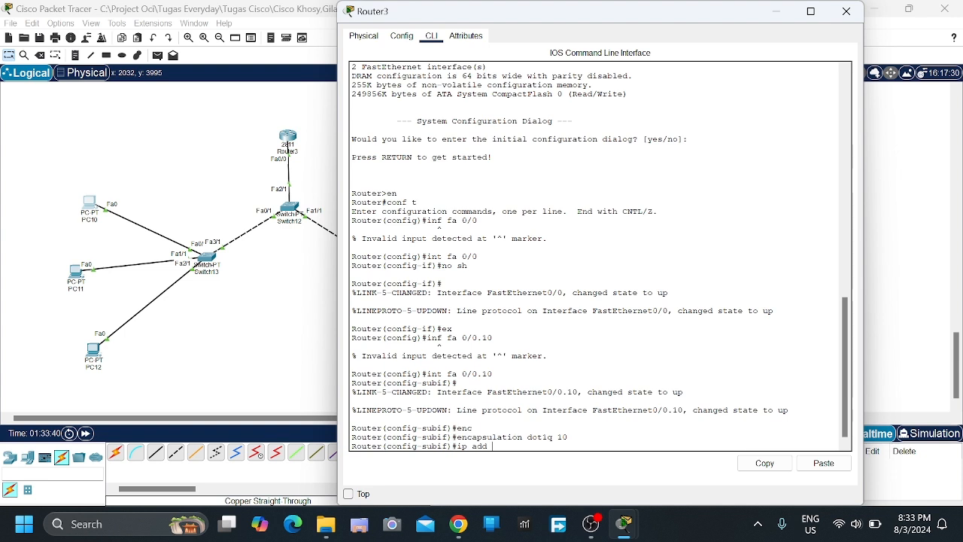
text(72.10.10.1 255.255.0.0)
key(Return)
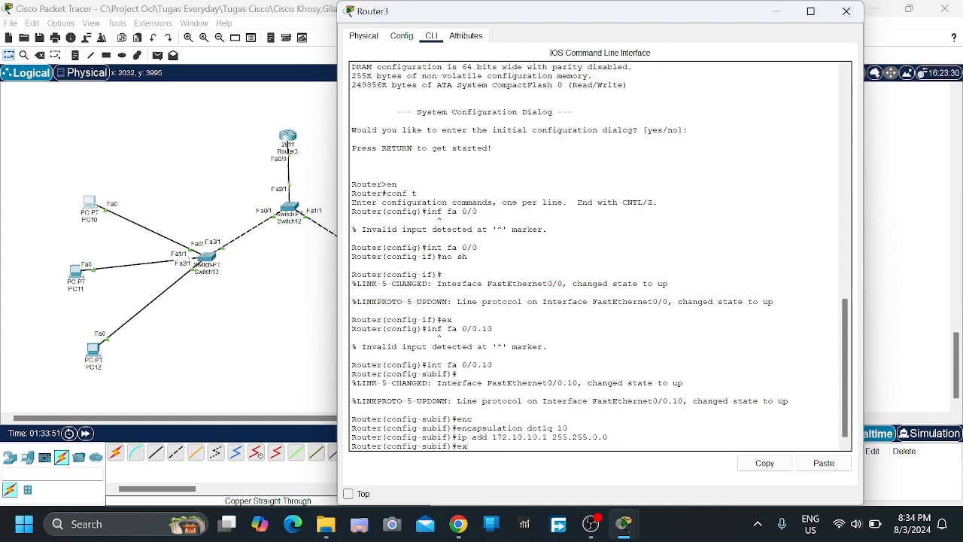
Step: Exit subinterface fa 0/0.10 and create subinterface fa 0/0.20 with dot1q encapsulation for VLAN 20
text(ex)
key(Return)
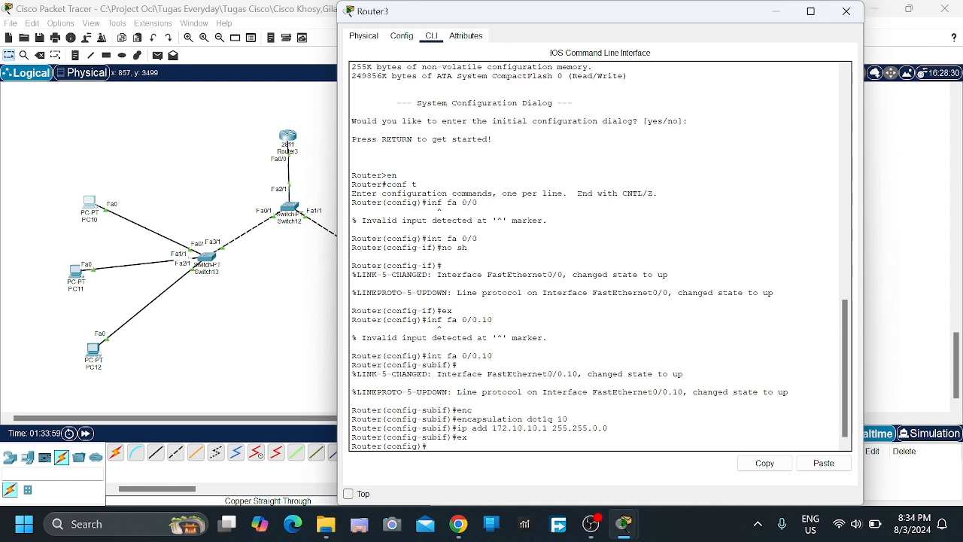
text(int fa 0/0.20)
key(Return)
key(Return)
text(encapsulation dot1q 20)
key(Return)
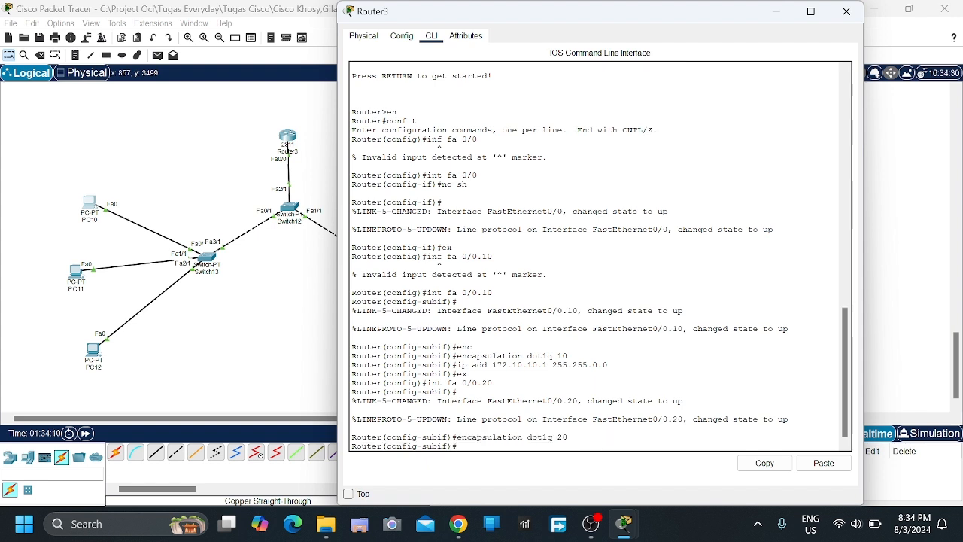
Step: Assign IP address 172.20.10.2 with mask 255.255.0.0 to subinterface fa 0/0.20 and exit it
text(ex)
key(Up)
key(Left)
key(Left)
key(Left)
key(Left)
key(Left)
key(Left)
key(Left)
key(Left)
key(Left)
key(Return)
text(ex)
key(Return)
Step: Create subinterface fa 0/0.30 on Router3 with dot1q encapsulation for VLAN 30
key(Up)
key(Up)
key(Up)
key(Up)
key(Left)
key(BackSpace)
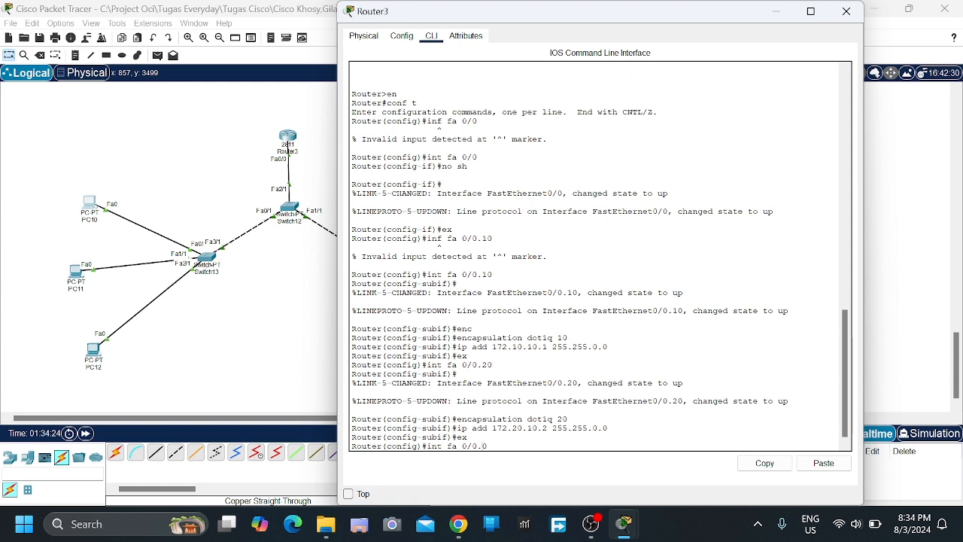
text(3)
key(Return)
text(encapsulation dot1q 30)
key(Return)
Step: Assign IP address 172.30.10.3 with mask 255.255.0.0 to subinterface fa 0/0.30 and exit it
key(Up)
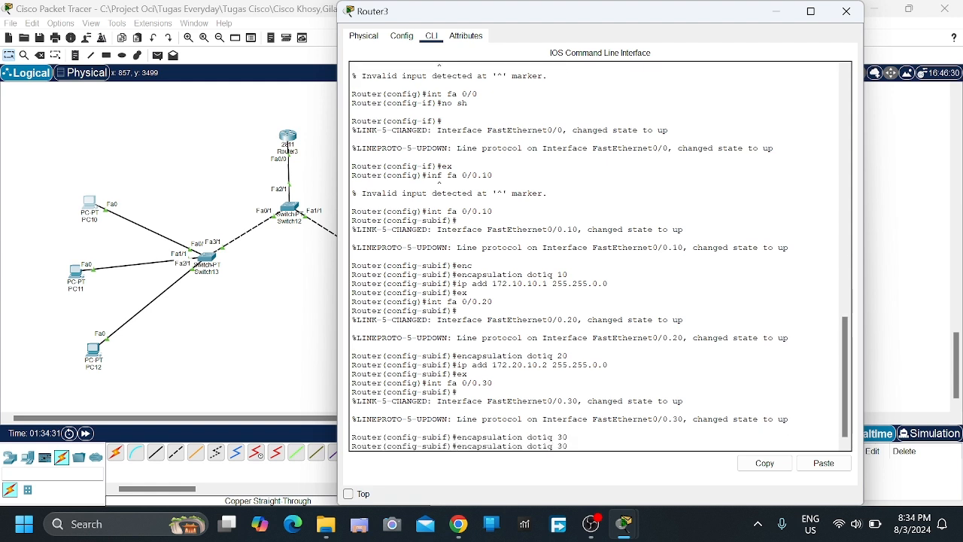
key(Up)
key(Up)
key(Up)
key(BackSpace)
text(30.10.3 255.255.0.0)
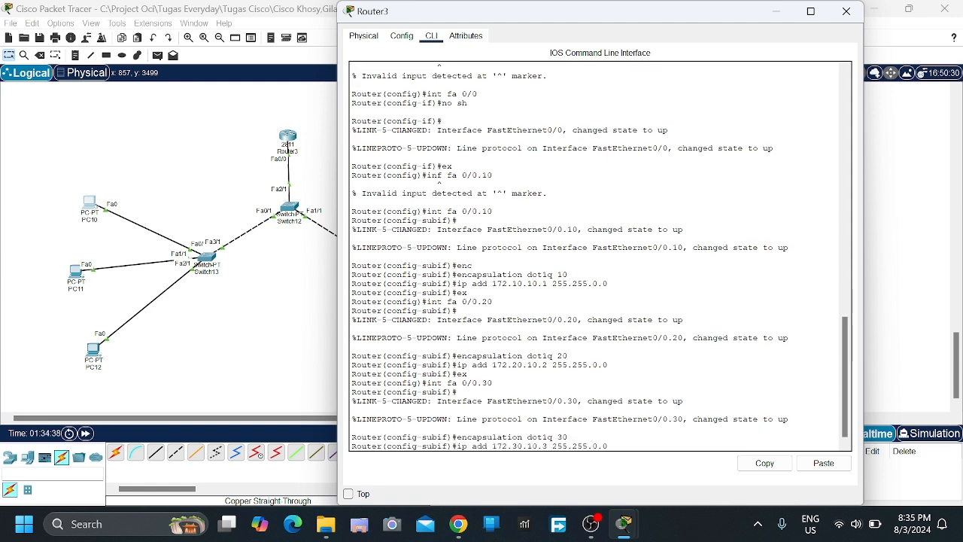
key(Return)
text(ex)
key(Return)
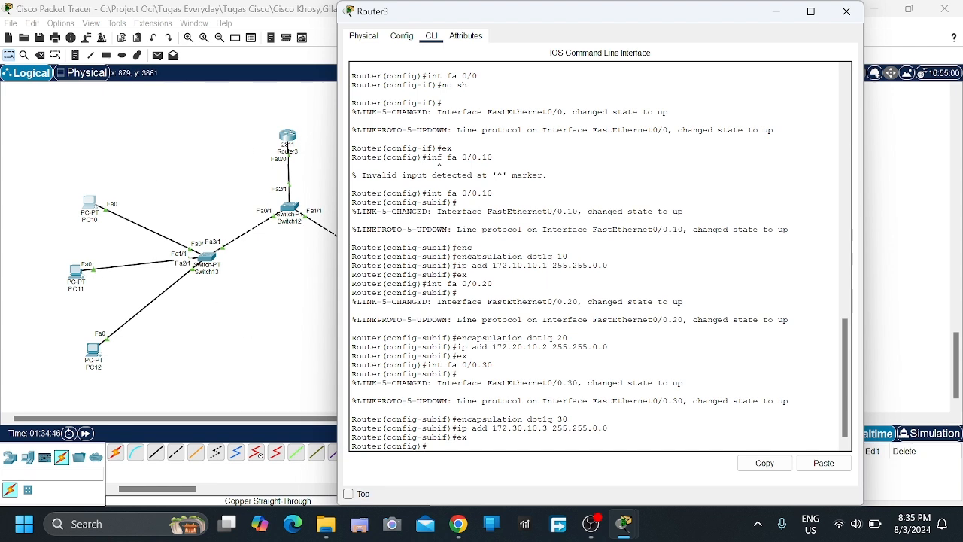
Step: Close Router3's window and test inter-VLAN connectivity by sending a simple PDU from PC10 to PC14
click(846, 12)
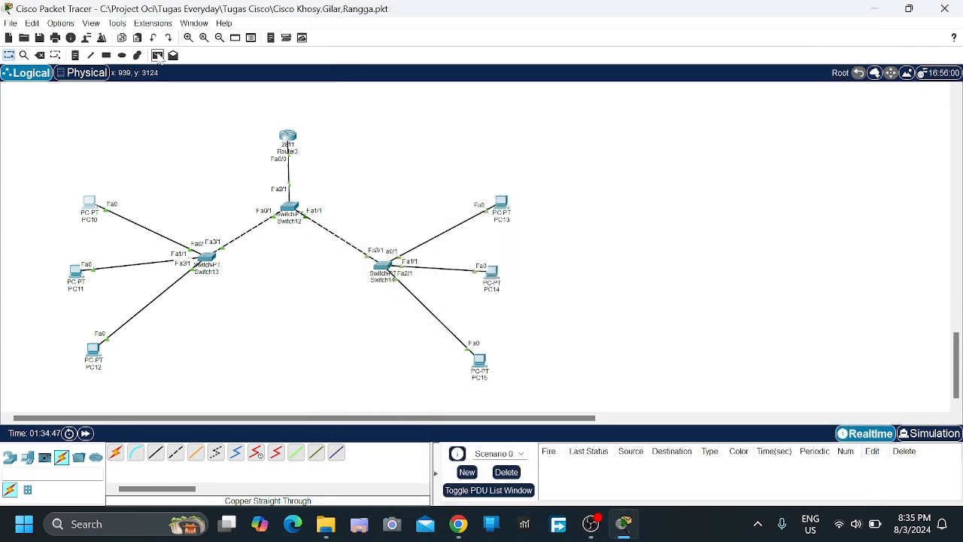
click(159, 58)
click(91, 203)
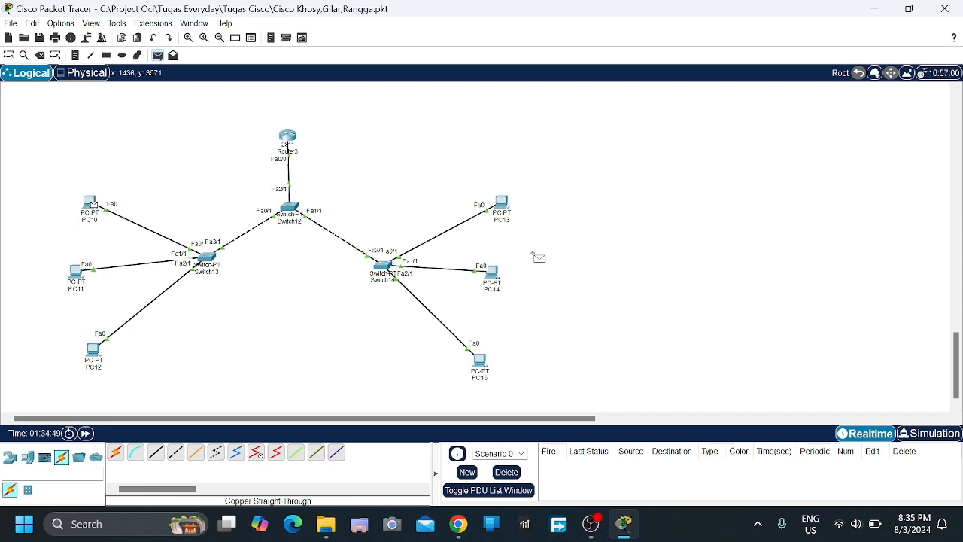
click(493, 273)
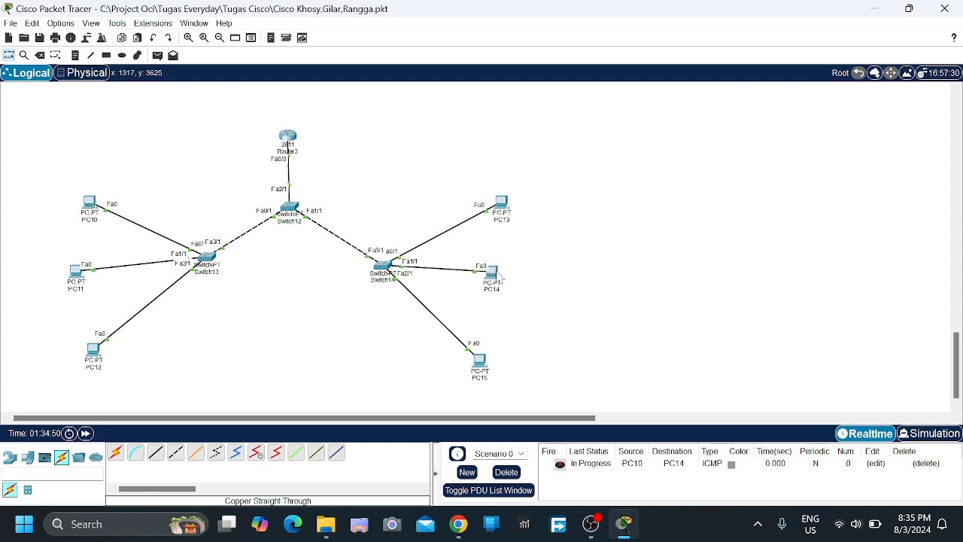
double_click(559, 465)
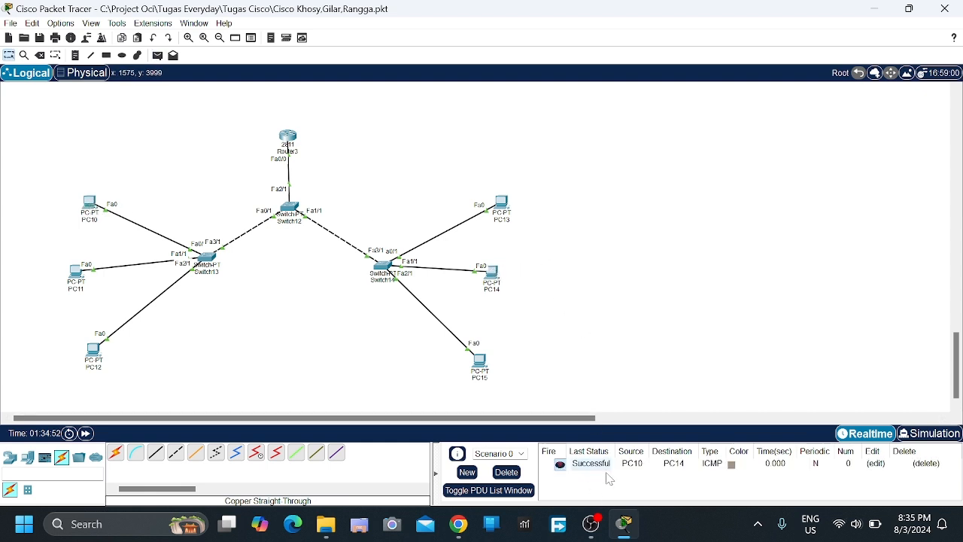
Step: Test connectivity between VLANs by sending a simple PDU from PC12 to PC13
click(158, 56)
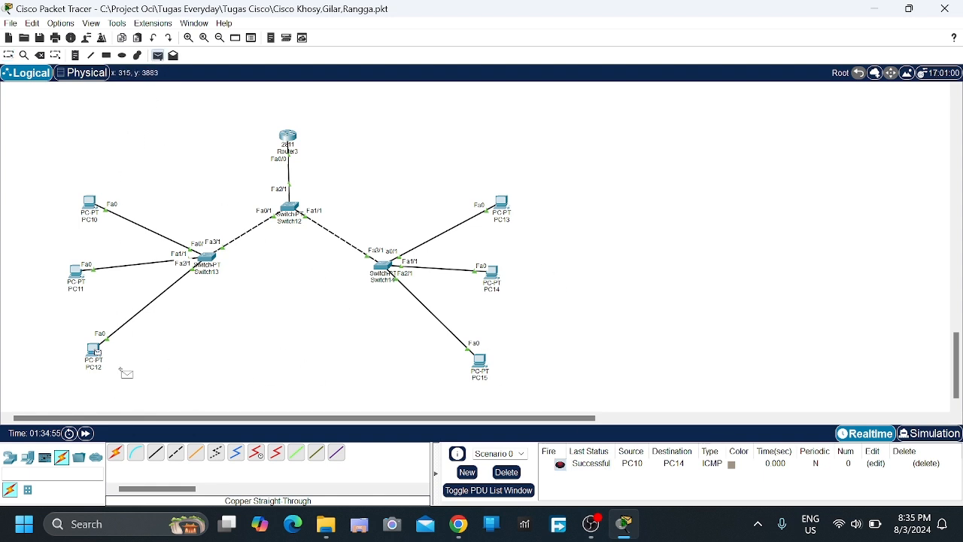
click(94, 351)
click(503, 205)
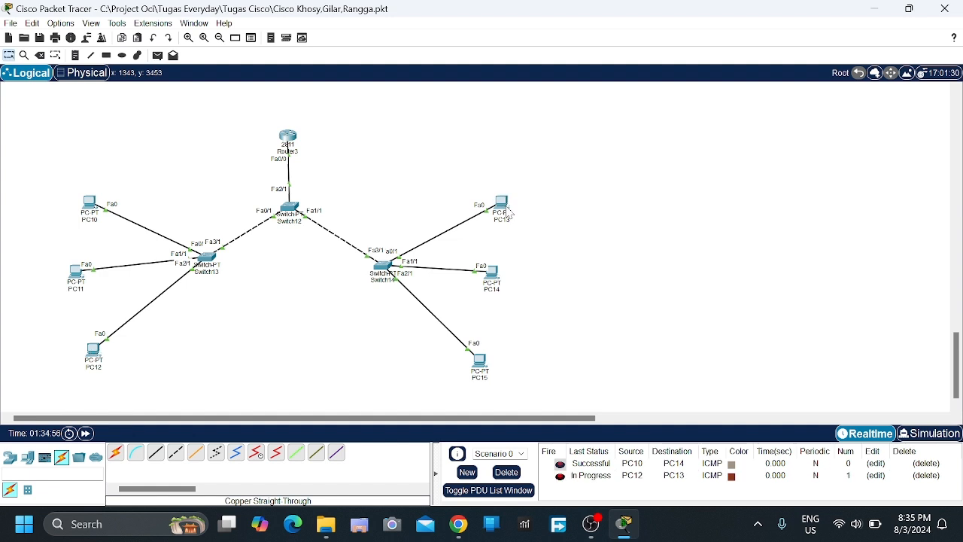
click(559, 476)
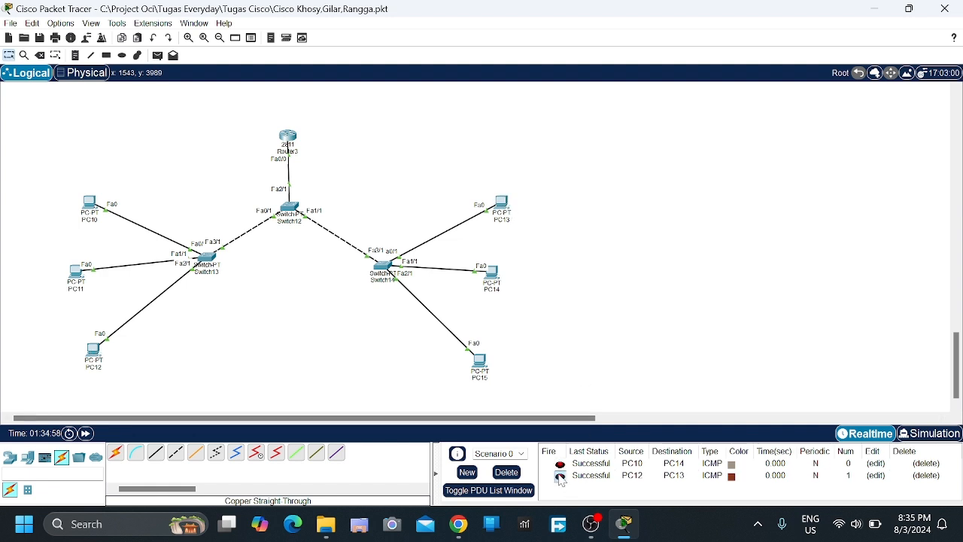
Step: Send another simple PDU from PC10 to PC14 and one from PC10 to PC15, and delete the PDU scenario
click(157, 55)
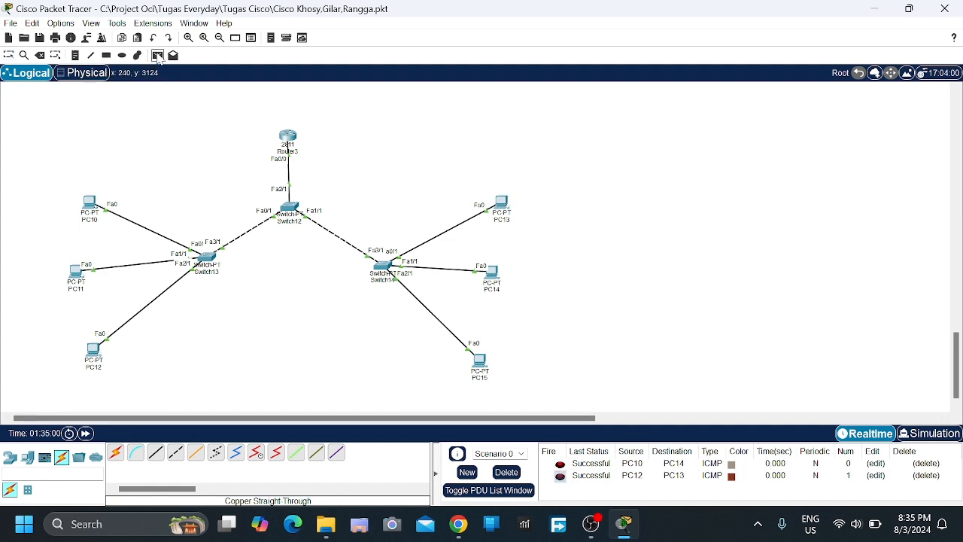
click(496, 292)
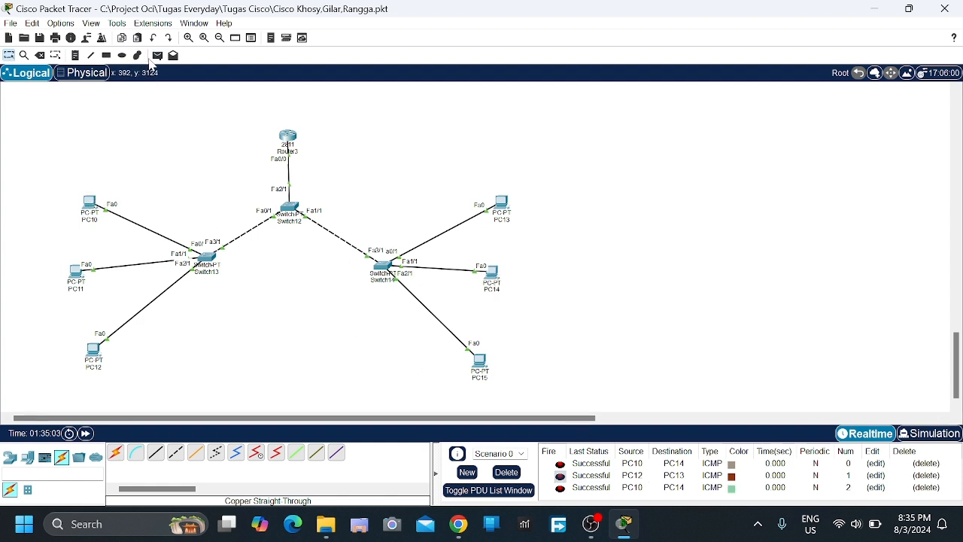
click(157, 55)
click(92, 203)
click(480, 365)
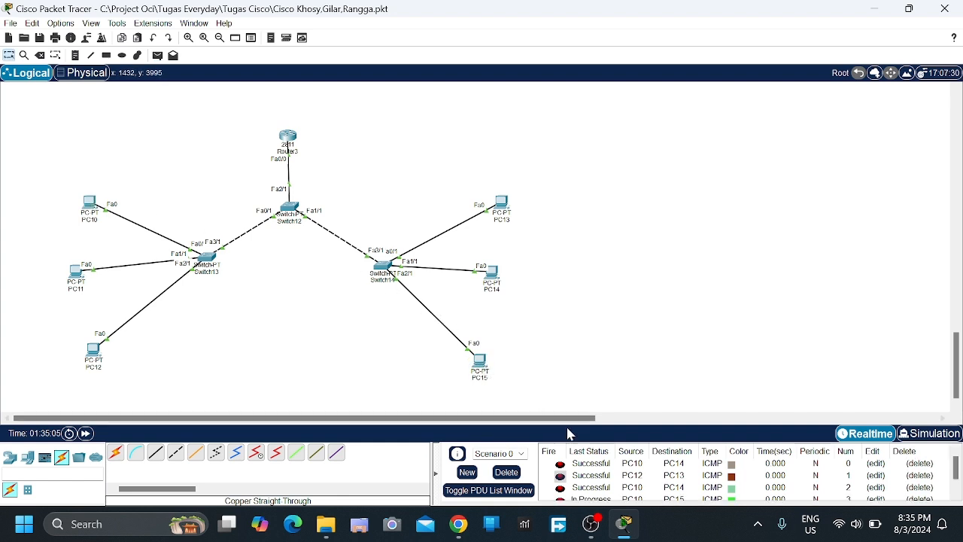
click(507, 471)
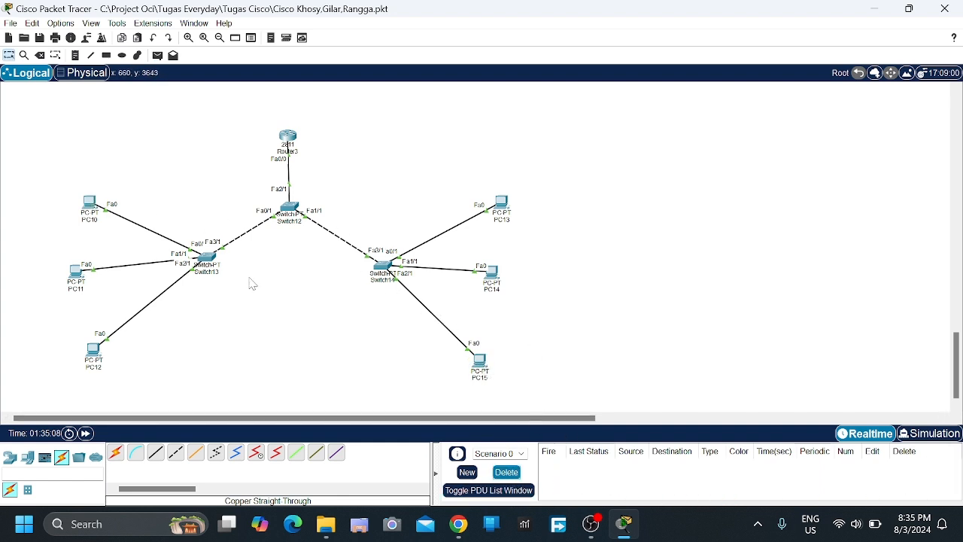